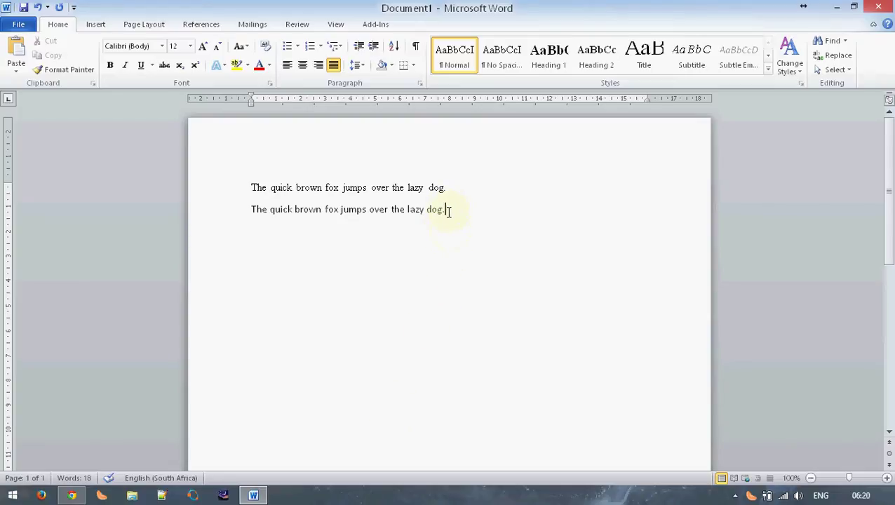
- Select each fox-and-dog sentence in turn and check the second sentence's font
{"action": "left_click_drag", "start_coordinate": [449, 209], "coordinate": [209, 212]}
{"action": "key", "text": "ctrl+c"}
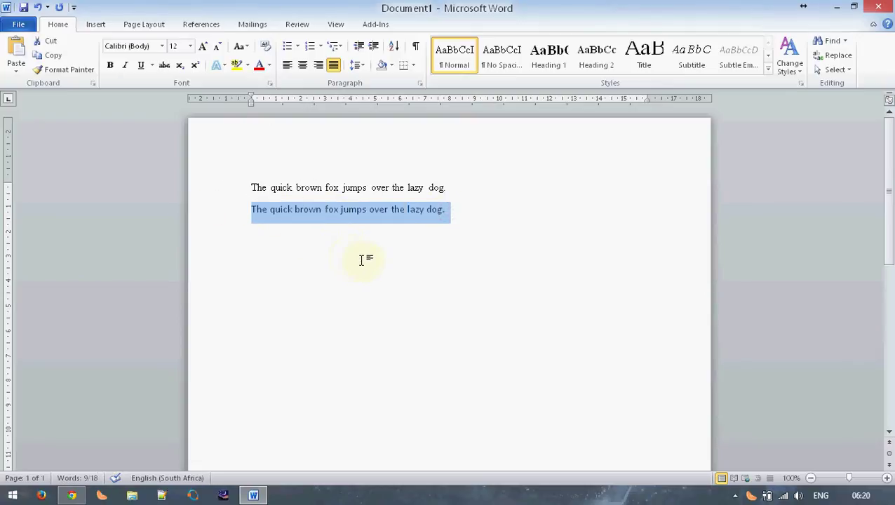
{"action": "left_click", "coordinate": [468, 186]}
{"action": "left_click_drag", "start_coordinate": [468, 186], "coordinate": [226, 190]}
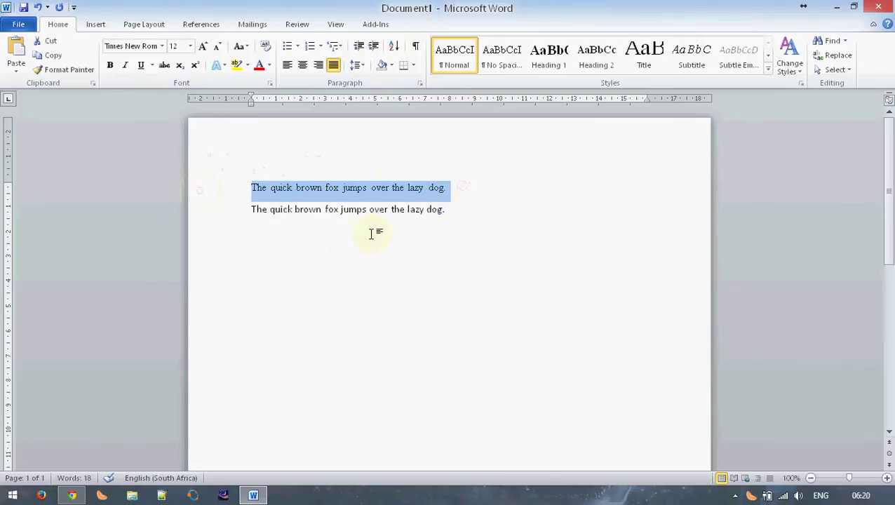
{"action": "left_click", "coordinate": [389, 255]}
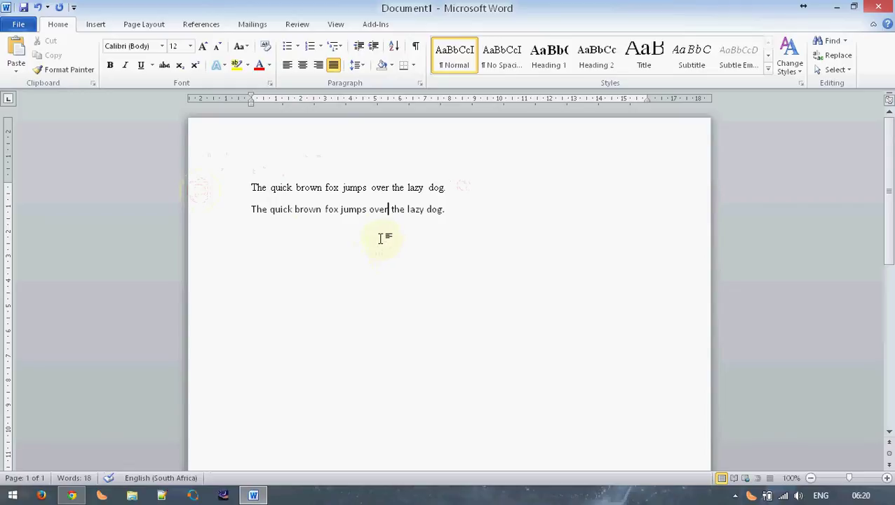
- Enlarge both sentences to 72 pt with Grow Font
{"action": "left_click_drag", "start_coordinate": [511, 244], "coordinate": [173, 162]}
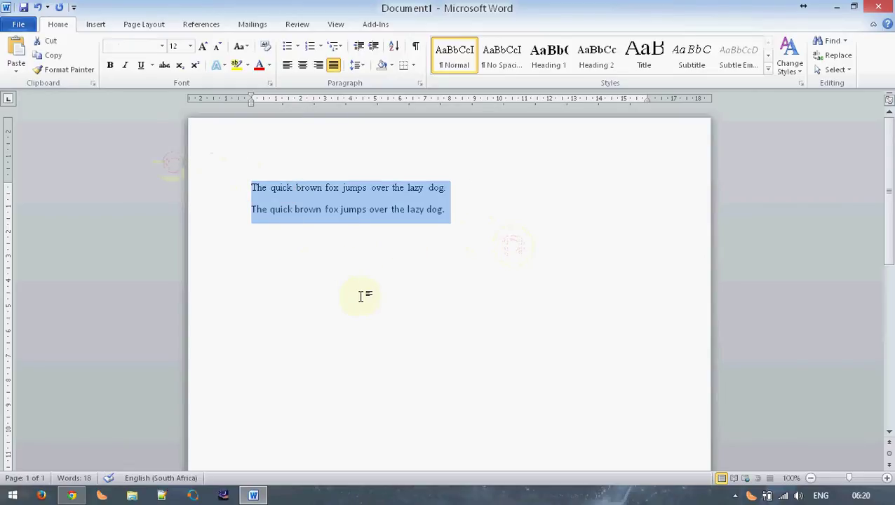
{"action": "left_click", "coordinate": [202, 47]}
{"action": "left_click", "coordinate": [202, 47]}
{"action": "left_click", "coordinate": [203, 47]}
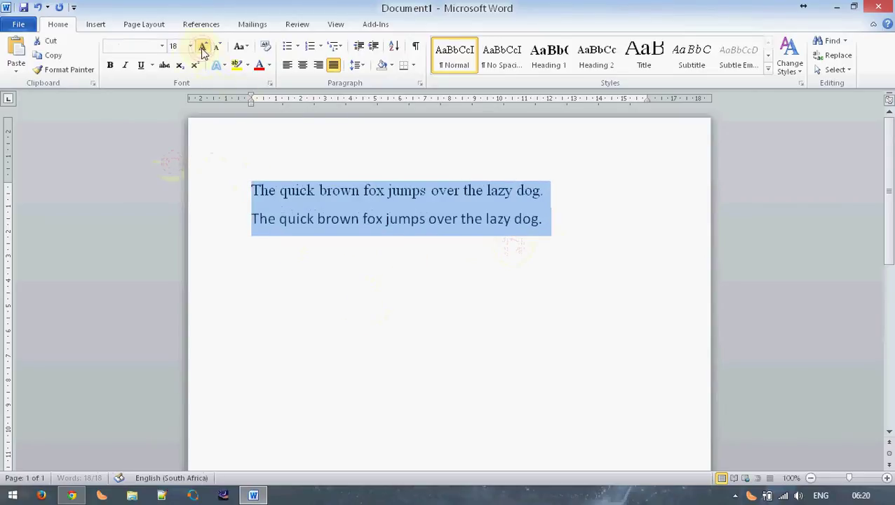
{"action": "left_click", "coordinate": [202, 47]}
{"action": "left_click", "coordinate": [202, 47]}
{"action": "left_click", "coordinate": [202, 47]}
{"action": "left_click", "coordinate": [202, 47]}
{"action": "left_click", "coordinate": [202, 47]}
{"action": "left_click", "coordinate": [202, 47]}
{"action": "left_click", "coordinate": [202, 47]}
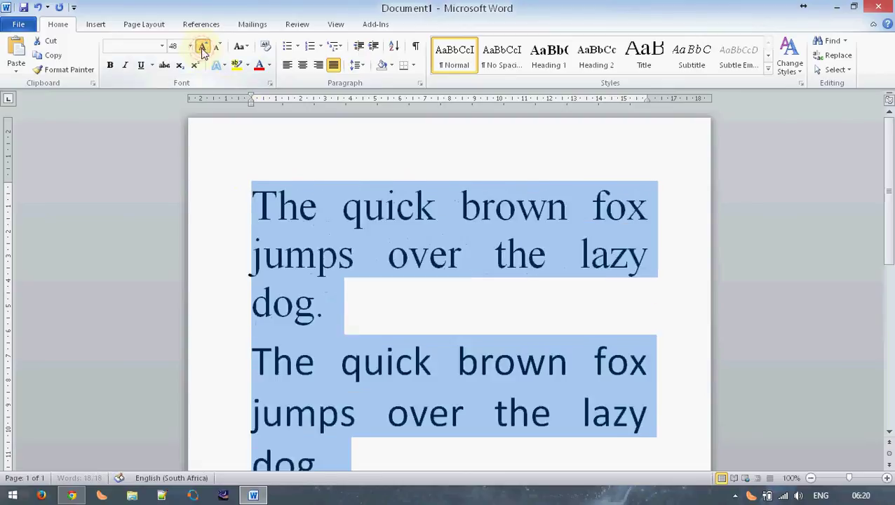
{"action": "left_click", "coordinate": [202, 47]}
- Compare the sans-serif Calibri sentence with the serif Times New Roman sentence
{"action": "left_click", "coordinate": [353, 214]}
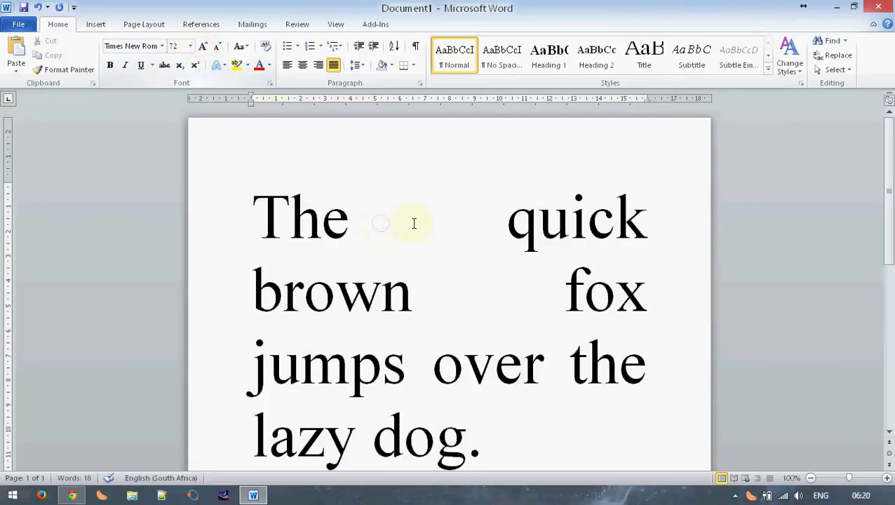
{"action": "key", "text": "ctrl+v"}
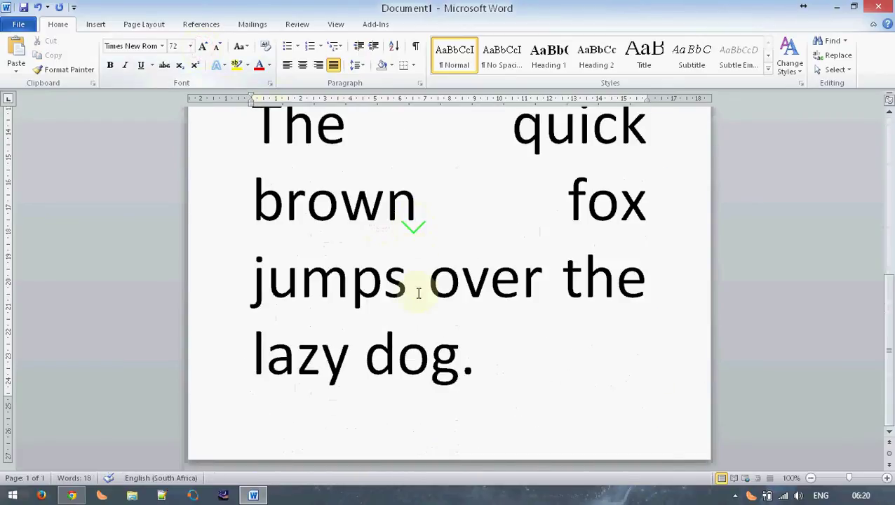
{"action": "left_click", "coordinate": [362, 306]}
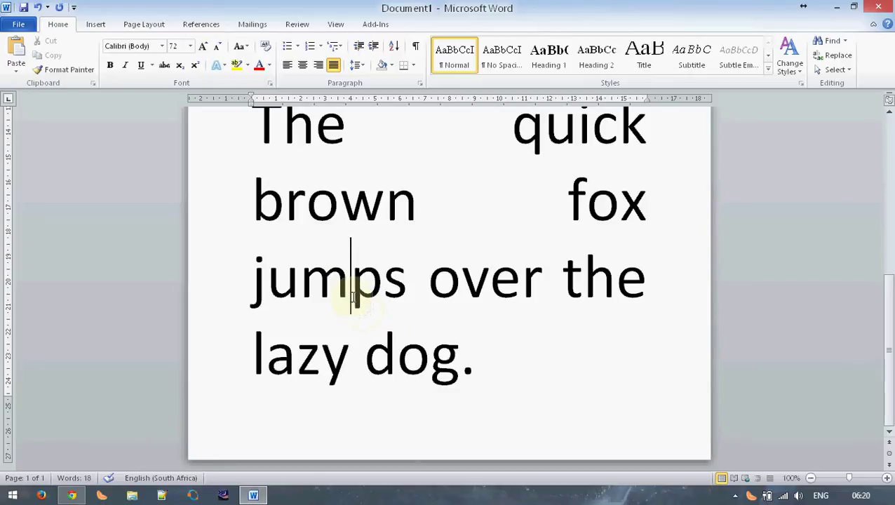
{"action": "scroll", "coordinate": [355, 288], "scroll_direction": "up", "scroll_amount": 3}
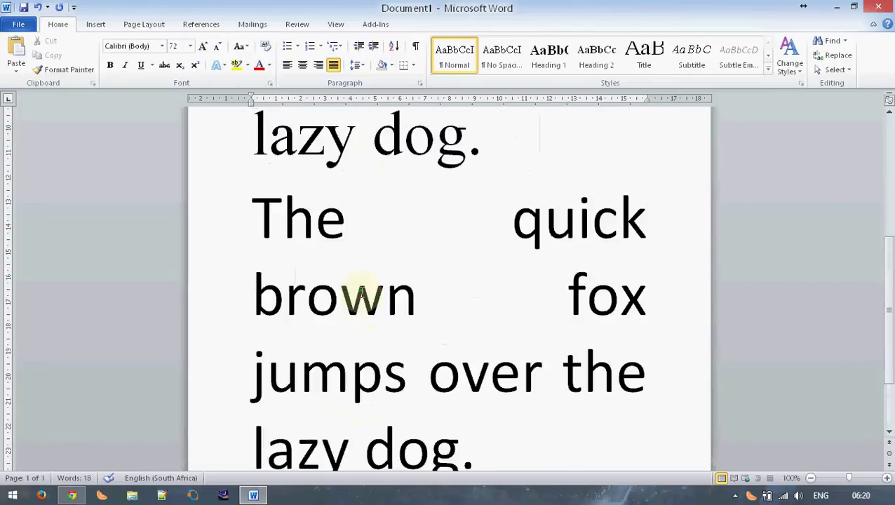
{"action": "left_click", "coordinate": [348, 256]}
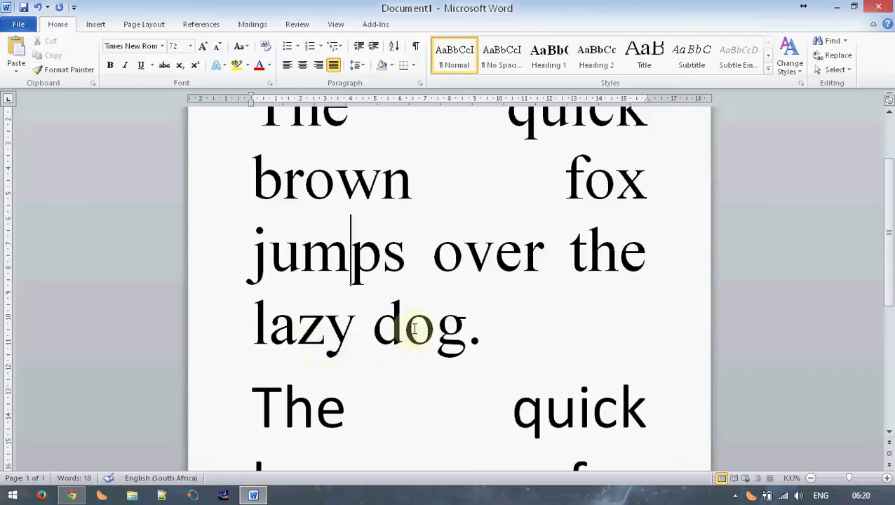
- Select all the text and shrink it from 72 pt down toward 14 pt
{"action": "scroll", "coordinate": [413, 323], "scroll_direction": "down", "scroll_amount": 1}
{"action": "scroll", "coordinate": [411, 321], "scroll_direction": "down", "scroll_amount": 3}
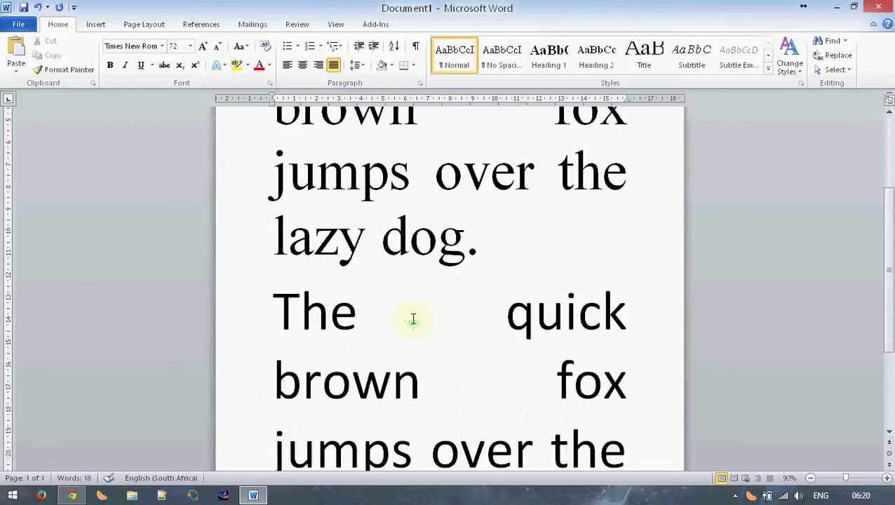
{"action": "scroll", "coordinate": [401, 288], "scroll_direction": "up", "scroll_amount": 4}
{"action": "scroll", "coordinate": [401, 286], "scroll_direction": "down", "scroll_amount": 3}
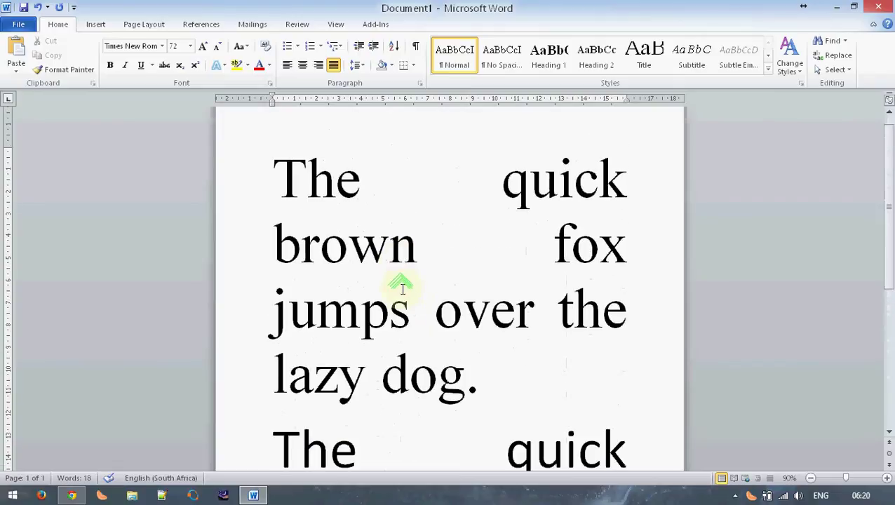
{"action": "scroll", "coordinate": [401, 286], "scroll_direction": "down", "scroll_amount": 2}
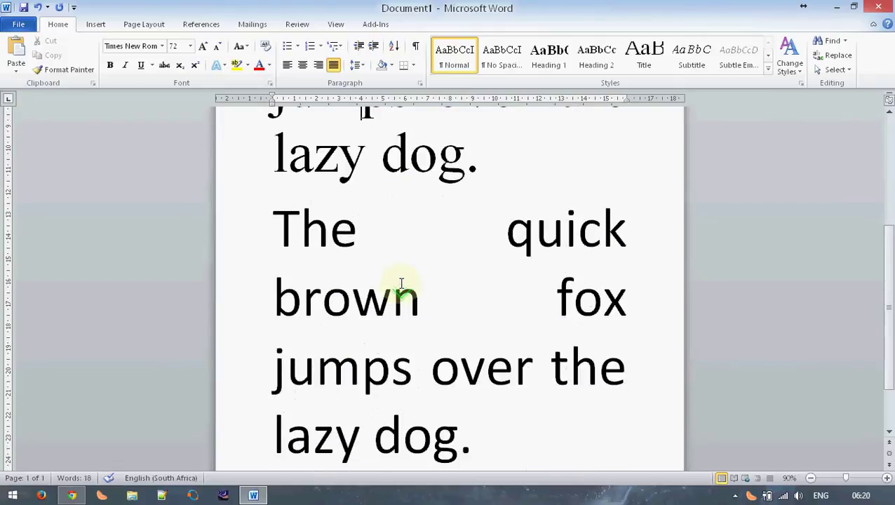
{"action": "scroll", "coordinate": [394, 273], "scroll_direction": "up", "scroll_amount": 4}
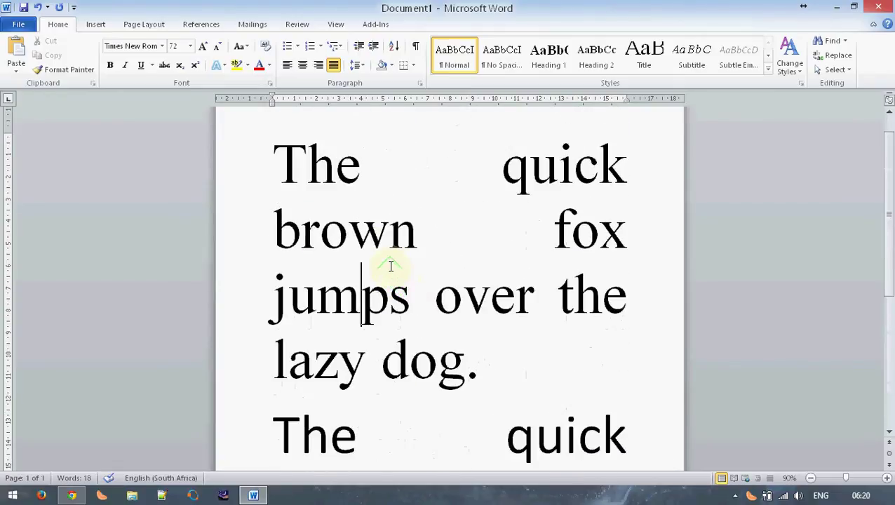
{"action": "key", "text": "ctrl+a"}
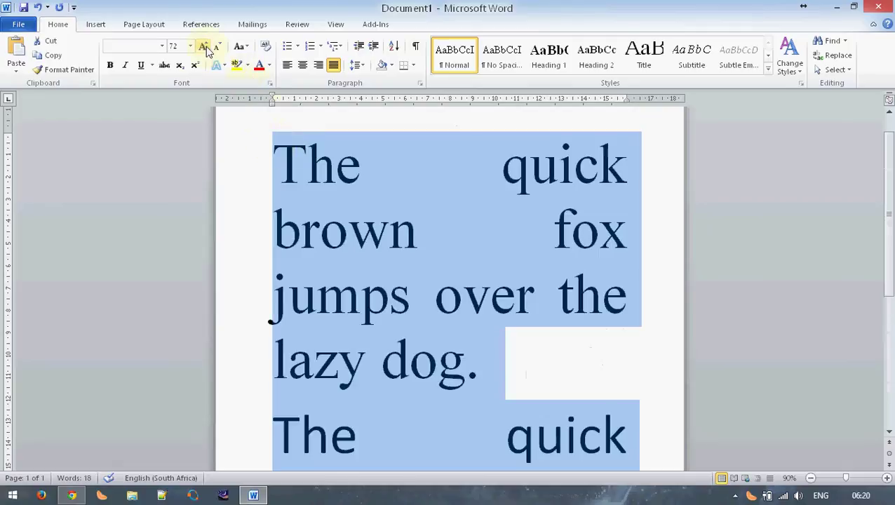
{"action": "left_click", "coordinate": [218, 47]}
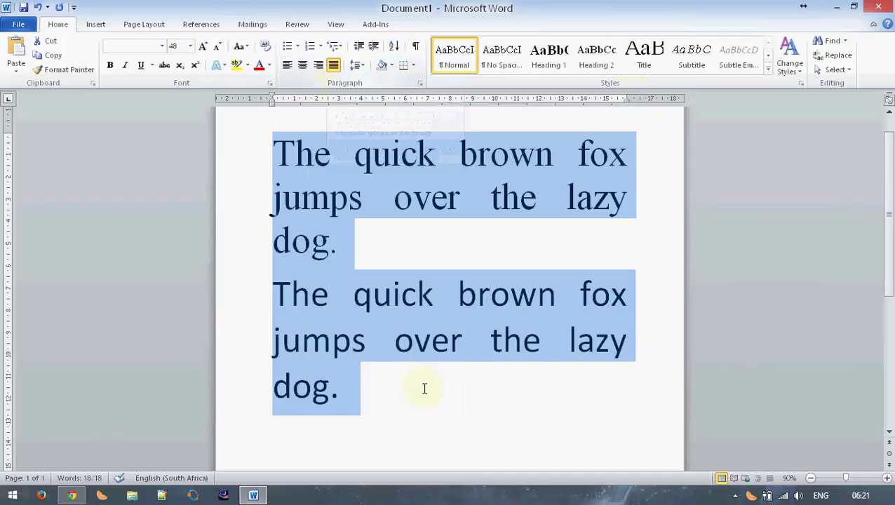
{"action": "left_click", "coordinate": [219, 48]}
{"action": "left_click", "coordinate": [219, 48]}
{"action": "left_click", "coordinate": [219, 48]}
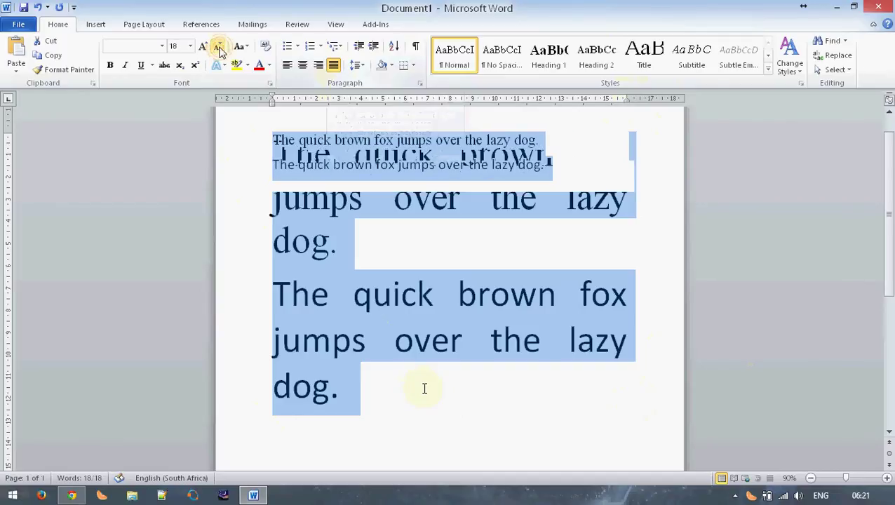
{"action": "left_click", "coordinate": [219, 48]}
{"action": "left_click", "coordinate": [219, 47]}
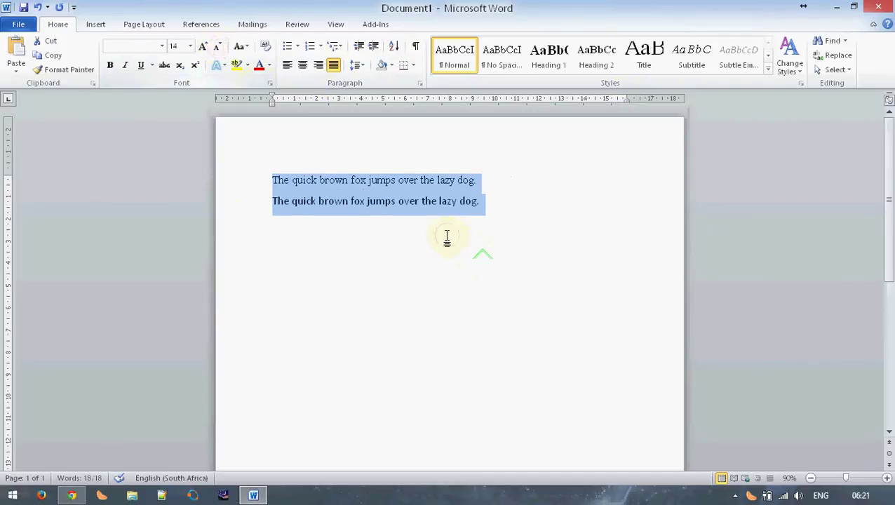
- Reselect both lines and shrink them to 12 pt
{"action": "left_click", "coordinate": [445, 236]}
{"action": "key", "text": "ctrl+a"}
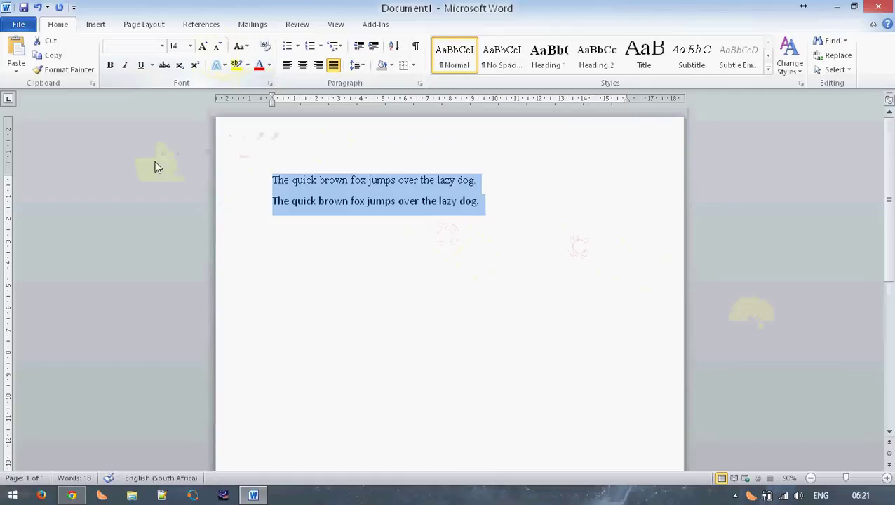
{"action": "left_click", "coordinate": [217, 47]}
{"action": "left_click", "coordinate": [555, 218]}
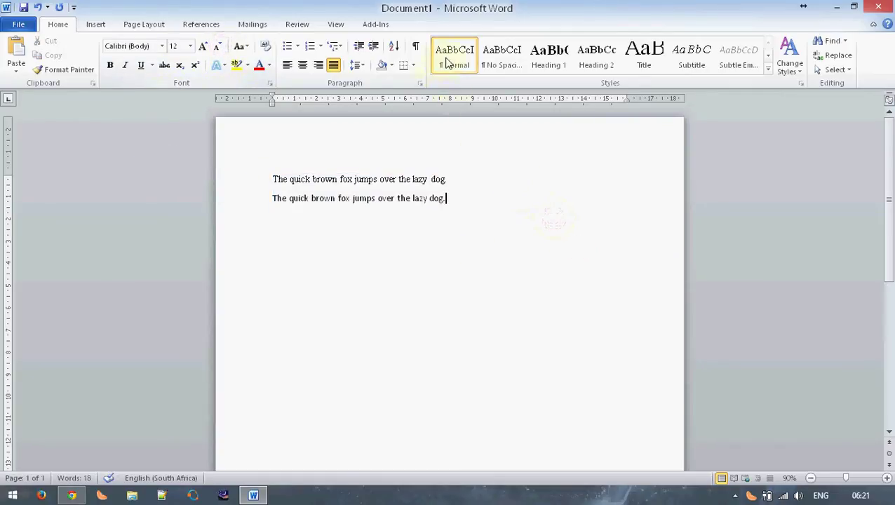
- Apply the Normal style to the second sentence and confirm Normal's settings, keeping justified alignment
{"action": "left_click", "coordinate": [447, 63]}
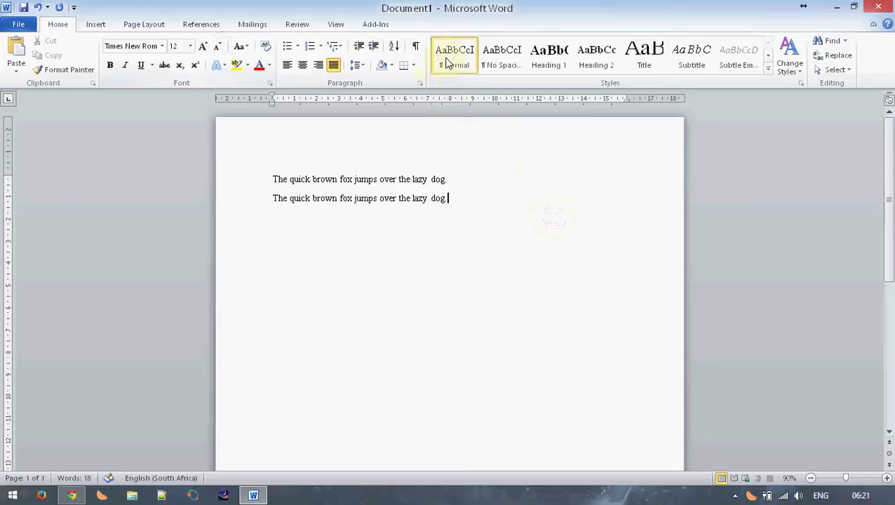
{"action": "right_click", "coordinate": [447, 63]}
{"action": "left_click", "coordinate": [477, 80]}
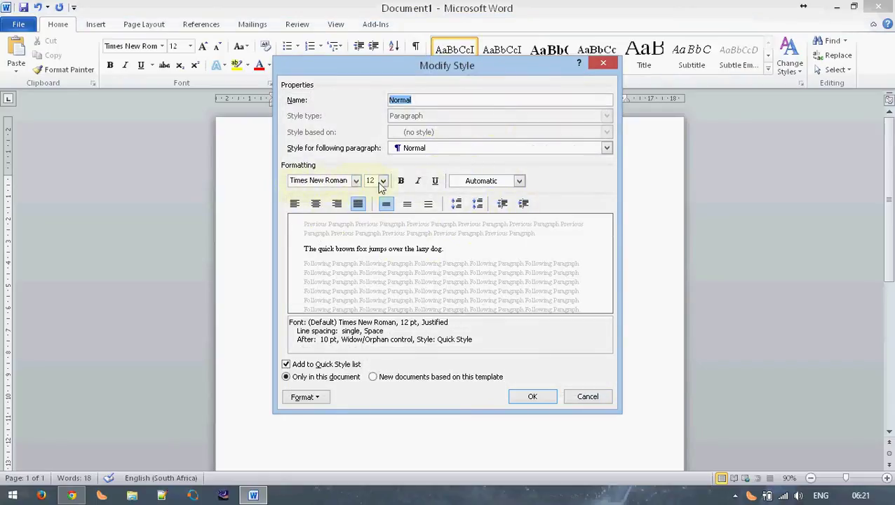
{"action": "left_click", "coordinate": [506, 181]}
{"action": "left_click", "coordinate": [572, 172]}
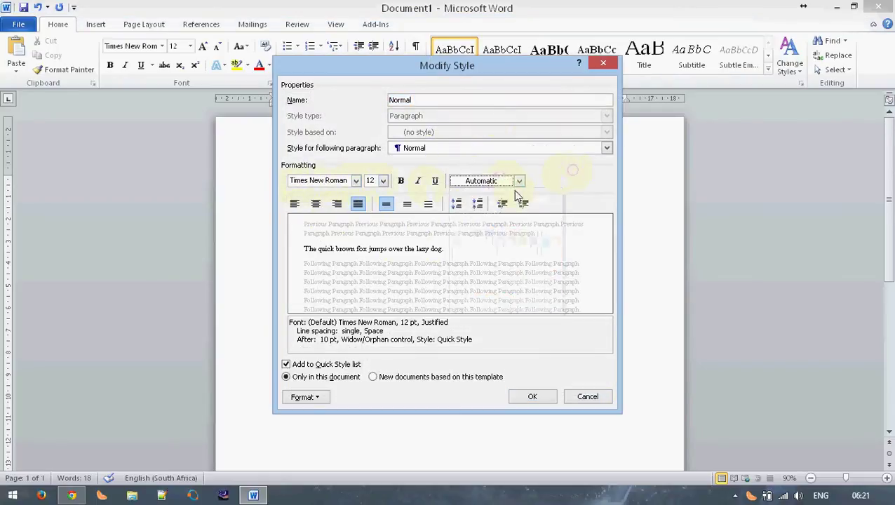
{"action": "left_click", "coordinate": [357, 204]}
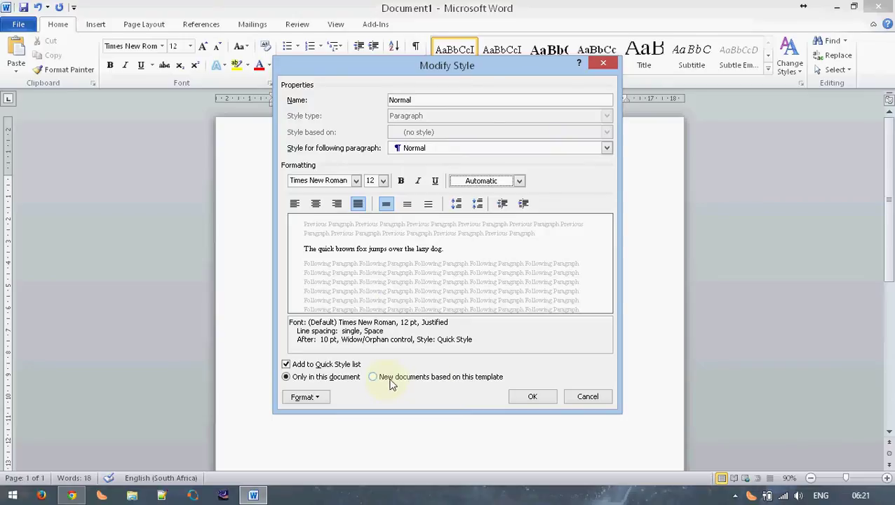
{"action": "left_click", "coordinate": [537, 395]}
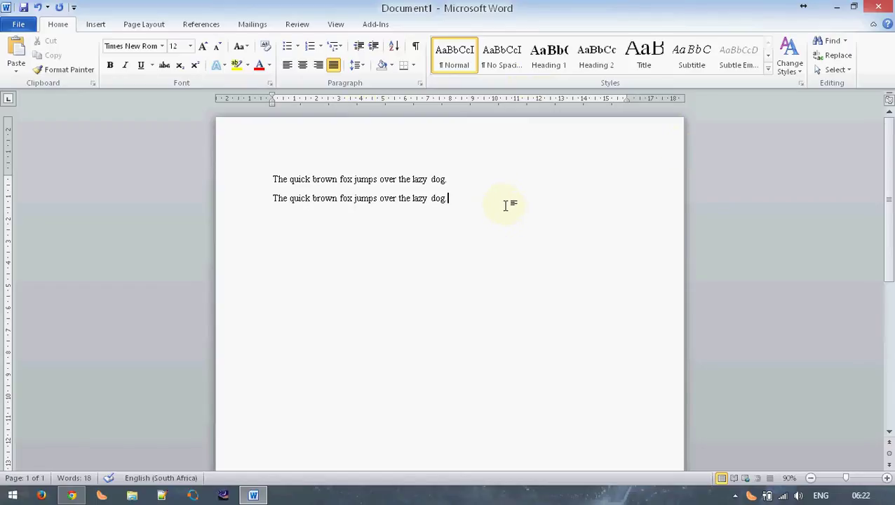
- Delete both sample sentences and start a fresh empty paragraph
{"action": "key", "text": "ctrl+a"}
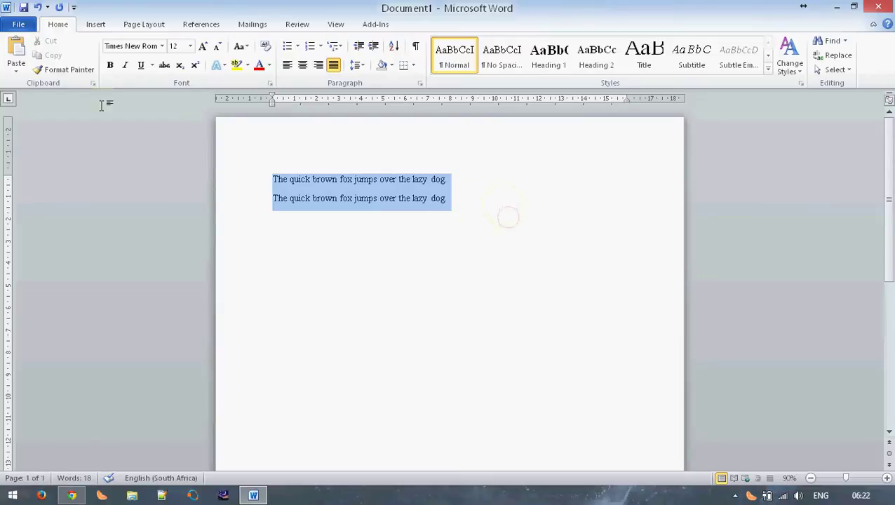
{"action": "key", "text": "Delete"}
{"action": "left_click", "coordinate": [389, 266]}
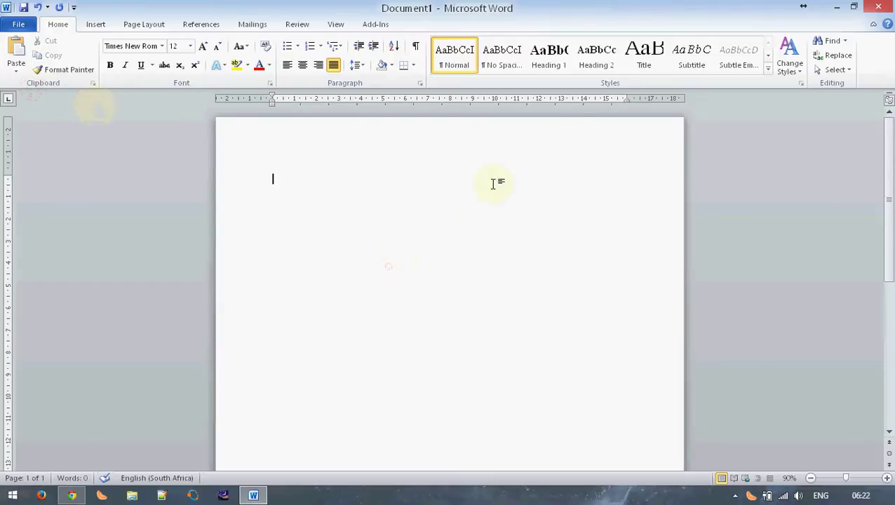
{"action": "key", "text": "Return"}
{"action": "scroll", "coordinate": [407, 239], "scroll_direction": "down", "scroll_amount": 1}
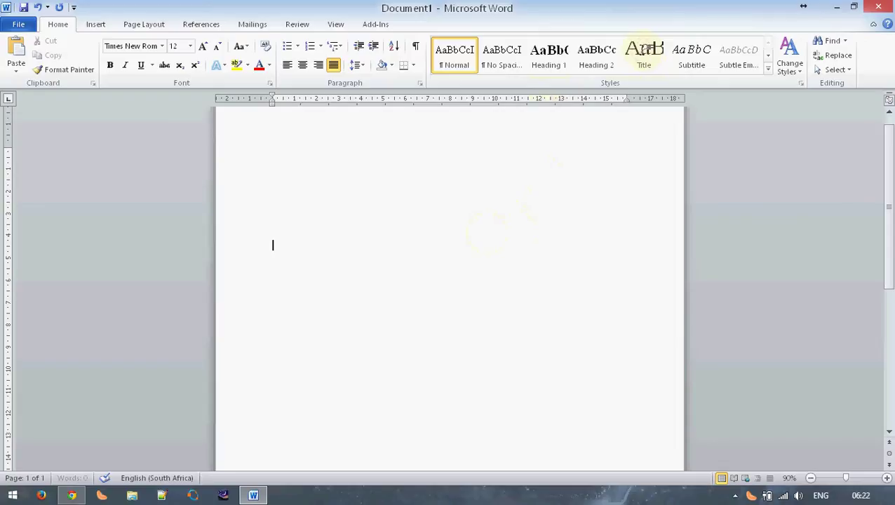
{"action": "scroll", "coordinate": [455, 315], "scroll_direction": "down", "scroll_amount": 1}
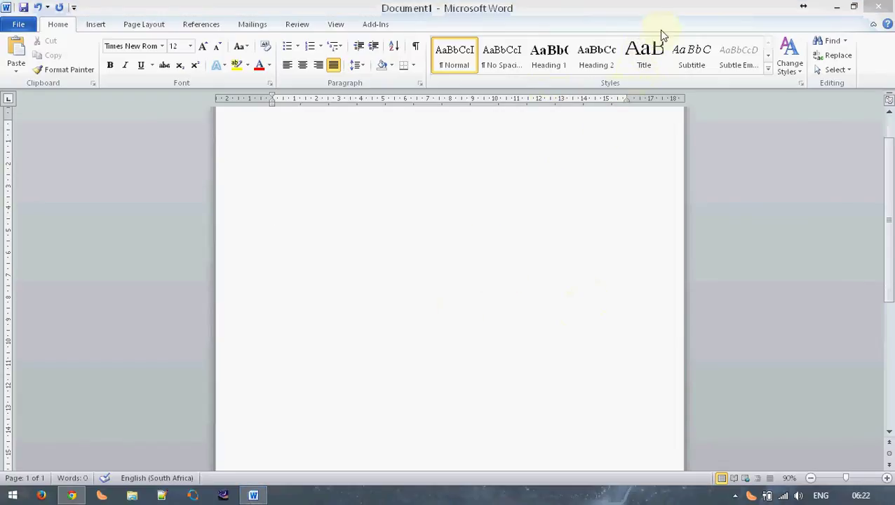
- Add the Title 'A Hamming-code error detector' and Subtitle 'ERS220 Practical 2 report'
{"action": "left_click", "coordinate": [652, 60]}
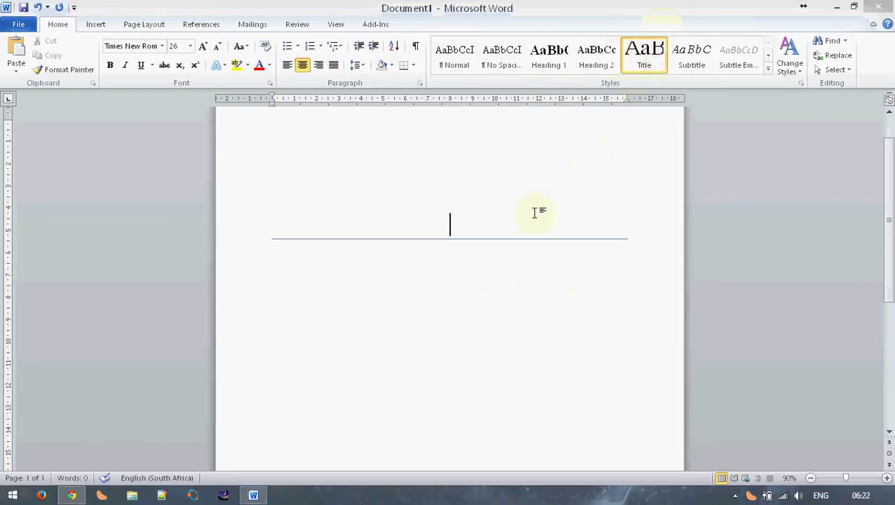
{"action": "key", "text": "ctrl+v"}
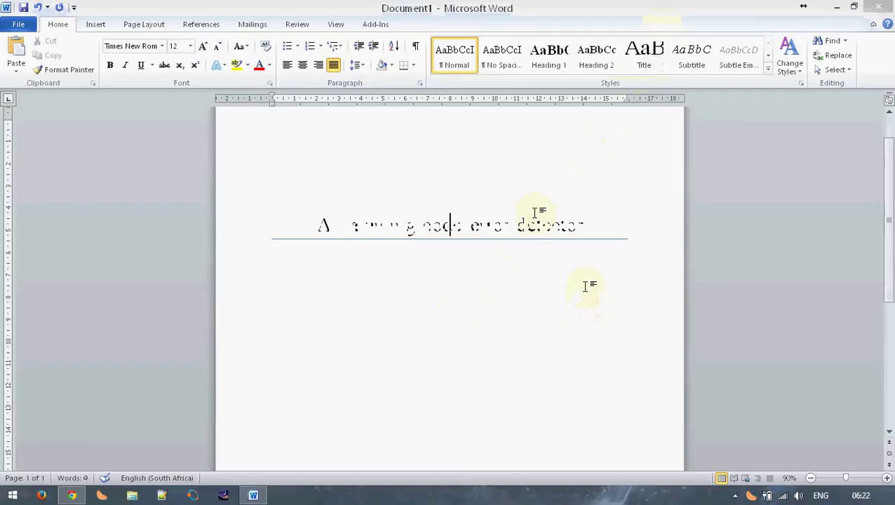
{"action": "left_click", "coordinate": [692, 54]}
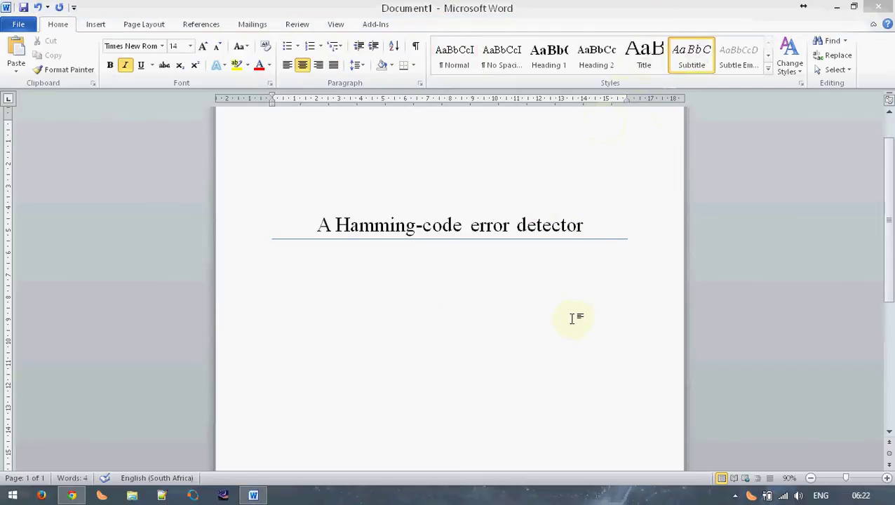
{"action": "type", "text": "ERS220 Practical 2 report"}
{"action": "scroll", "coordinate": [500, 235], "scroll_direction": "down", "scroll_amount": 3}
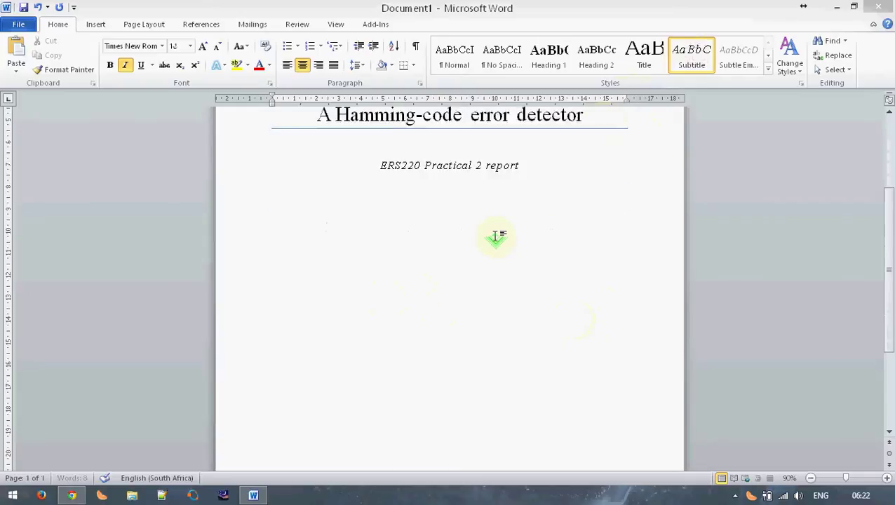
{"action": "scroll", "coordinate": [496, 236], "scroll_direction": "up", "scroll_amount": 5}
{"action": "scroll", "coordinate": [496, 235], "scroll_direction": "down", "scroll_amount": 4}
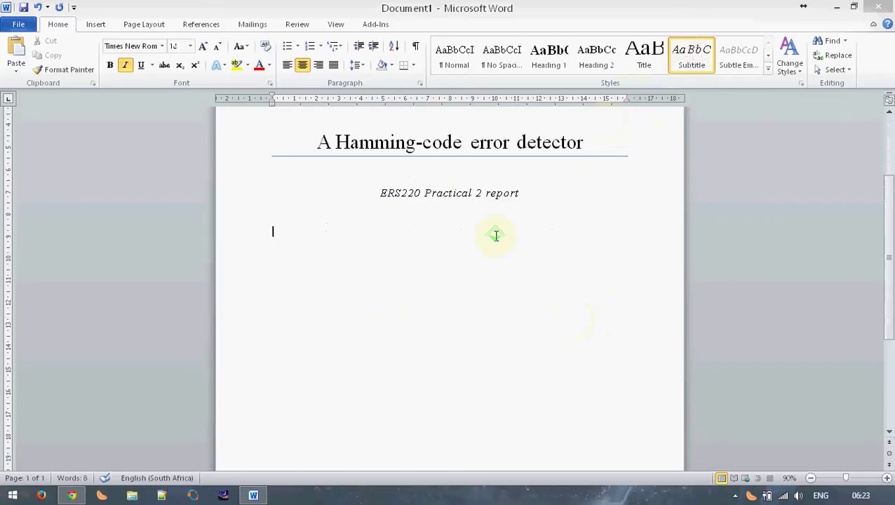
- Paste the numbered plagiarism declaration as a plain paragraph below the subtitle
{"action": "key", "text": "ctrl+shift+n"}
{"action": "scroll", "coordinate": [496, 236], "scroll_direction": "down", "scroll_amount": 2}
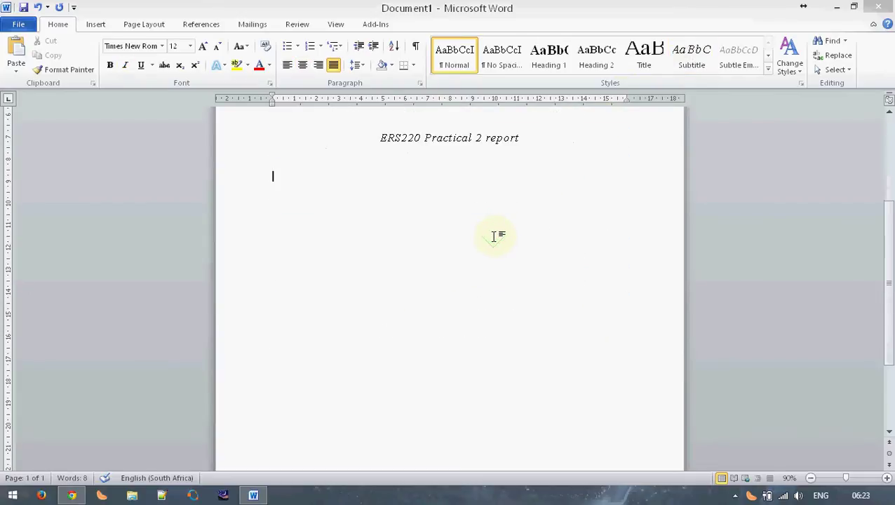
{"action": "key", "text": "ctrl+v"}
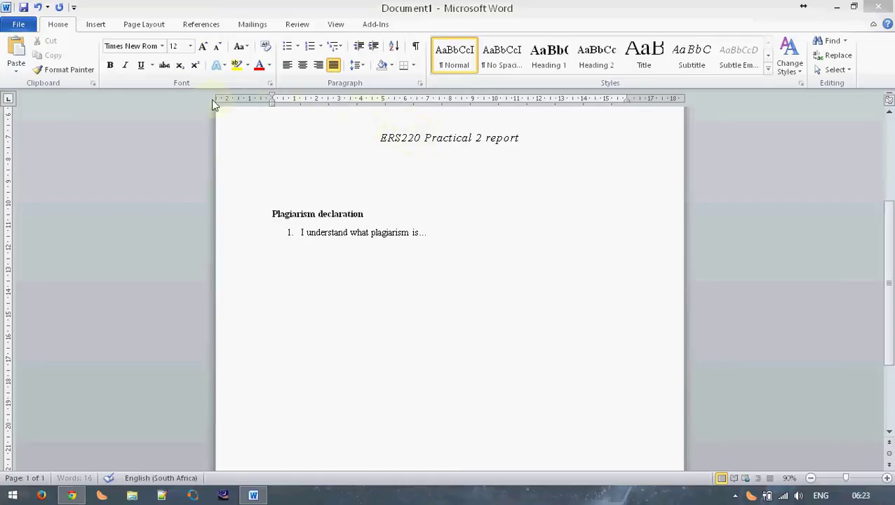
{"action": "left_click", "coordinate": [96, 25]}
- Insert a 3x4 table with headers Name, St No and Sig
{"action": "left_click", "coordinate": [105, 57]}
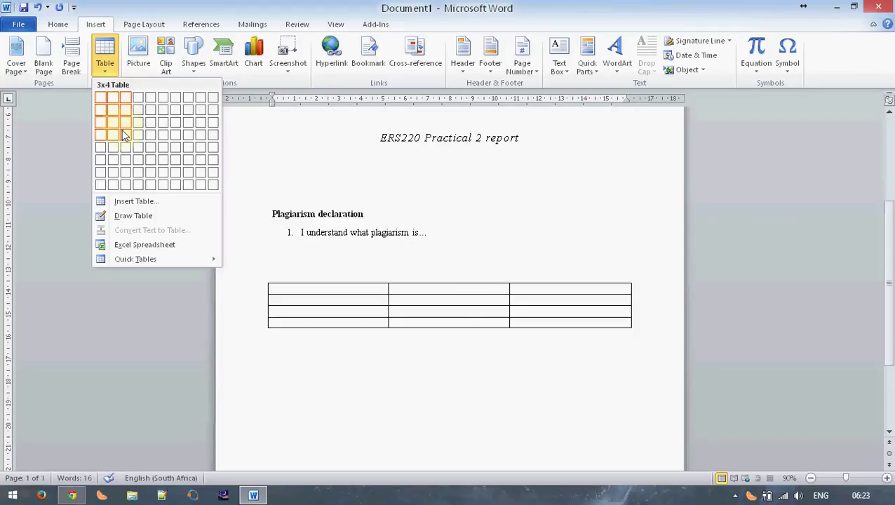
{"action": "left_click", "coordinate": [122, 135]}
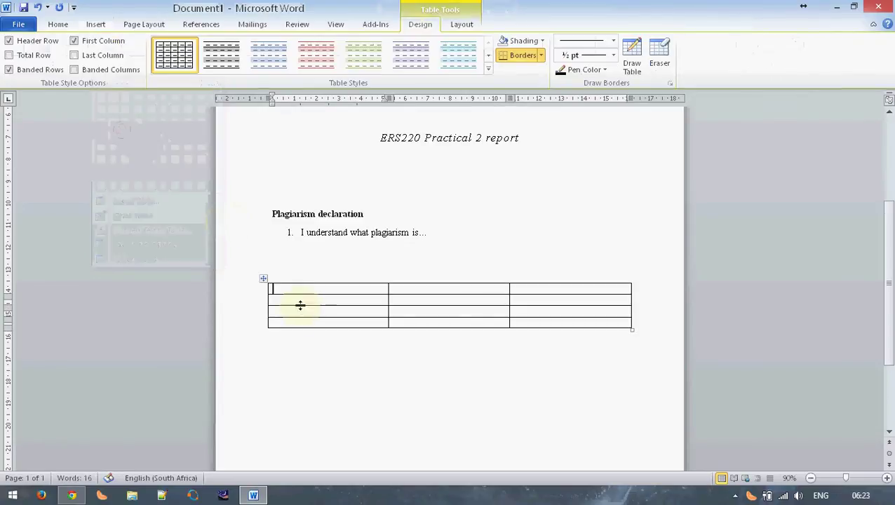
{"action": "type", "text": "Name"}
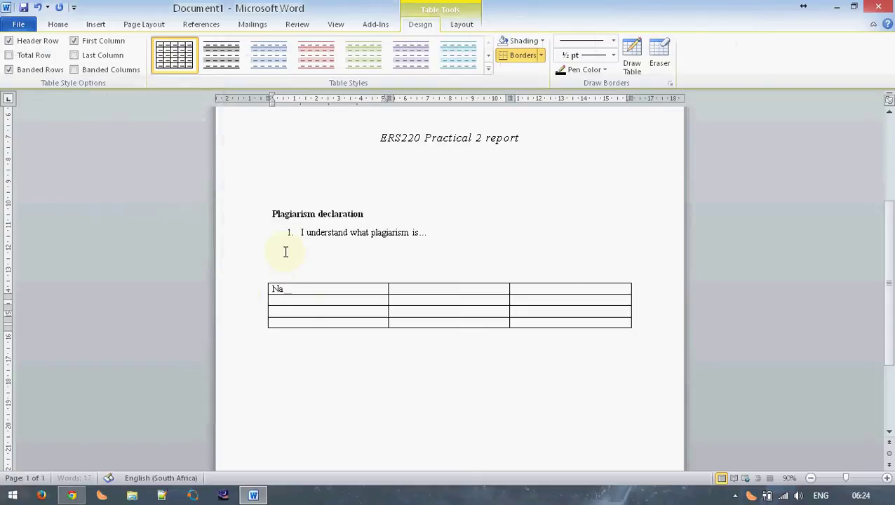
{"action": "key", "text": "Tab"}
{"action": "type", "text": "St No"}
{"action": "key", "text": "Tab"}
{"action": "type", "text": "Sig"}
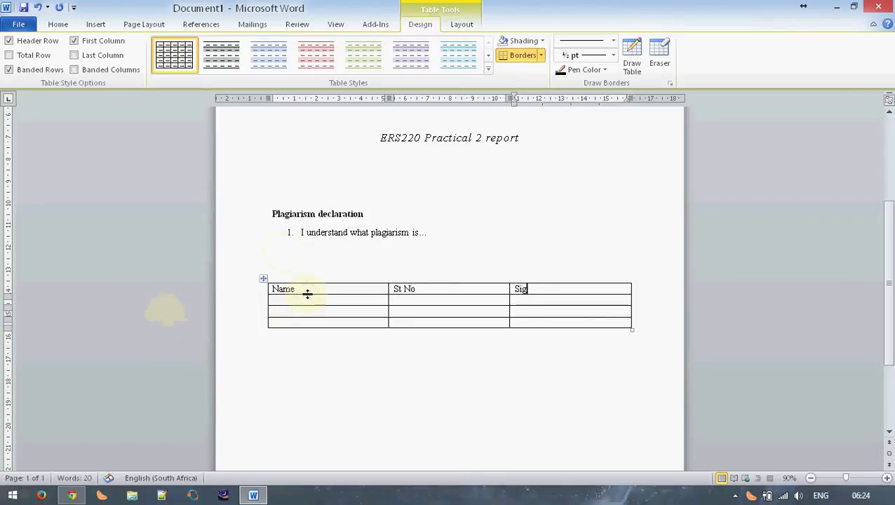
- Enlarge the whole table's text to 16 pt
{"action": "left_click", "coordinate": [259, 277]}
{"action": "left_click", "coordinate": [60, 24]}
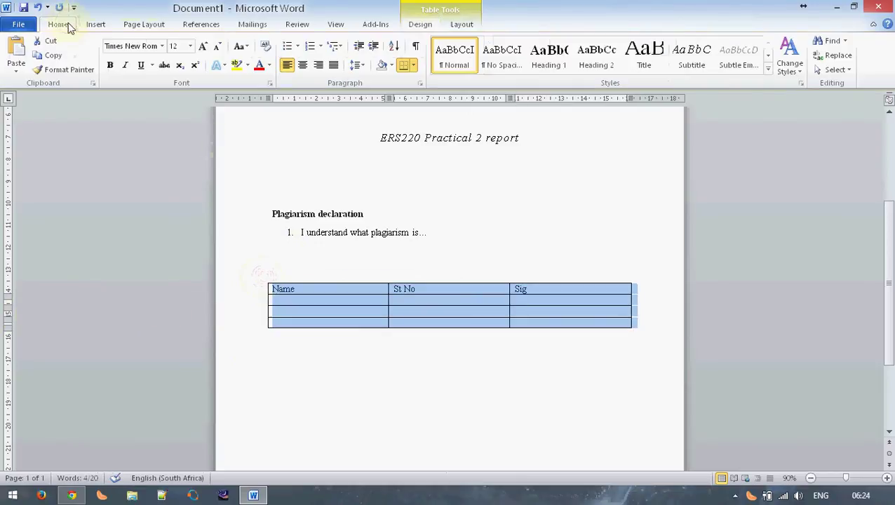
{"action": "left_click", "coordinate": [203, 46]}
{"action": "left_click", "coordinate": [202, 46]}
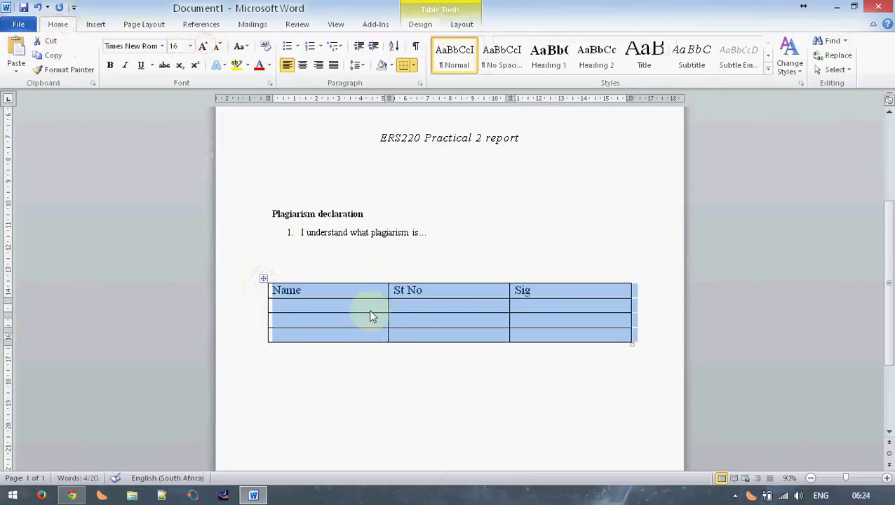
- Fill in the first student's name and student number, then begin the second student's name
{"action": "left_click", "coordinate": [316, 309]}
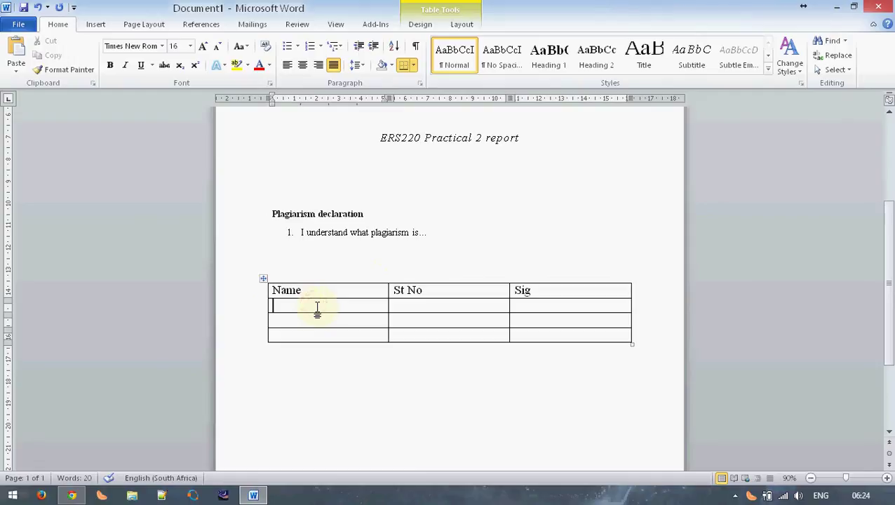
{"action": "type", "text": "J. Smith"}
{"action": "key", "text": "Tab"}
{"action": "type", "text": "29009457"}
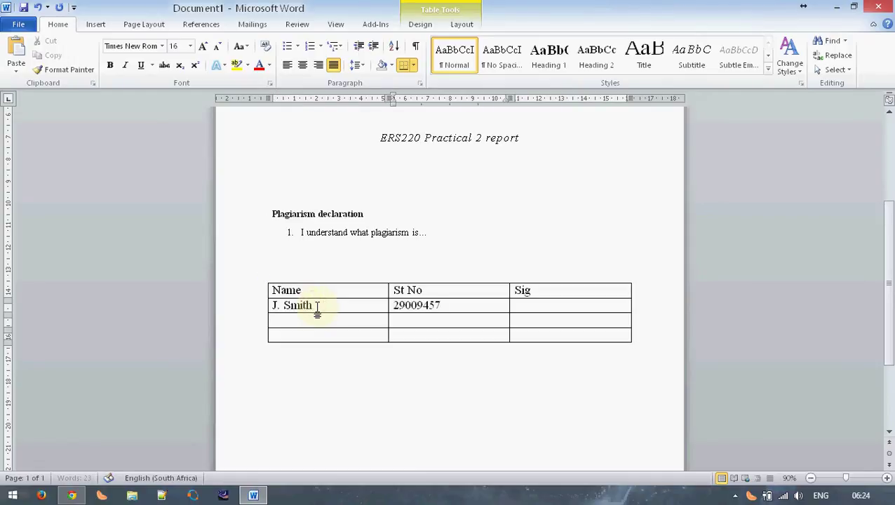
{"action": "key", "text": "Tab"}
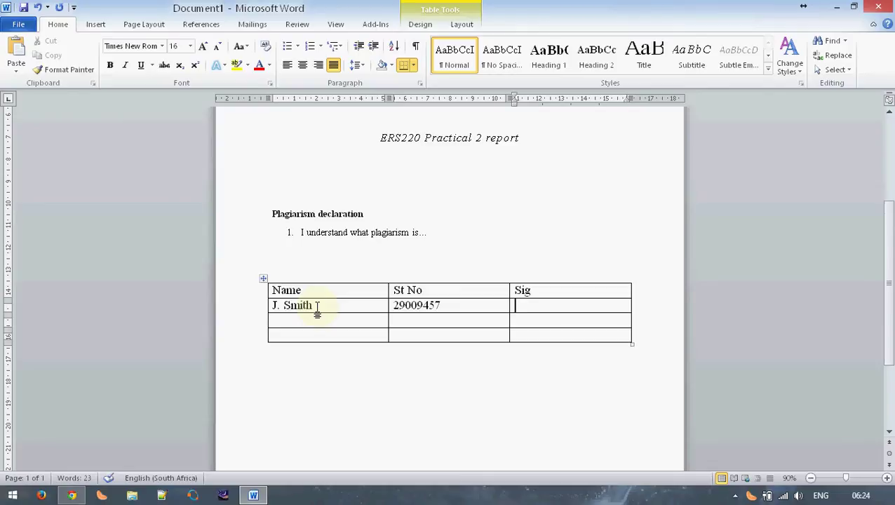
{"action": "key", "text": "Down"}
{"action": "key", "text": "Left"}
{"action": "key", "text": "Left"}
{"action": "type", "text": "B. Brow"}
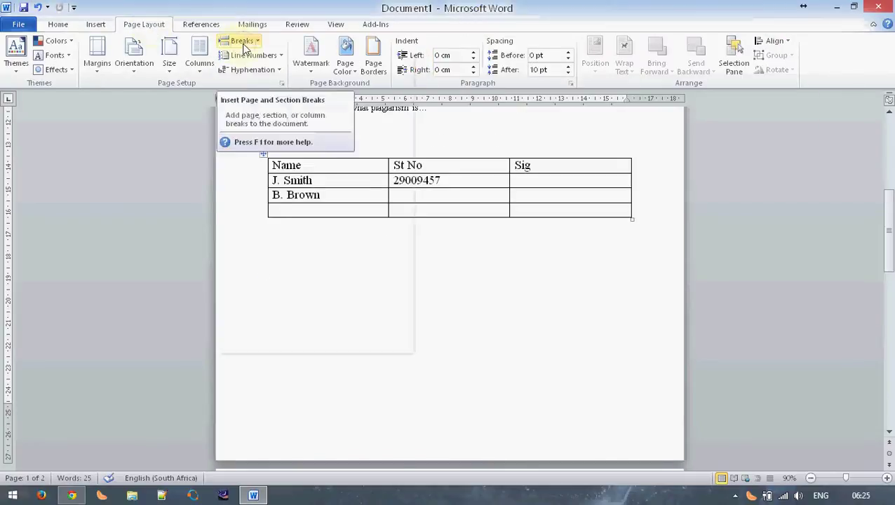
- Insert a Next Page section break after the title page and briefly open the footer
{"action": "left_click", "coordinate": [240, 41]}
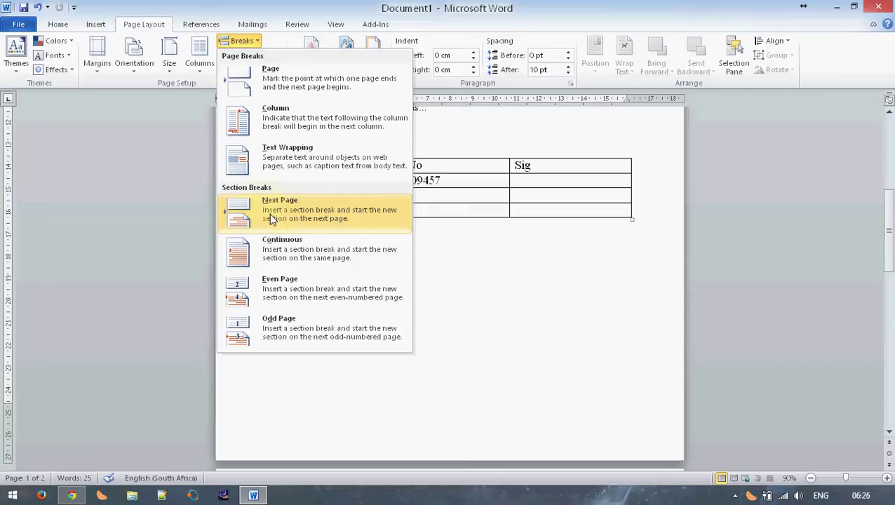
{"action": "left_click", "coordinate": [333, 219]}
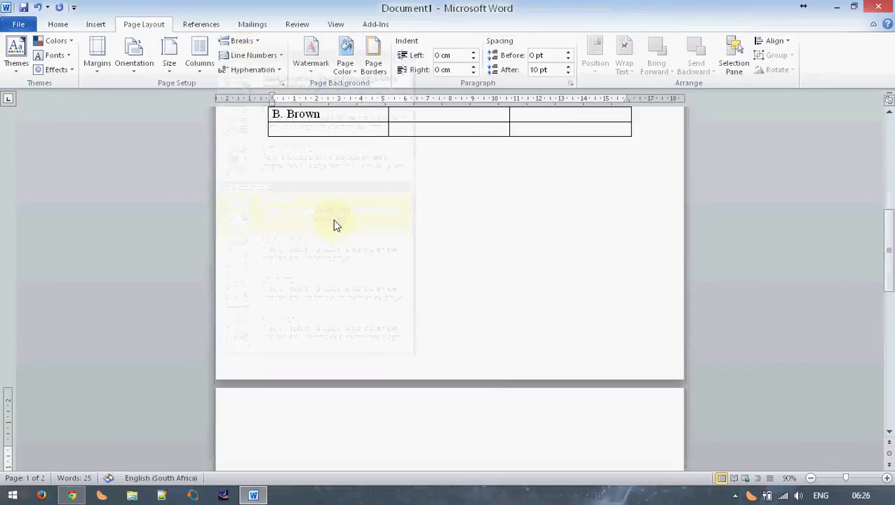
{"action": "double_click", "coordinate": [319, 364]}
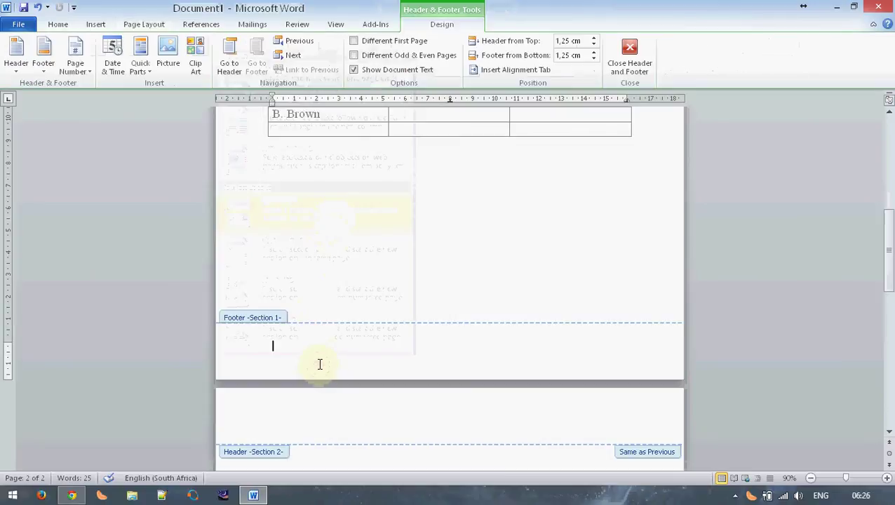
{"action": "scroll", "coordinate": [319, 361], "scroll_direction": "down", "scroll_amount": 3}
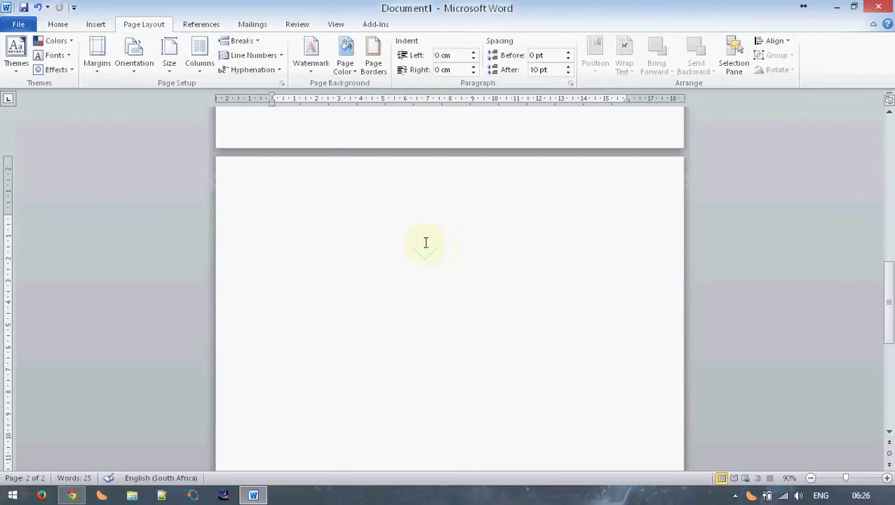
- Insert the Automatic Table 2 contents on page 2 and dismiss the no-entries message
{"action": "left_click", "coordinate": [198, 25]}
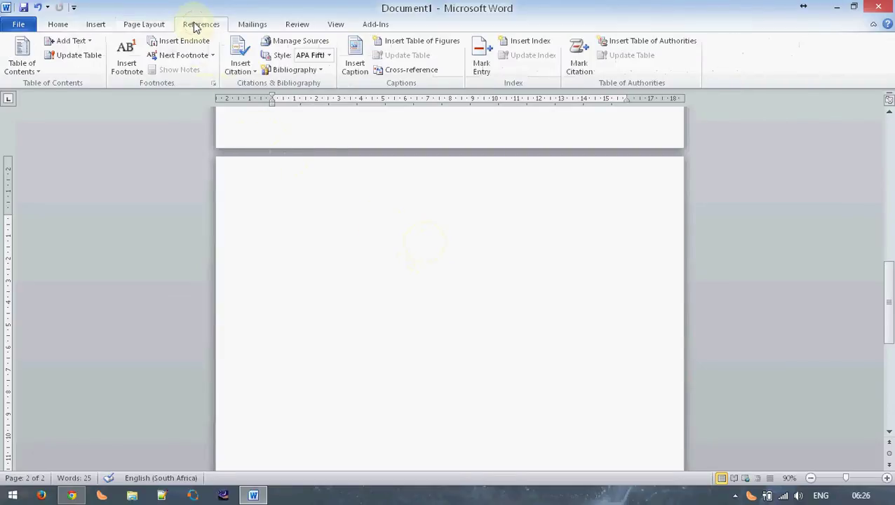
{"action": "left_click", "coordinate": [32, 73]}
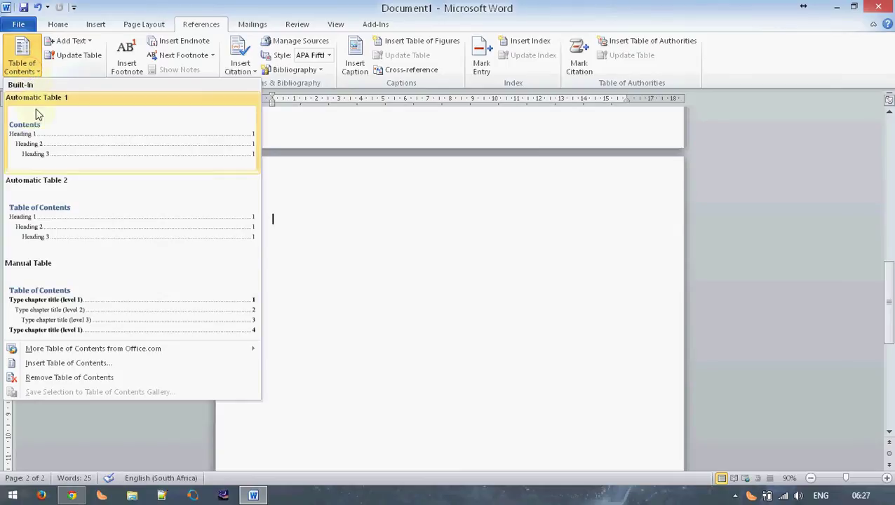
{"action": "left_click", "coordinate": [67, 230]}
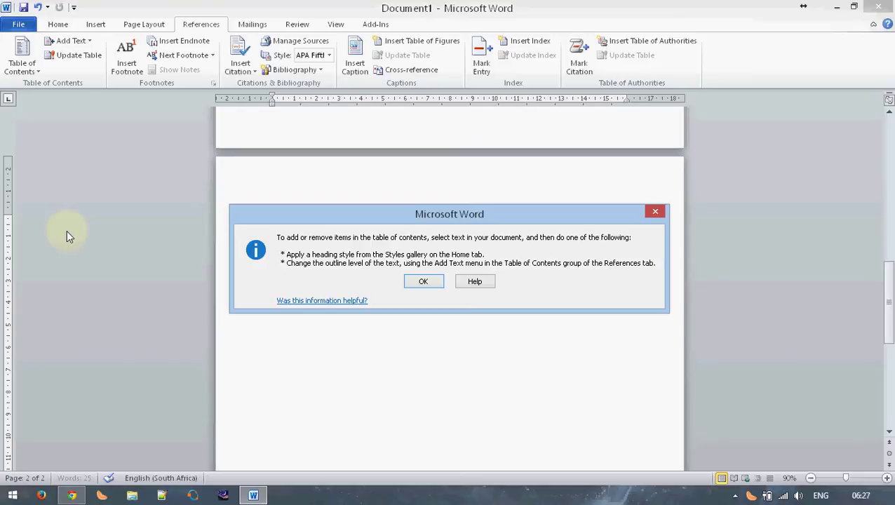
{"action": "left_click", "coordinate": [424, 283]}
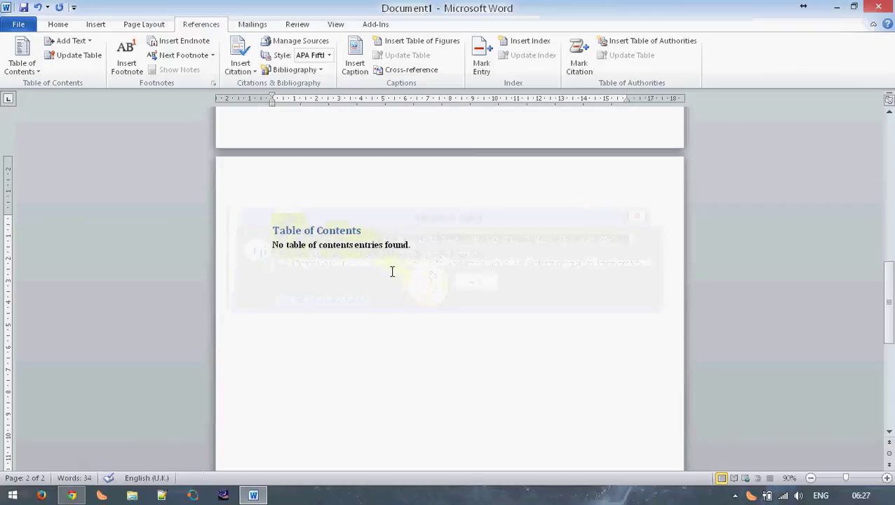
{"action": "scroll", "coordinate": [359, 257], "scroll_direction": "down", "scroll_amount": 5}
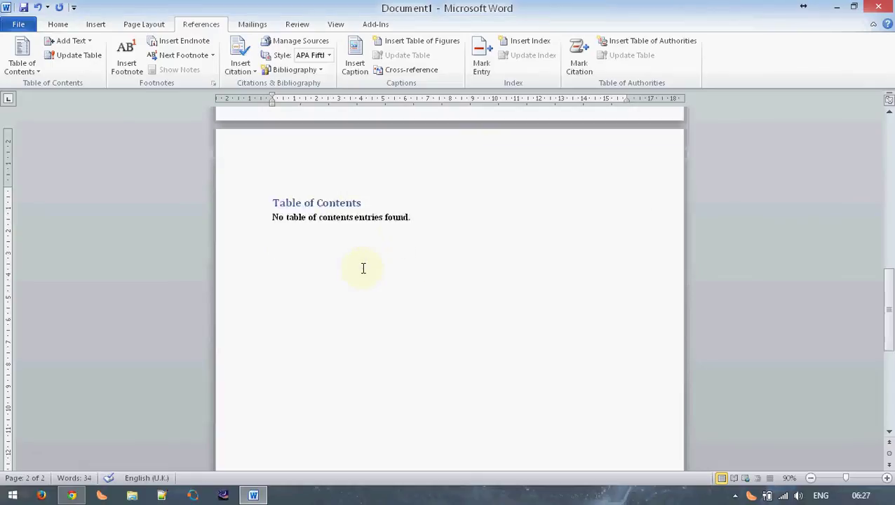
{"action": "scroll", "coordinate": [359, 257], "scroll_direction": "down", "scroll_amount": 2}
{"action": "scroll", "coordinate": [354, 255], "scroll_direction": "up", "scroll_amount": 1}
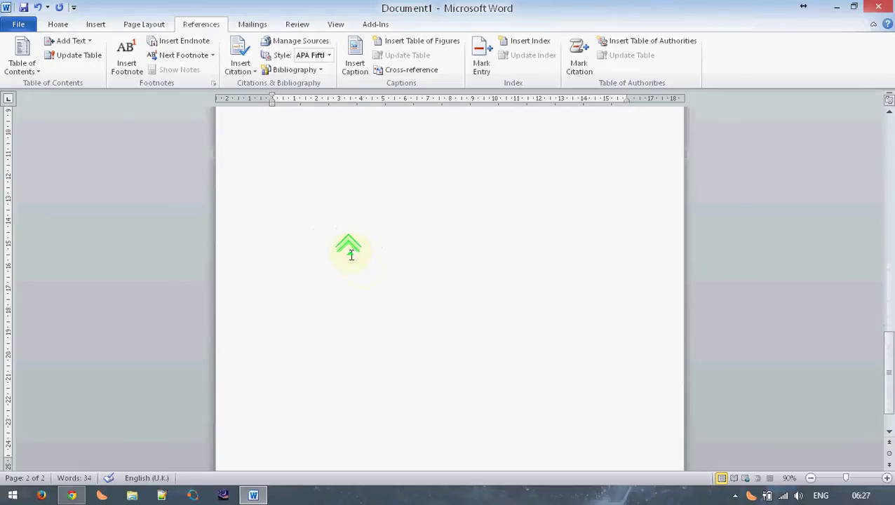
{"action": "scroll", "coordinate": [352, 255], "scroll_direction": "down", "scroll_amount": 1}
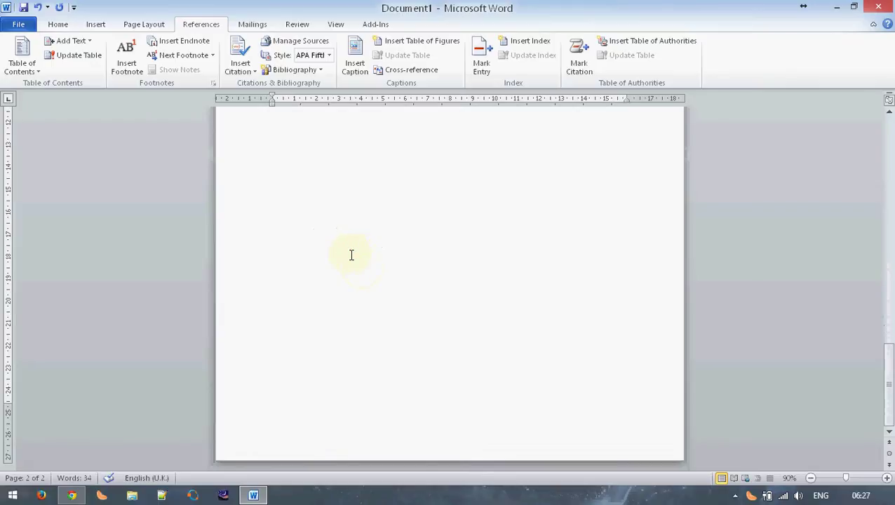
{"action": "scroll", "coordinate": [310, 334], "scroll_direction": "up", "scroll_amount": 3}
{"action": "scroll", "coordinate": [309, 335], "scroll_direction": "up", "scroll_amount": 3}
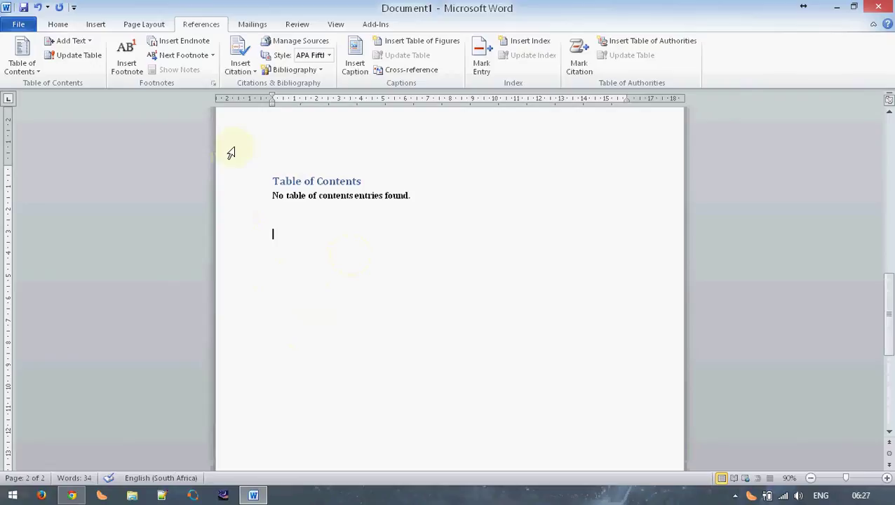
- Insert another Next Page section break and set the new page's first line to Heading 1
{"action": "left_click", "coordinate": [155, 29]}
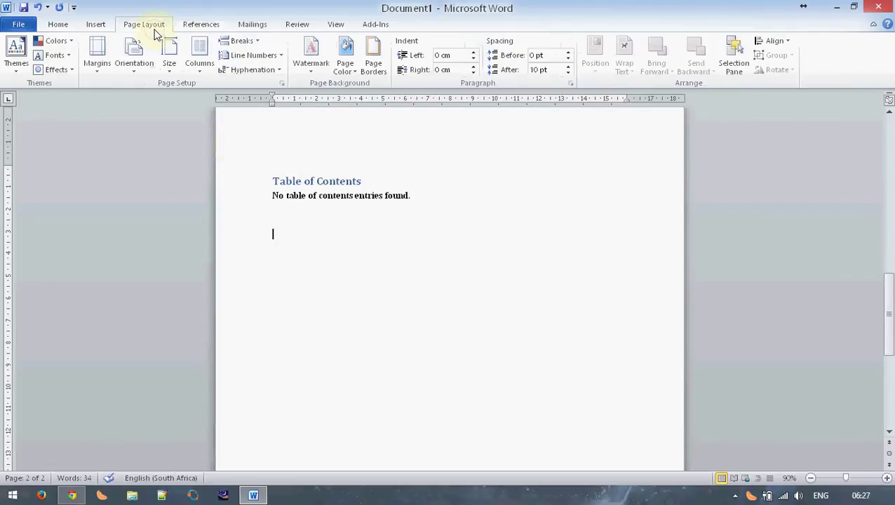
{"action": "left_click", "coordinate": [242, 42]}
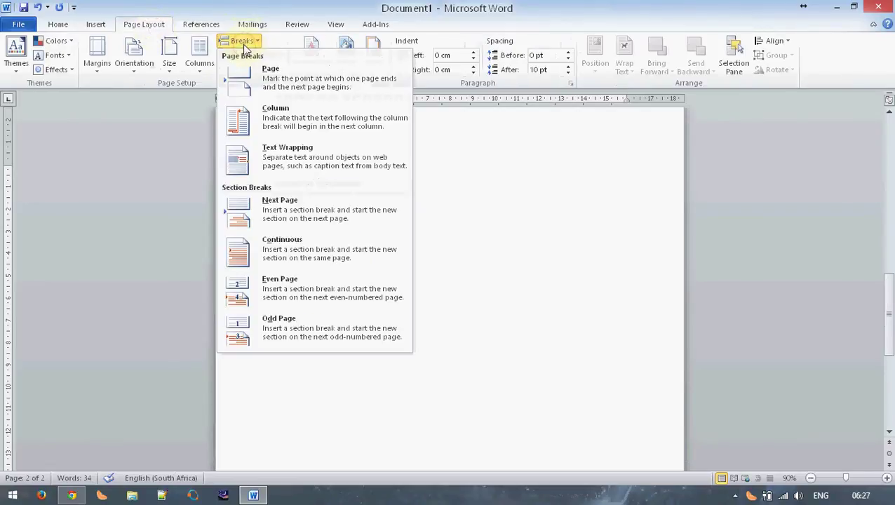
{"action": "left_click", "coordinate": [281, 214]}
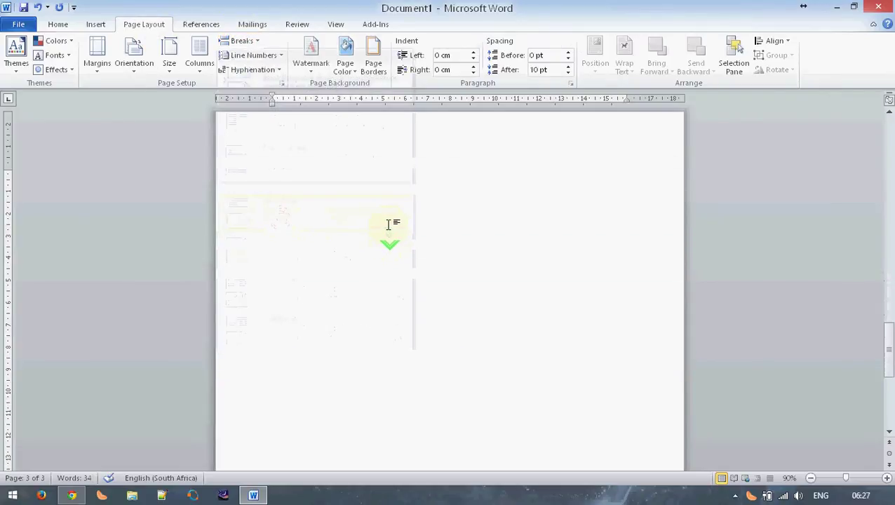
{"action": "left_click", "coordinate": [57, 24]}
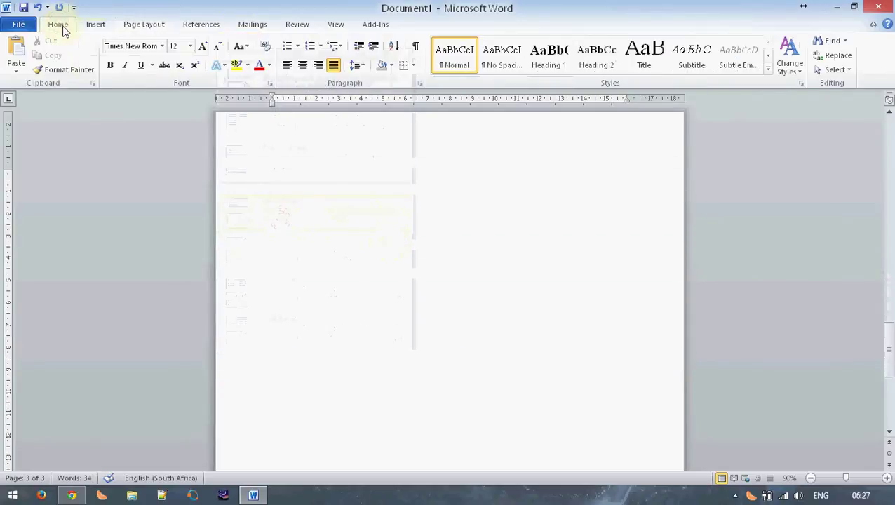
{"action": "left_click", "coordinate": [561, 65]}
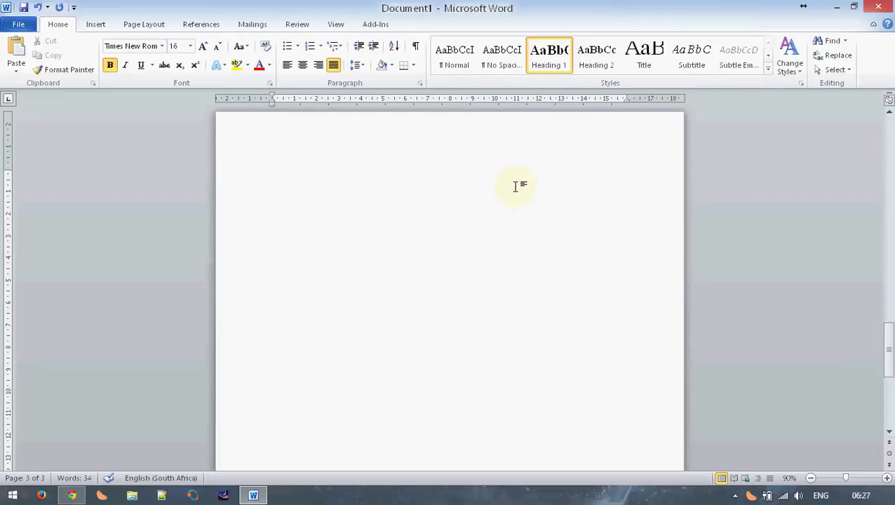
- Write the 'Introduction' heading with its body text duplicated into two paragraphs, then a Heading 1 line
{"action": "type", "text": "Introduction"}
{"action": "key", "text": "Return"}
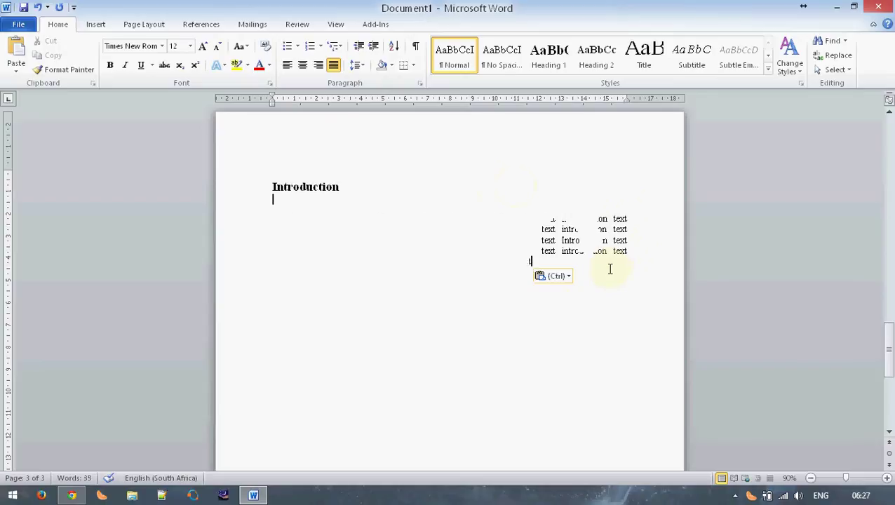
{"action": "type", "text": "."}
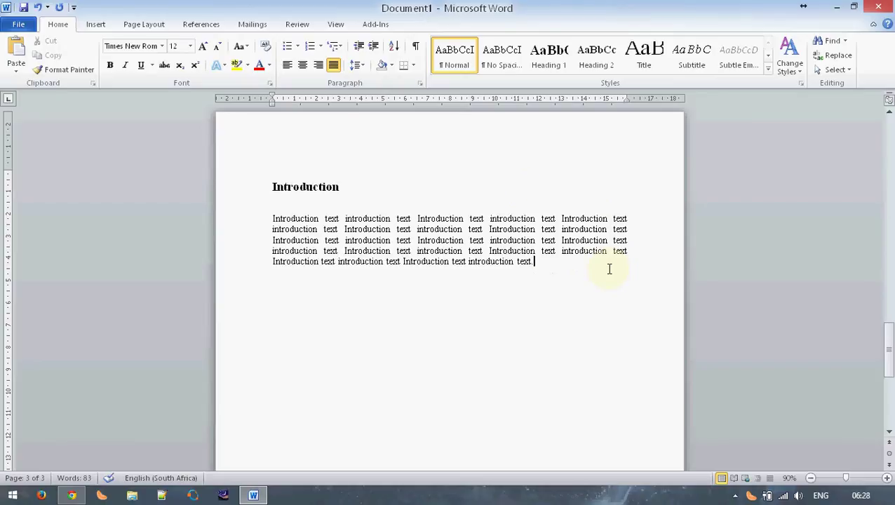
{"action": "key", "text": "Return"}
{"action": "key", "text": "shift+Up"}
{"action": "key", "text": "shift+Up"}
{"action": "key", "text": "shift+Up"}
{"action": "key", "text": "shift+Up"}
{"action": "key", "text": "shift+Up"}
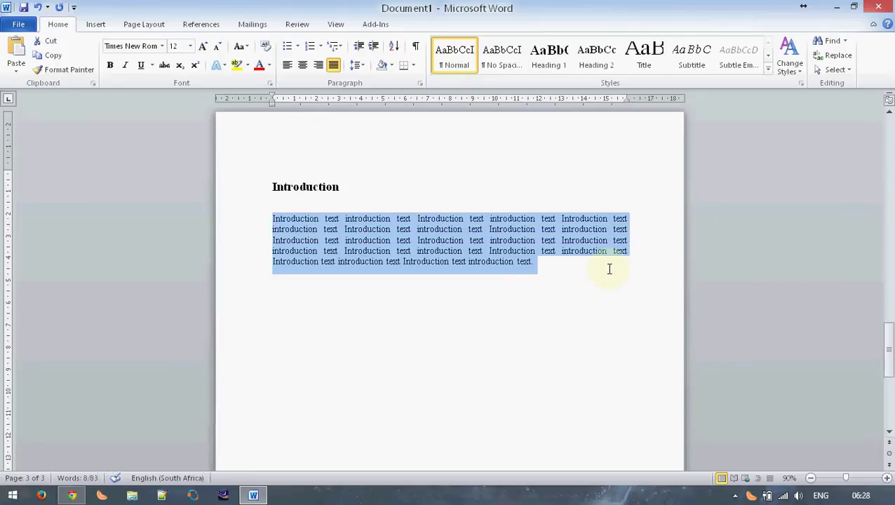
{"action": "key", "text": "ctrl+c"}
{"action": "key", "text": "Right"}
{"action": "key", "text": "ctrl+v"}
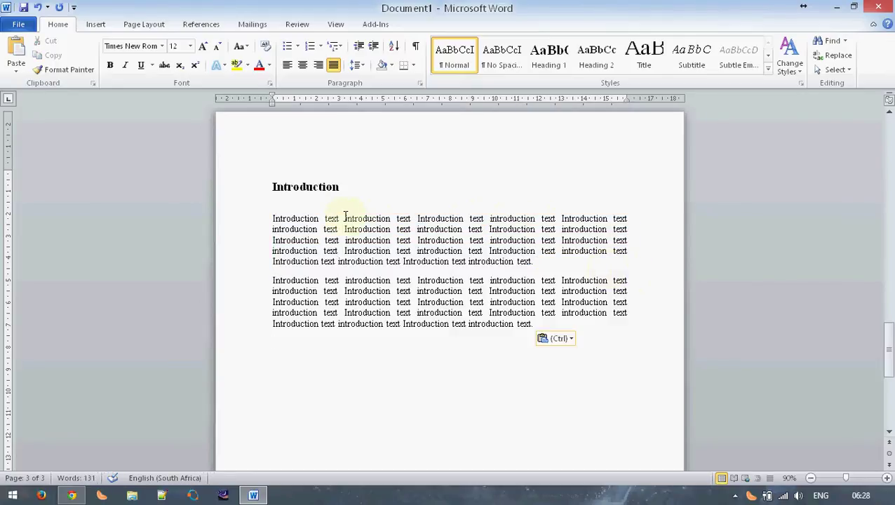
{"action": "left_click", "coordinate": [558, 63]}
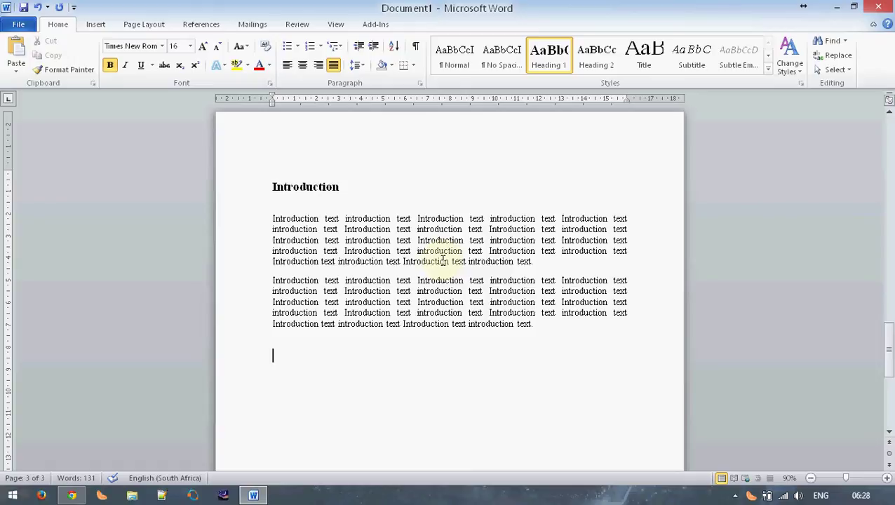
- Type the Aim, Apparatus and Method headings, then add an empty body line under Aim
{"action": "type", "text": "Aim"}
{"action": "key", "text": "Return"}
{"action": "type", "text": "Apparatus"}
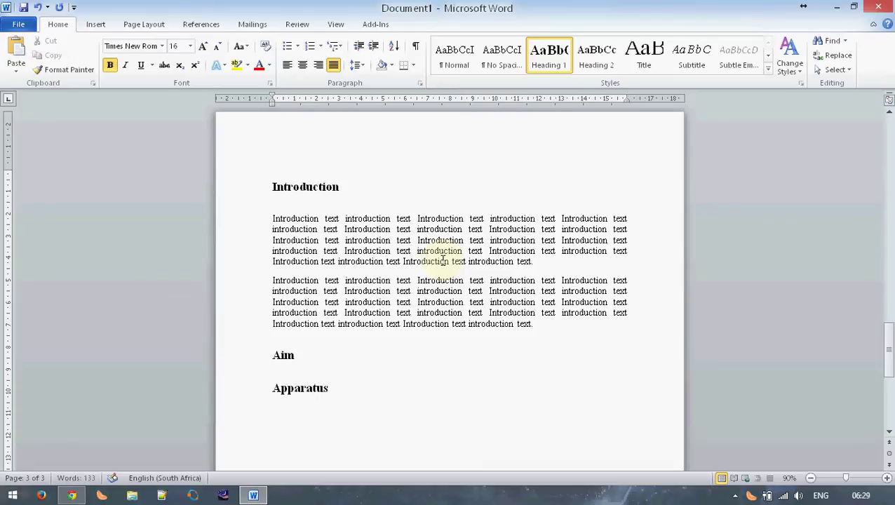
{"action": "key", "text": "Return"}
{"action": "type", "text": "Method"}
{"action": "key", "text": "Return"}
{"action": "scroll", "coordinate": [449, 266], "scroll_direction": "down", "scroll_amount": 4}
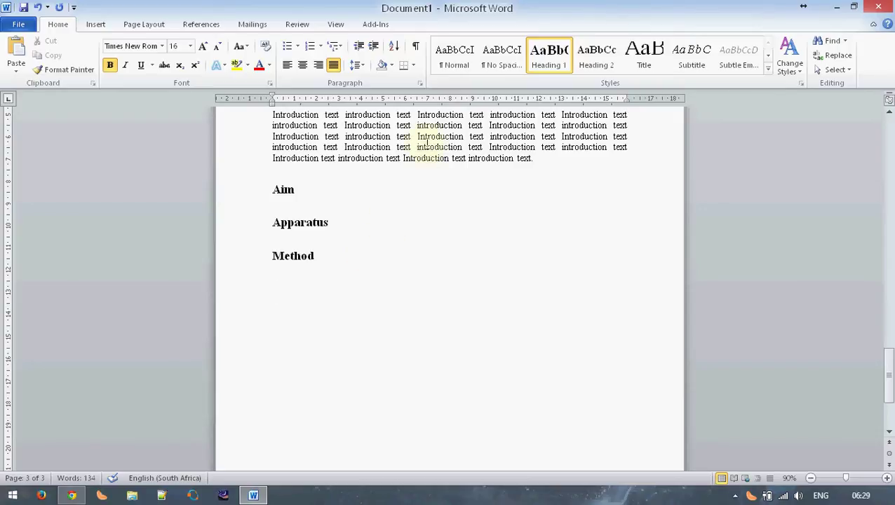
{"action": "left_click", "coordinate": [306, 195]}
{"action": "key", "text": "Return"}
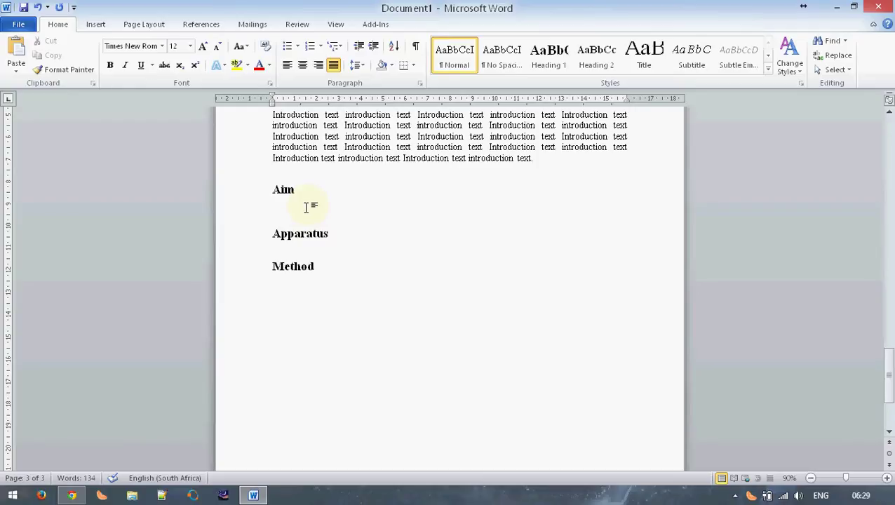
- Copy the two Introduction paragraphs and paste them under the Aim heading
{"action": "scroll", "coordinate": [375, 239], "scroll_direction": "up", "scroll_amount": 4}
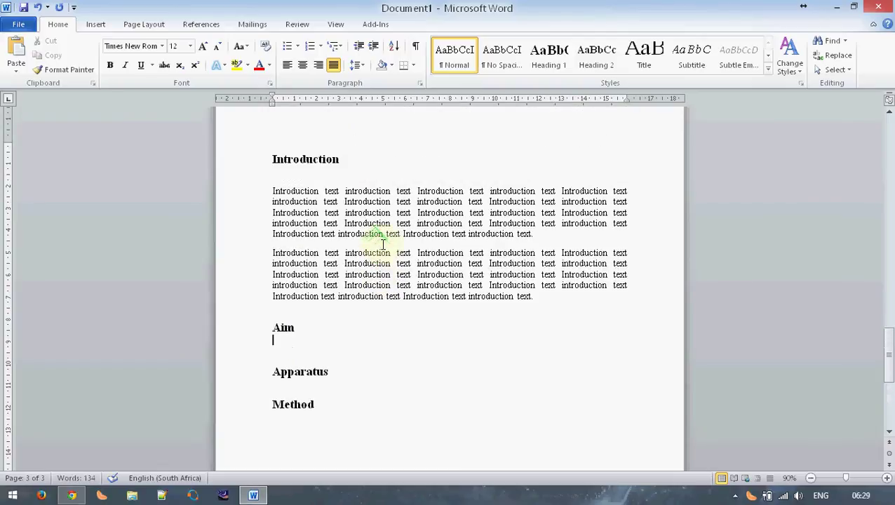
{"action": "scroll", "coordinate": [384, 243], "scroll_direction": "down", "scroll_amount": 1}
{"action": "left_click_drag", "start_coordinate": [556, 278], "coordinate": [184, 162]}
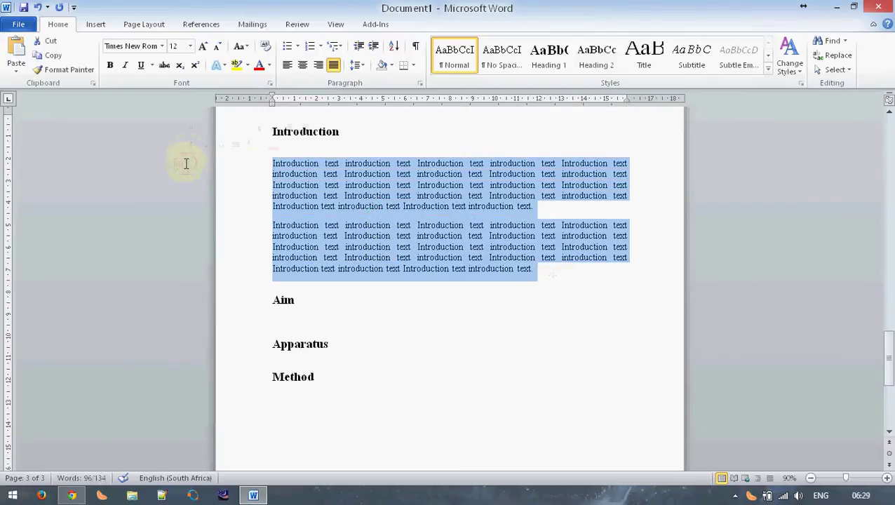
{"action": "key", "text": "ctrl+c"}
{"action": "left_click", "coordinate": [260, 321]}
{"action": "key", "text": "ctrl+v"}
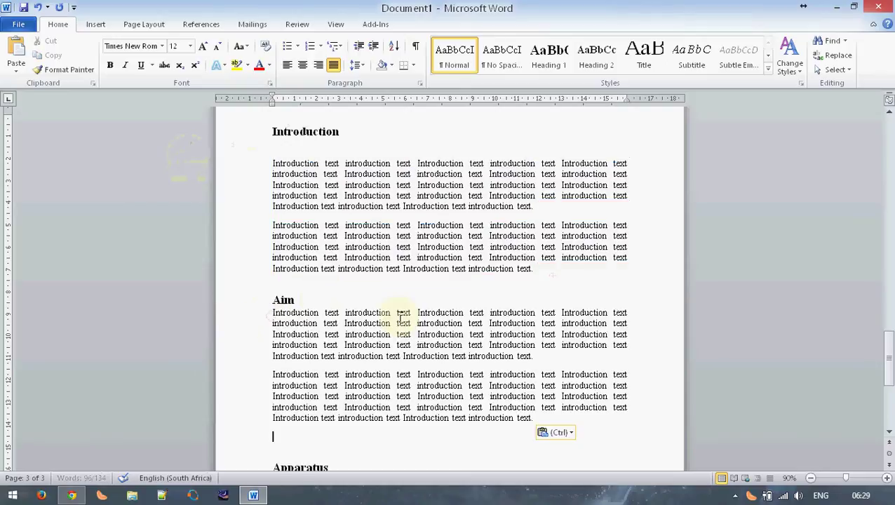
- Paste the copied paragraphs on a new line under the Apparatus heading
{"action": "scroll", "coordinate": [411, 325], "scroll_direction": "down", "scroll_amount": 3}
{"action": "left_click", "coordinate": [340, 359]}
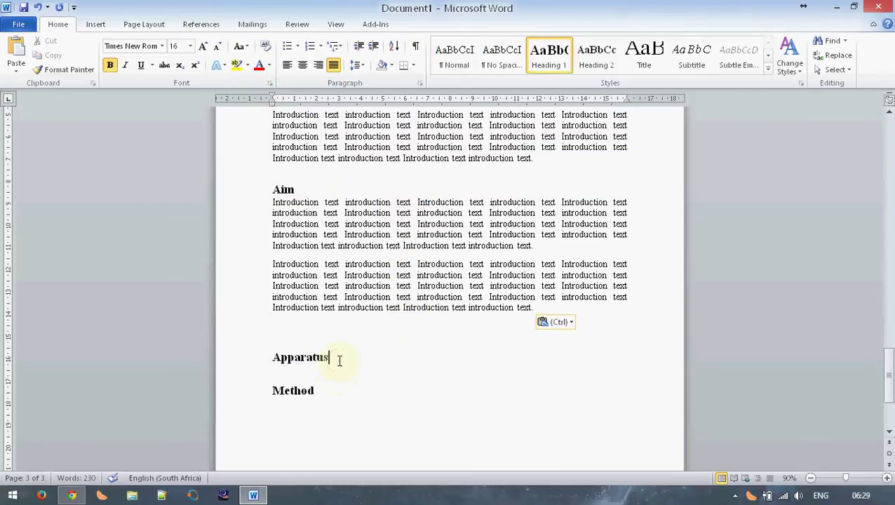
{"action": "key", "text": "Return"}
{"action": "key", "text": "ctrl+v"}
- Paste the copied paragraphs on the empty line under the Method heading
{"action": "scroll", "coordinate": [347, 344], "scroll_direction": "down", "scroll_amount": 3}
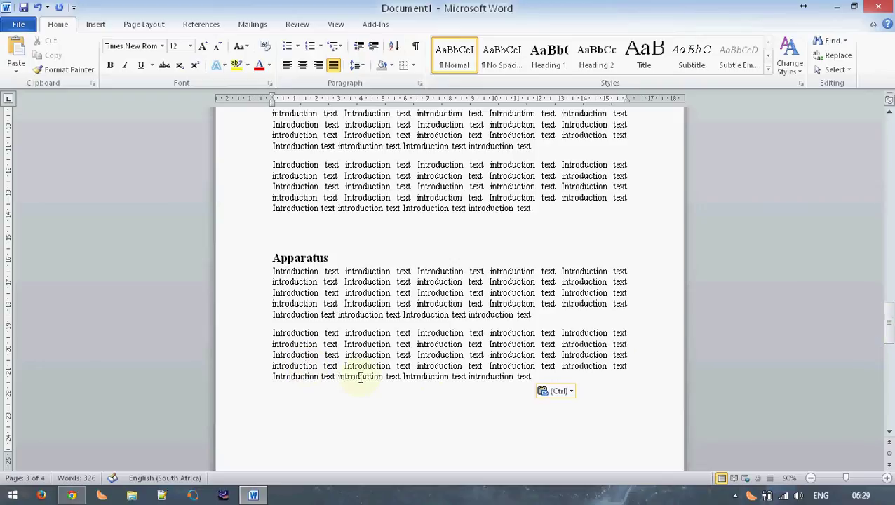
{"action": "scroll", "coordinate": [479, 410], "scroll_direction": "down", "scroll_amount": 4}
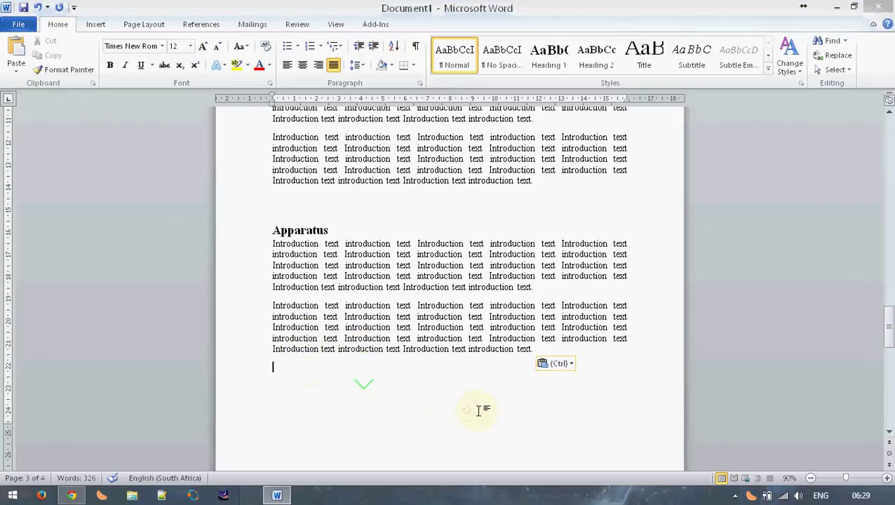
{"action": "left_click", "coordinate": [324, 445]}
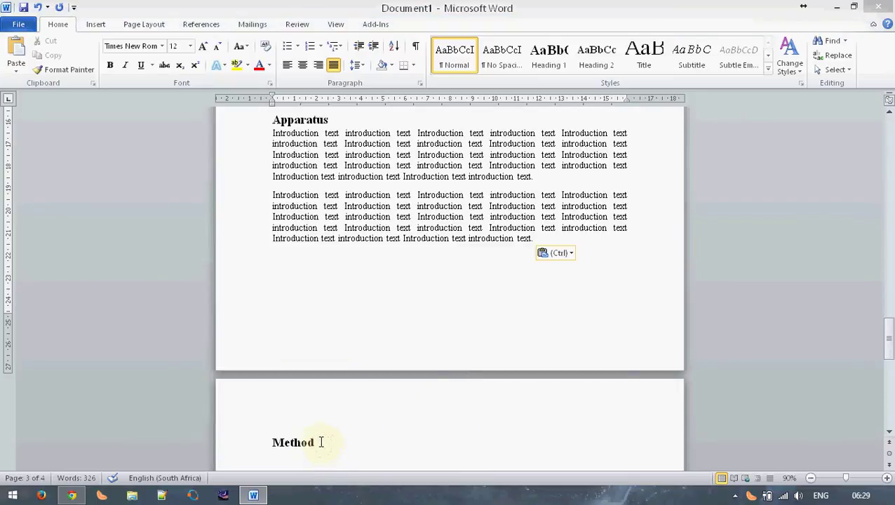
{"action": "scroll", "coordinate": [301, 449], "scroll_direction": "down", "scroll_amount": 1}
{"action": "left_click", "coordinate": [313, 423]}
{"action": "left_click", "coordinate": [256, 430]}
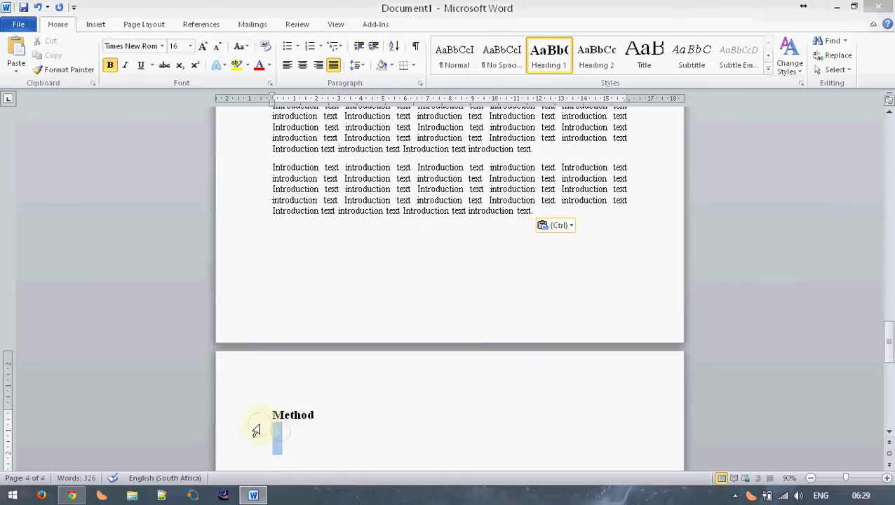
{"action": "left_click", "coordinate": [285, 433]}
{"action": "key", "text": "ctrl+v"}
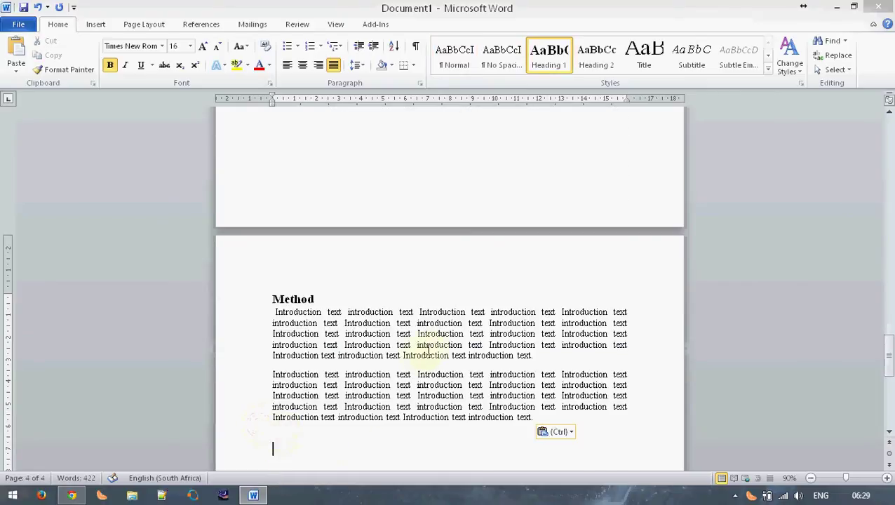
{"action": "scroll", "coordinate": [415, 340], "scroll_direction": "up", "scroll_amount": 12}
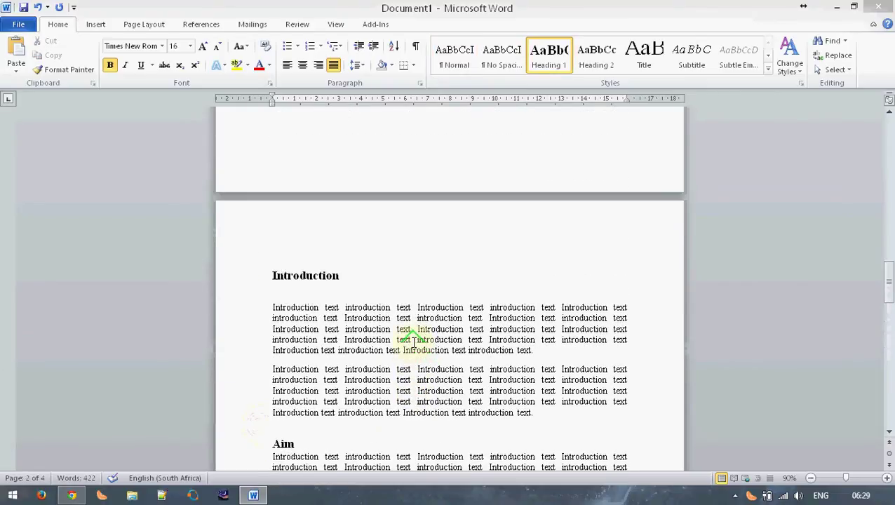
{"action": "scroll", "coordinate": [414, 339], "scroll_direction": "down", "scroll_amount": 1}
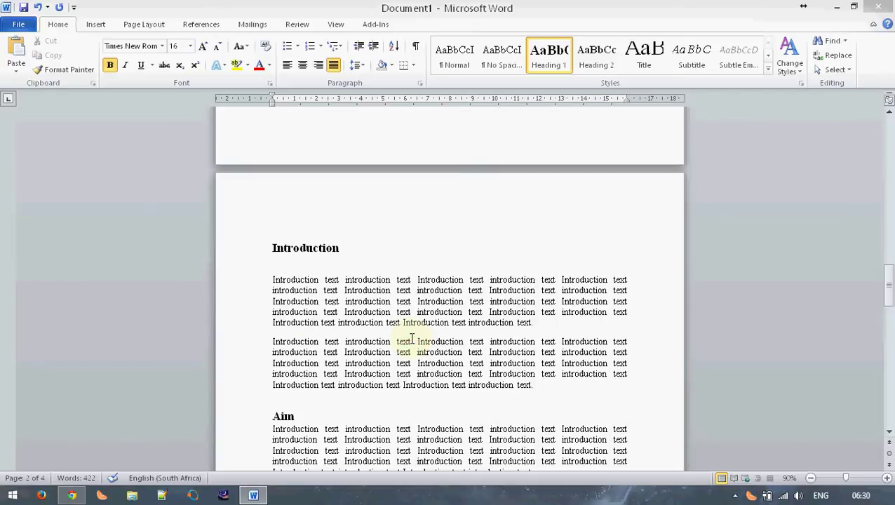
{"action": "scroll", "coordinate": [412, 339], "scroll_direction": "up", "scroll_amount": 20}
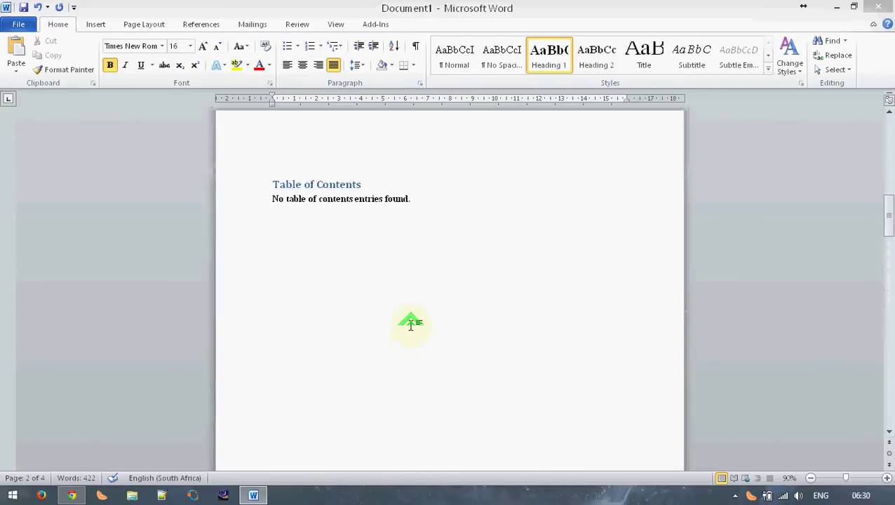
{"action": "scroll", "coordinate": [412, 324], "scroll_direction": "up", "scroll_amount": 12}
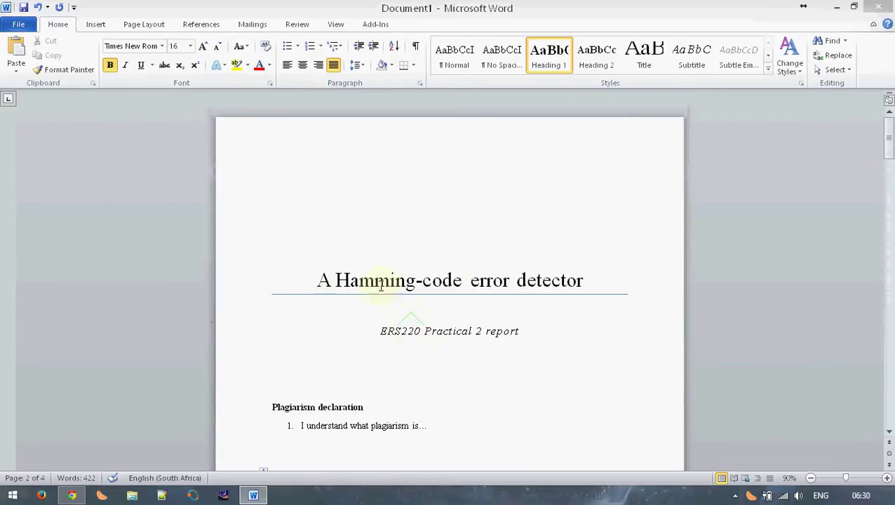
{"action": "scroll", "coordinate": [424, 360], "scroll_direction": "down", "scroll_amount": 6}
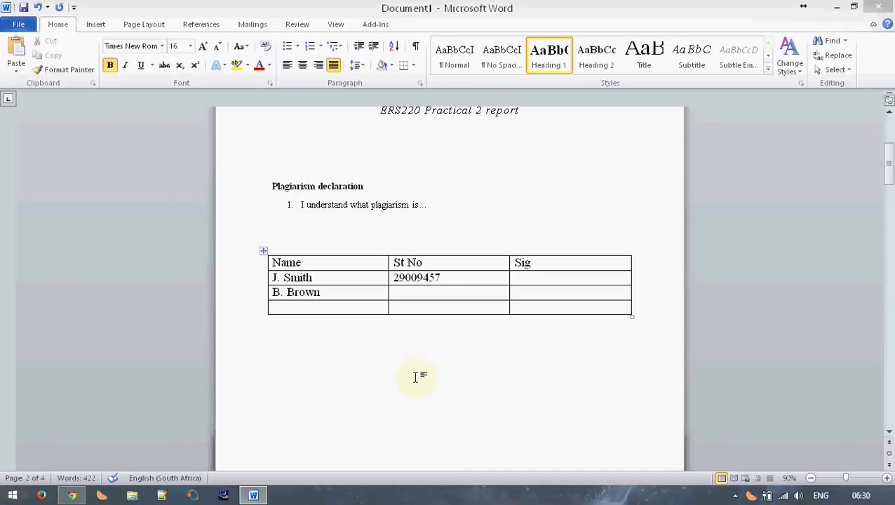
{"action": "scroll", "coordinate": [421, 383], "scroll_direction": "down", "scroll_amount": 2}
{"action": "left_click_drag", "start_coordinate": [888, 168], "coordinate": [890, 295]}
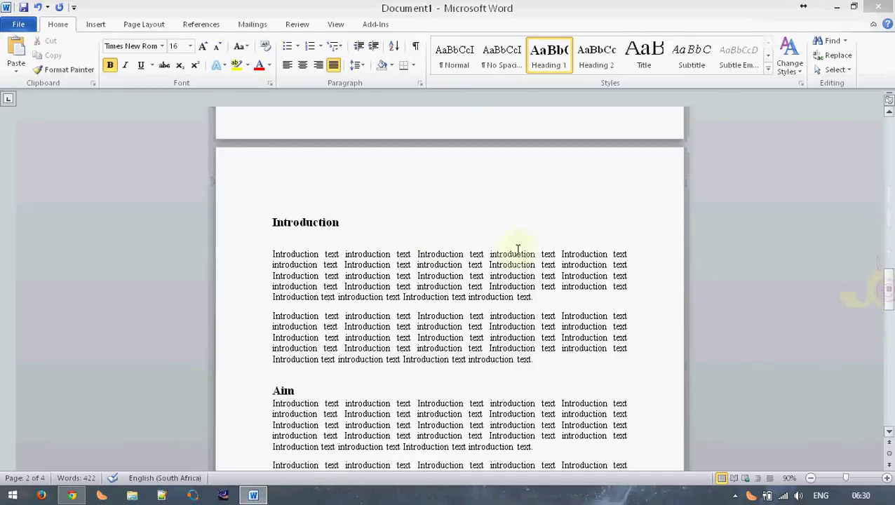
{"action": "scroll", "coordinate": [456, 238], "scroll_direction": "down", "scroll_amount": 1}
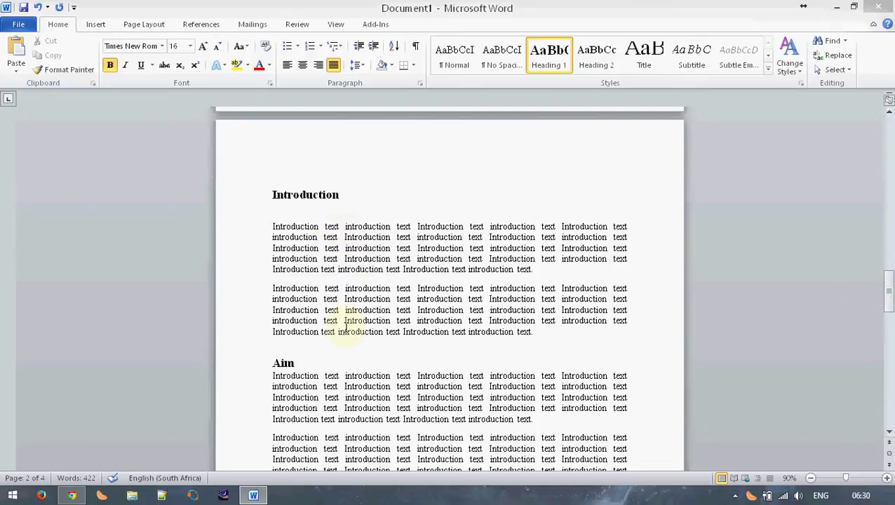
- Insert an 'Abstract' heading above Introduction with an 'abstract text' line beneath it
{"action": "left_click", "coordinate": [273, 194]}
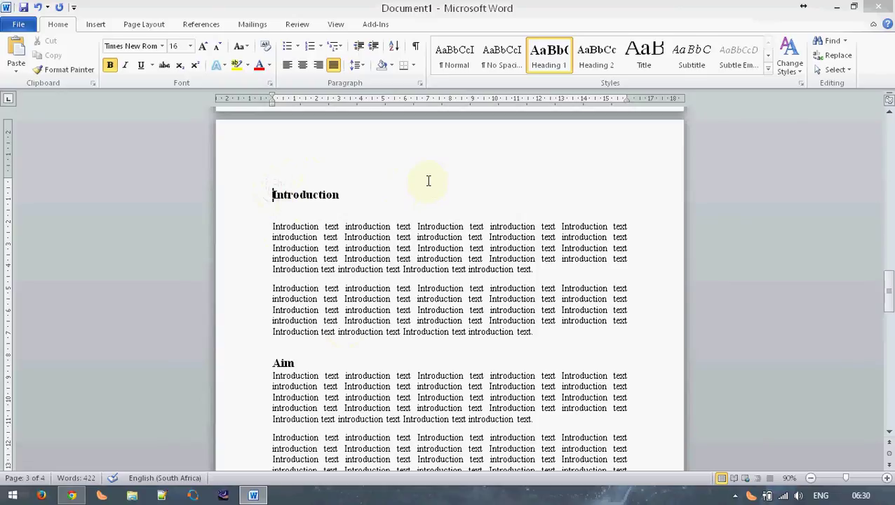
{"action": "key", "text": "Return"}
{"action": "key", "text": "Up"}
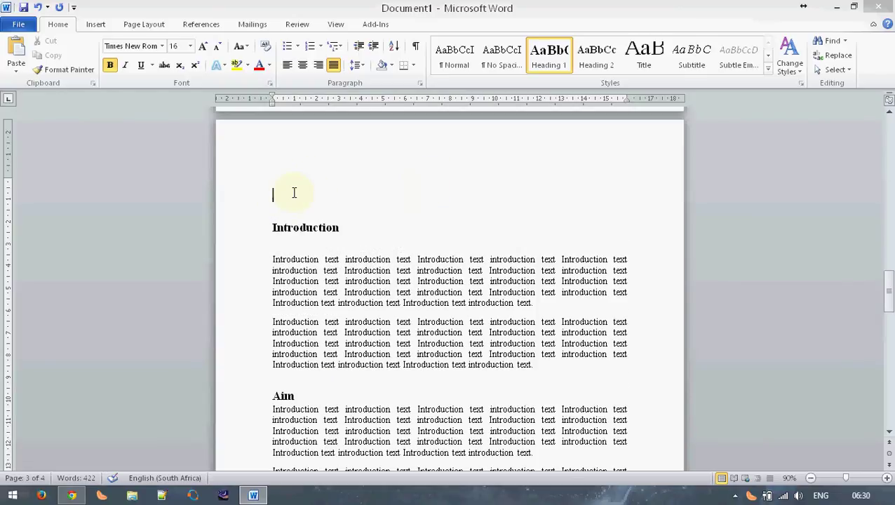
{"action": "type", "text": "Abstract"}
{"action": "key", "text": "Return"}
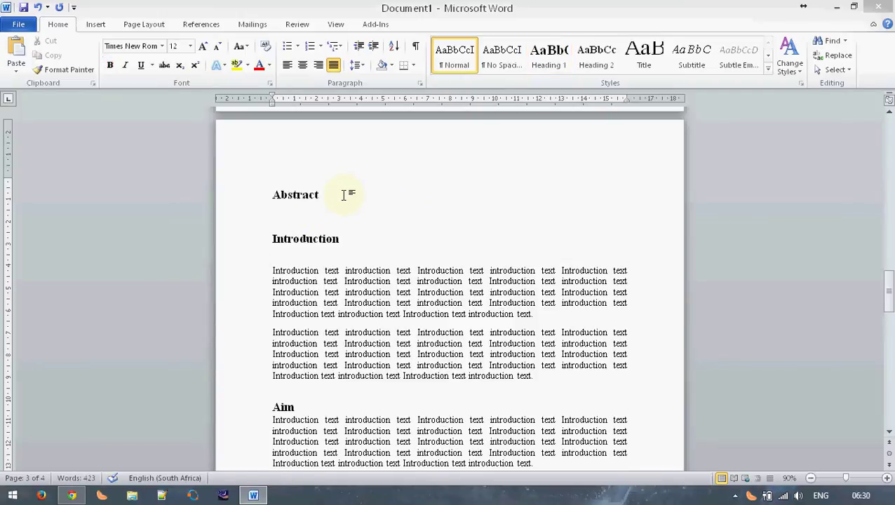
{"action": "type", "text": "abstract text"}
{"action": "key", "text": "Return"}
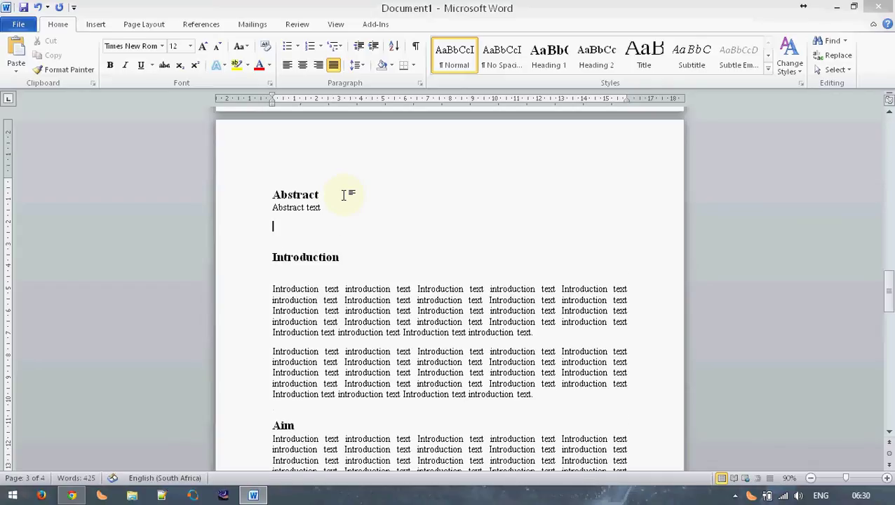
- Duplicate the abstract text line and extend the first line with 'ab'
{"action": "key", "text": "shift+Left"}
{"action": "key", "text": "ctrl+shift+Left"}
{"action": "key", "text": "ctrl+shift+Left"}
{"action": "type", "text": "Abstract text"}
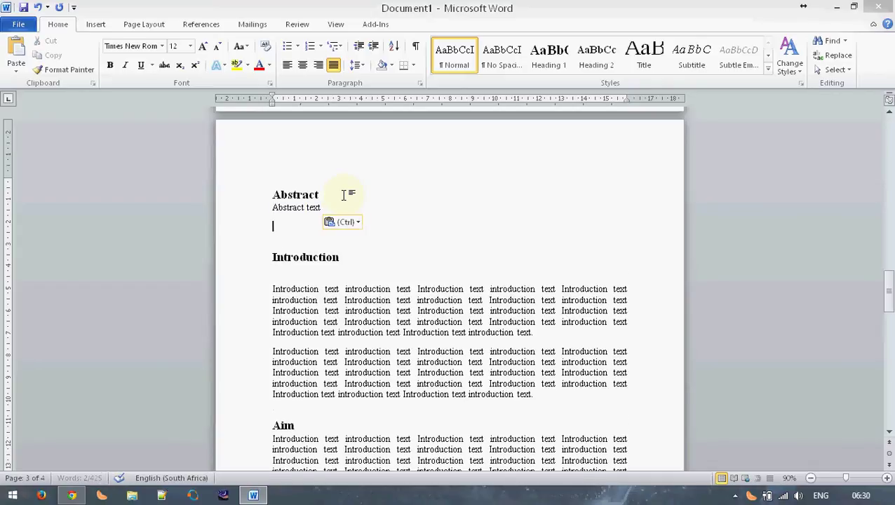
{"action": "type", "text": "Abstract text"}
{"action": "key", "text": "Left"}
{"action": "key", "text": "Up"}
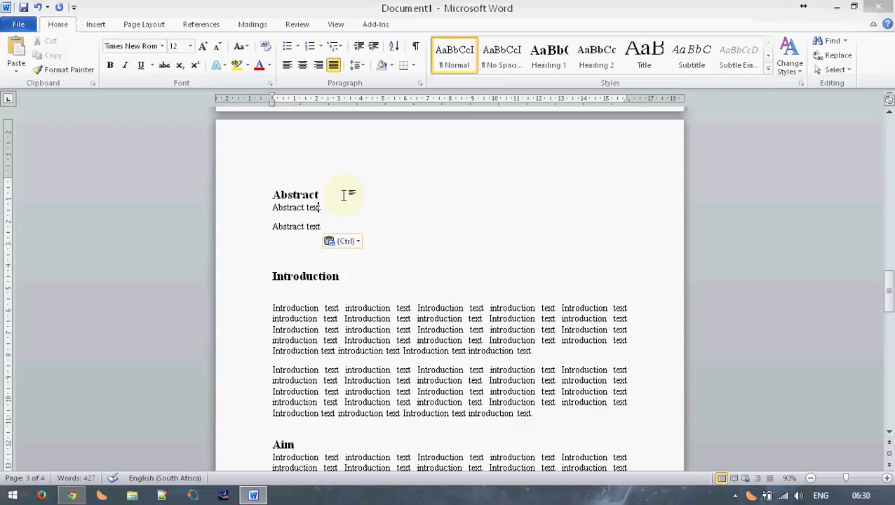
{"action": "type", "text": "ab"}
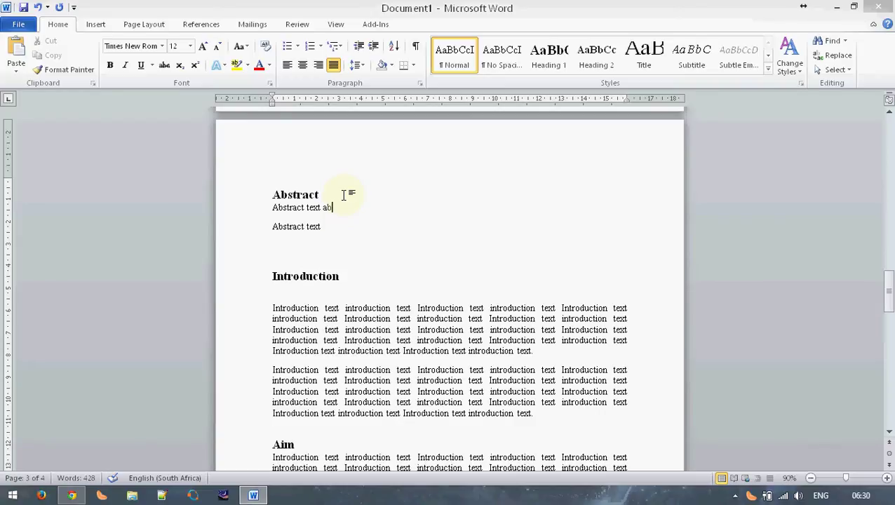
- Paste 'Abstract text ab' repeatedly into a four-line paragraph and delete the leftover line
{"action": "key", "text": "ctrl+shift+Left"}
{"action": "key", "text": "ctrl+shift+Left"}
{"action": "key", "text": "ctrl+shift+Left"}
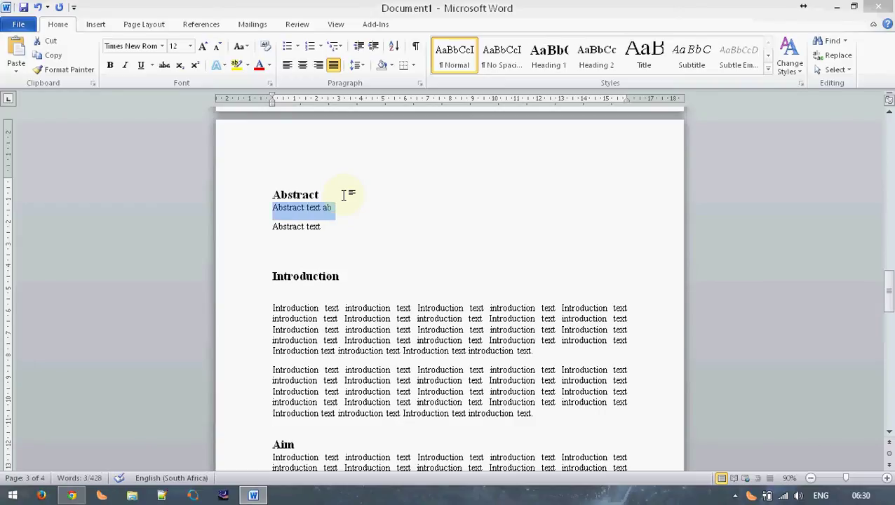
{"action": "left_click", "coordinate": [274, 205]}
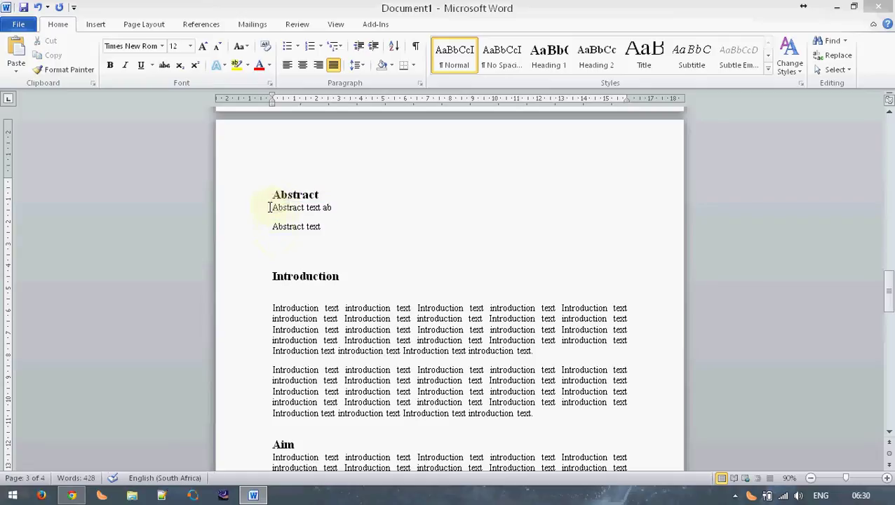
{"action": "left_click_drag", "start_coordinate": [269, 208], "coordinate": [340, 208]}
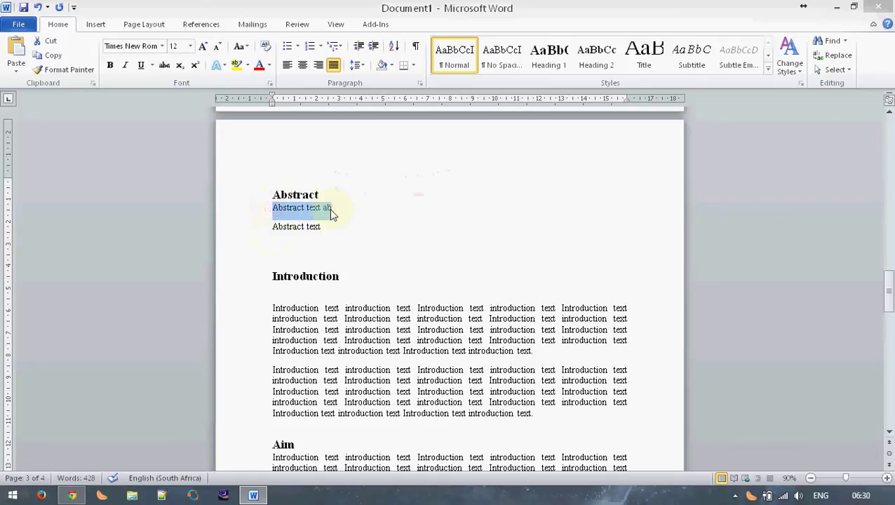
{"action": "key", "text": "ctrl+c"}
{"action": "key", "text": "ctrl+v"}
{"action": "key", "text": "ctrl+v"}
{"action": "key", "text": "ctrl+v"}
{"action": "key", "text": "ctrl+v"}
{"action": "key", "text": "ctrl+v"}
{"action": "key", "text": "ctrl+v"}
{"action": "key", "text": "ctrl+v"}
{"action": "key", "text": "ctrl+v"}
{"action": "key", "text": "ctrl+v"}
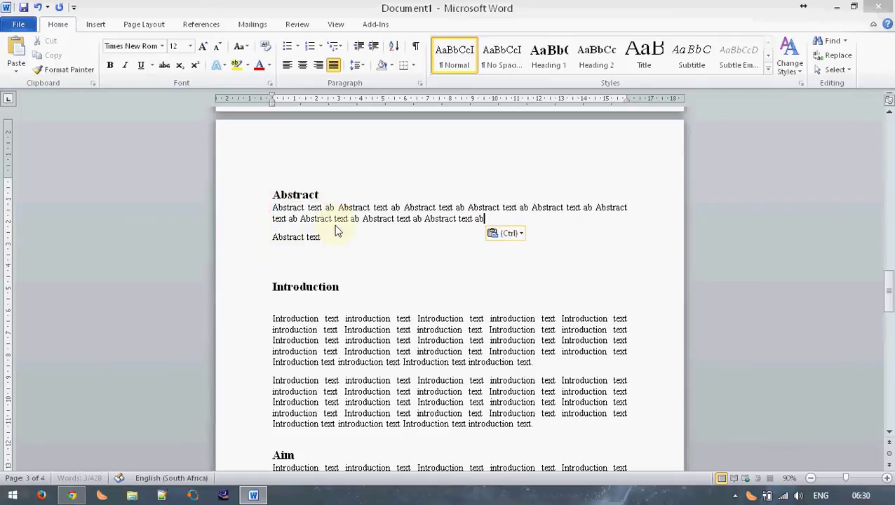
{"action": "key", "text": "ctrl+v"}
{"action": "key", "text": "ctrl+v"}
{"action": "key", "text": "ctrl+v"}
{"action": "key", "text": "ctrl+v"}
{"action": "key", "text": "ctrl+v"}
{"action": "key", "text": "ctrl+v"}
{"action": "key", "text": "ctrl+v"}
{"action": "key", "text": "ctrl+v"}
{"action": "key", "text": "ctrl+v"}
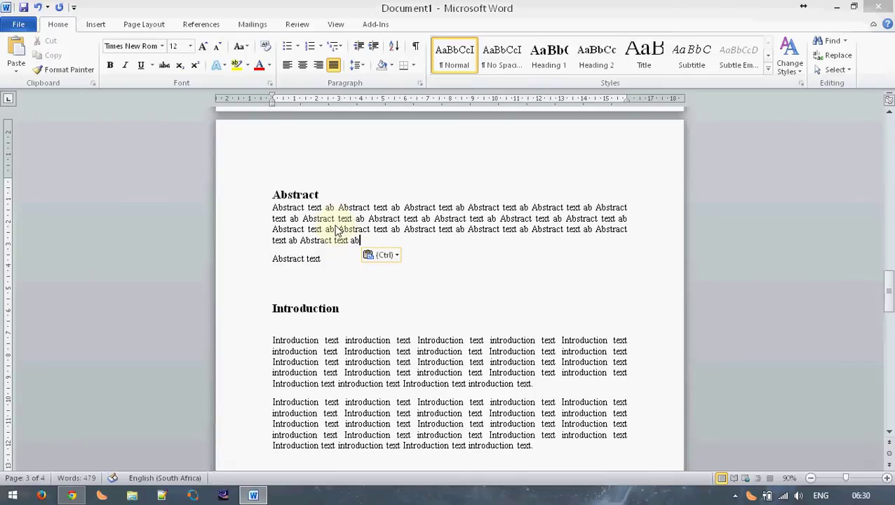
{"action": "key", "text": "ctrl+v"}
{"action": "left_click_drag", "start_coordinate": [330, 257], "coordinate": [165, 254]}
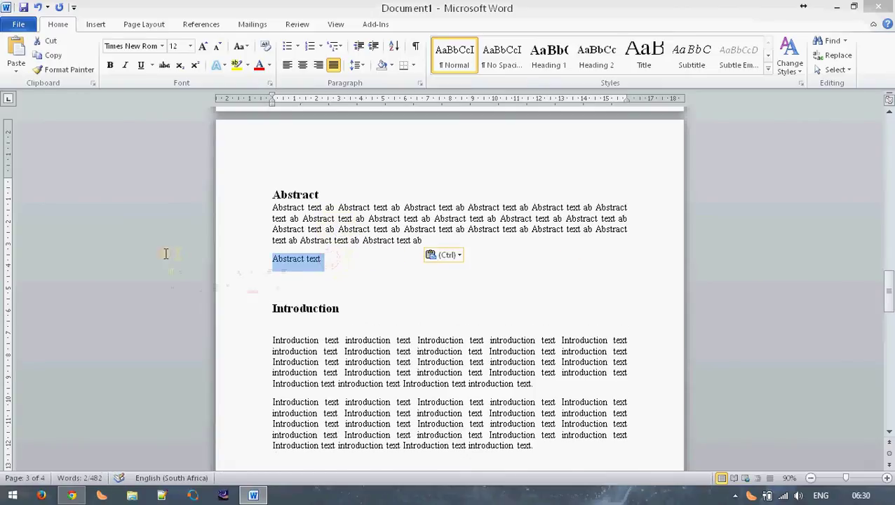
{"action": "key", "text": "BackSpace"}
{"action": "key", "text": "BackSpace"}
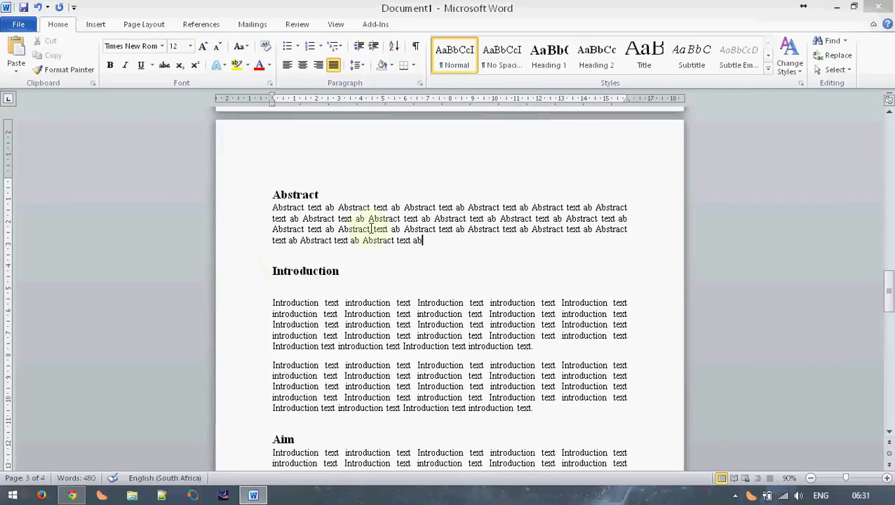
- Add the note 'Write an abstract last' below the abstract paragraph
{"action": "key", "text": "Return"}
{"action": "type", "text": "Write a"}
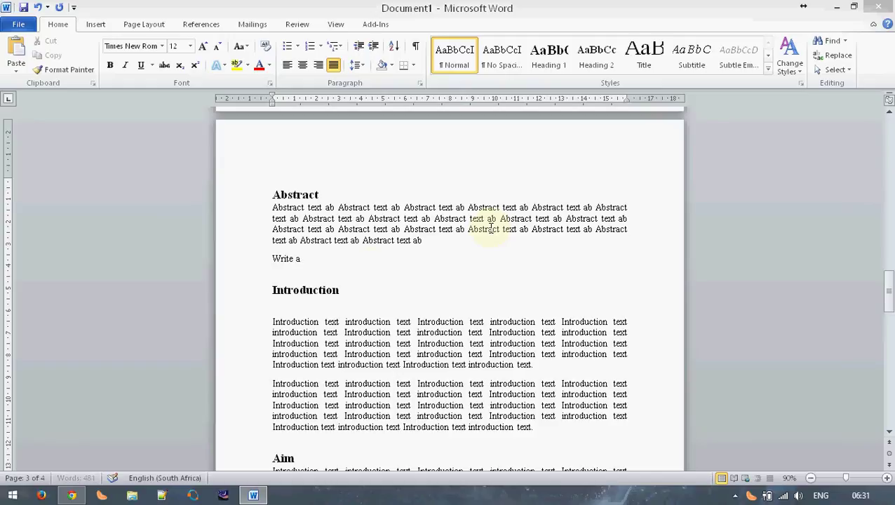
{"action": "type", "text": "n abstract last"}
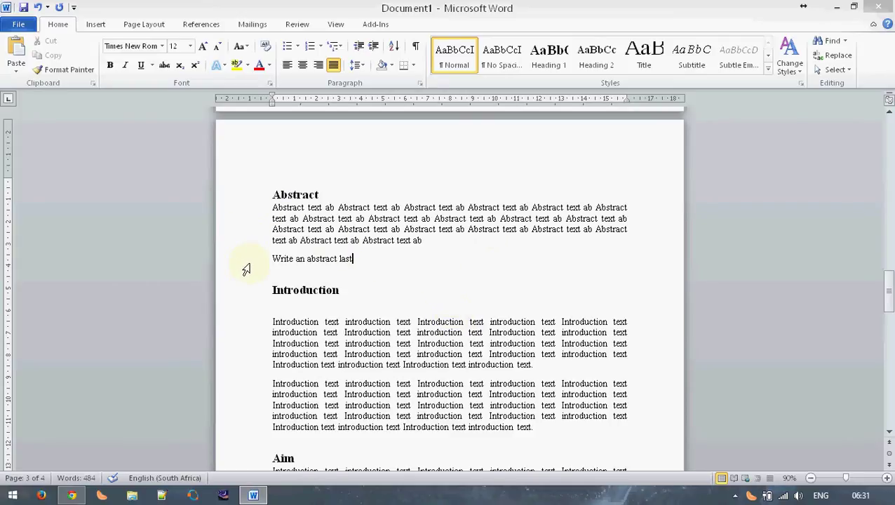
{"action": "scroll", "coordinate": [245, 270], "scroll_direction": "down", "scroll_amount": 3}
{"action": "scroll", "coordinate": [245, 267], "scroll_direction": "down", "scroll_amount": 3}
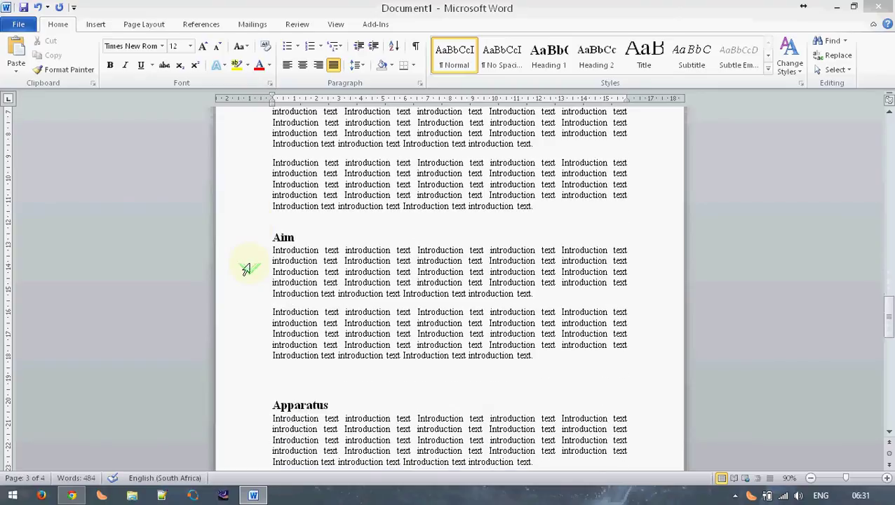
{"action": "scroll", "coordinate": [247, 253], "scroll_direction": "down", "scroll_amount": 1}
{"action": "left_click", "coordinate": [252, 229]}
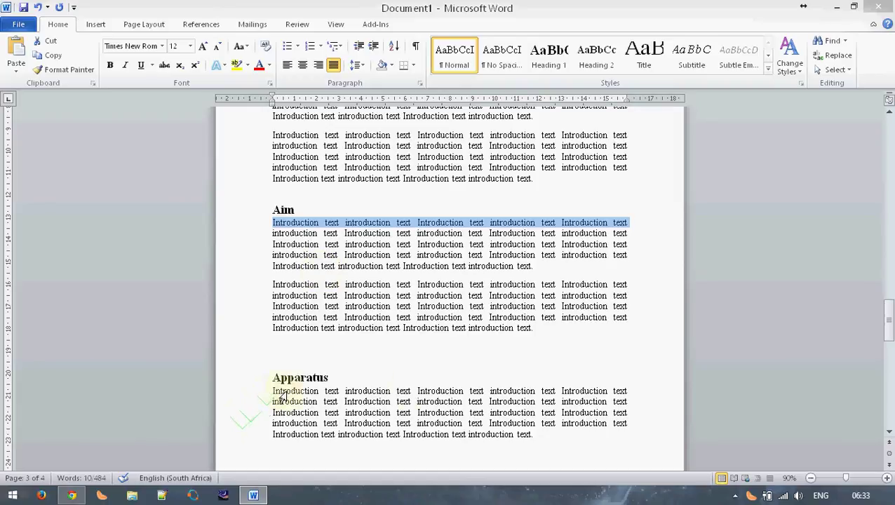
{"action": "left_click", "coordinate": [457, 434]}
{"action": "scroll", "coordinate": [457, 435], "scroll_direction": "down", "scroll_amount": 4}
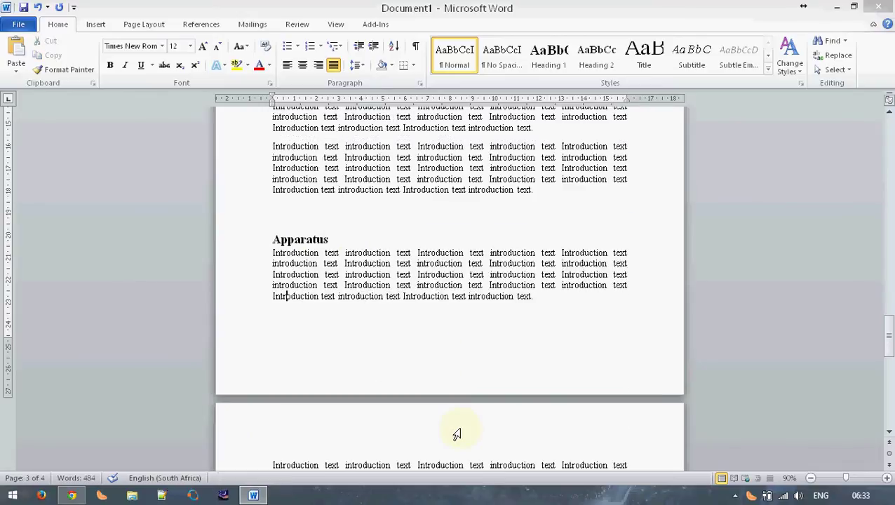
{"action": "scroll", "coordinate": [394, 264], "scroll_direction": "down", "scroll_amount": 3}
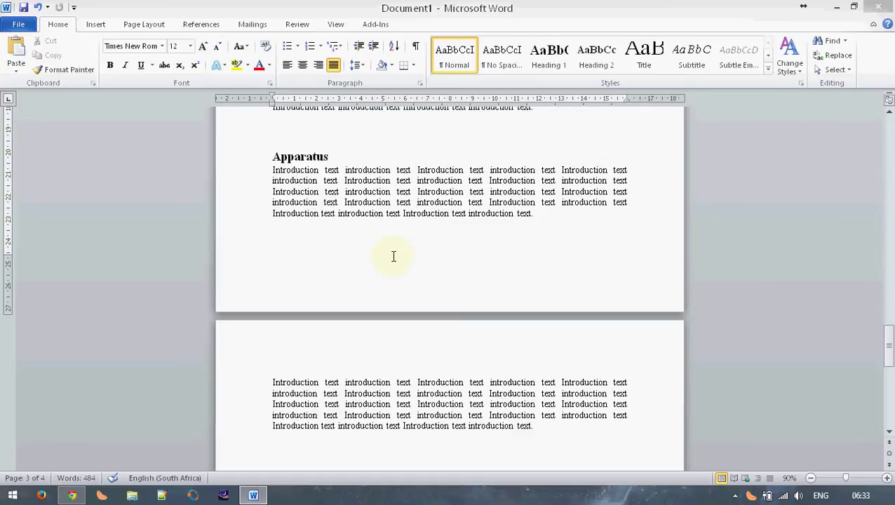
{"action": "scroll", "coordinate": [394, 256], "scroll_direction": "down", "scroll_amount": 9}
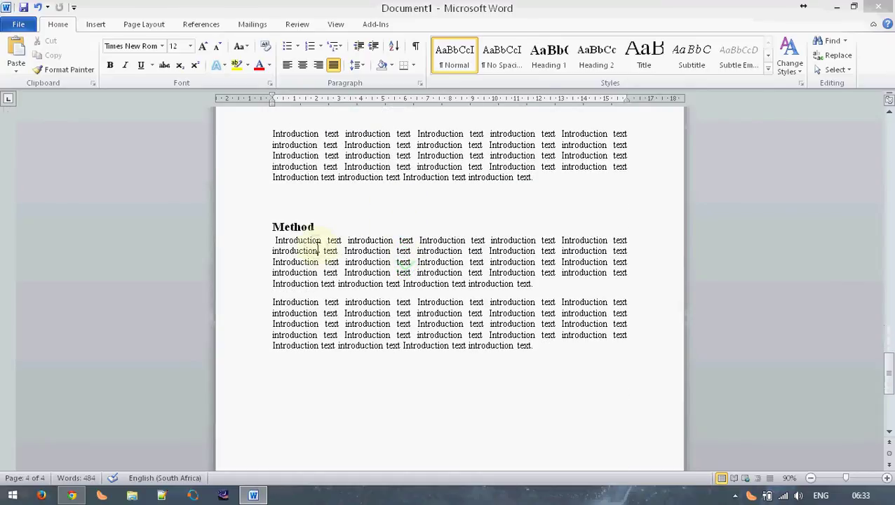
{"action": "left_click", "coordinate": [317, 250]}
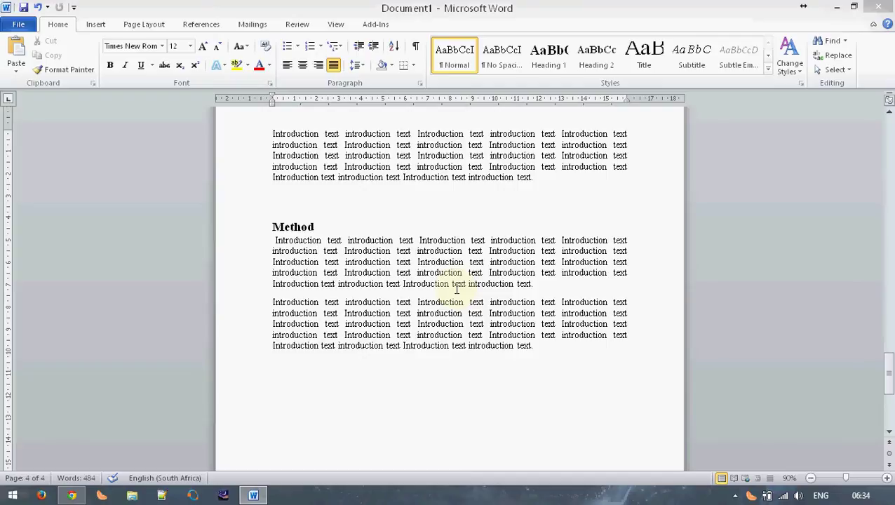
- Add a 'Design & Simulation' heading line after the Method section
{"action": "left_click", "coordinate": [617, 376]}
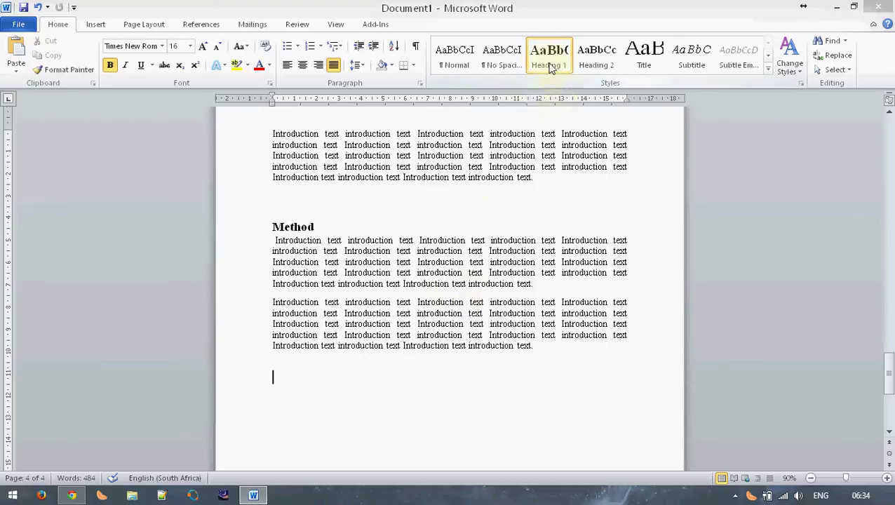
{"action": "type", "text": "Design"}
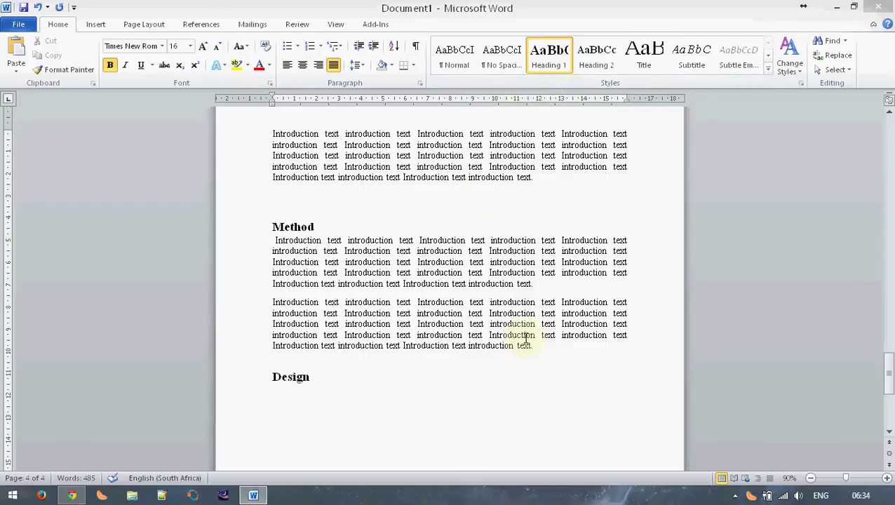
{"action": "type", "text": " & Simulation"}
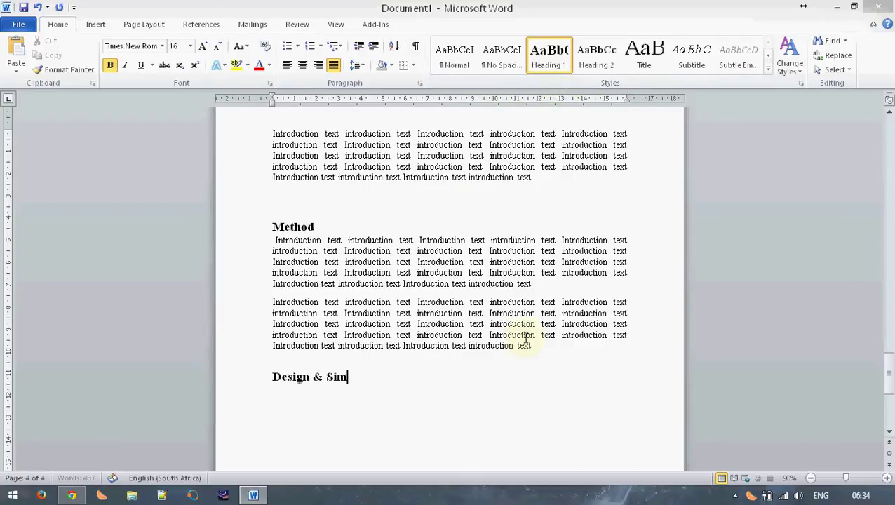
{"action": "key", "text": "Return"}
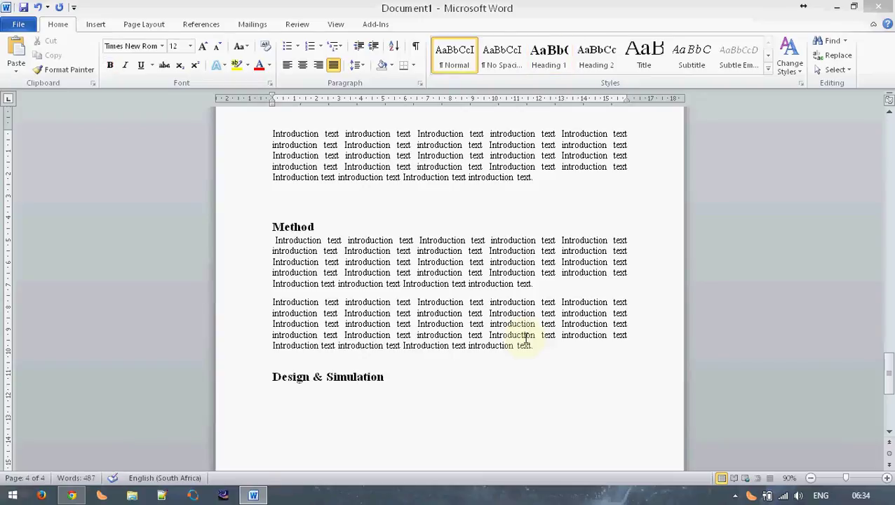
- Paste Method's two paragraphs under the Design & Simulation heading
{"action": "scroll", "coordinate": [419, 322], "scroll_direction": "down", "scroll_amount": 3}
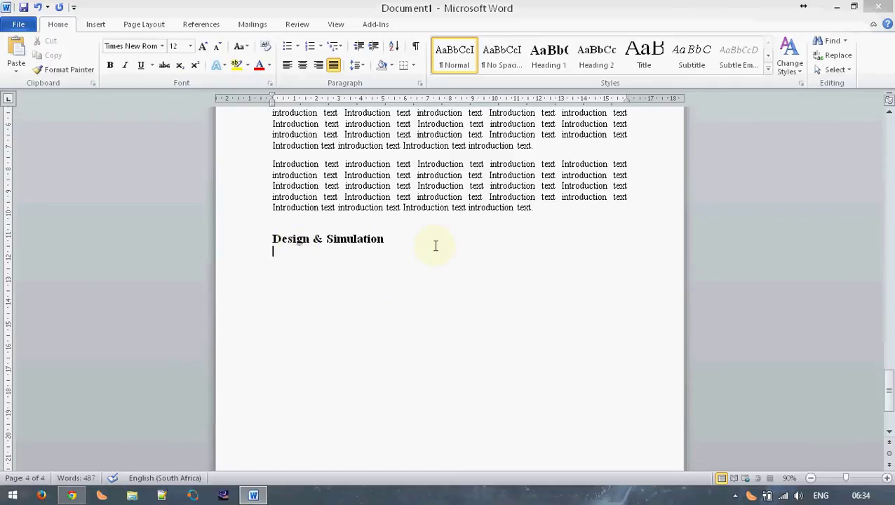
{"action": "scroll", "coordinate": [351, 231], "scroll_direction": "up", "scroll_amount": 2}
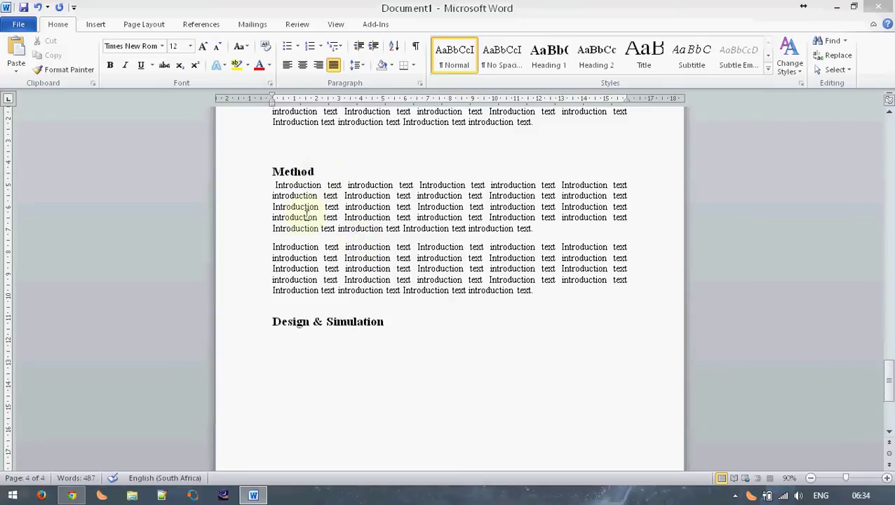
{"action": "left_click_drag", "start_coordinate": [539, 299], "coordinate": [247, 184]}
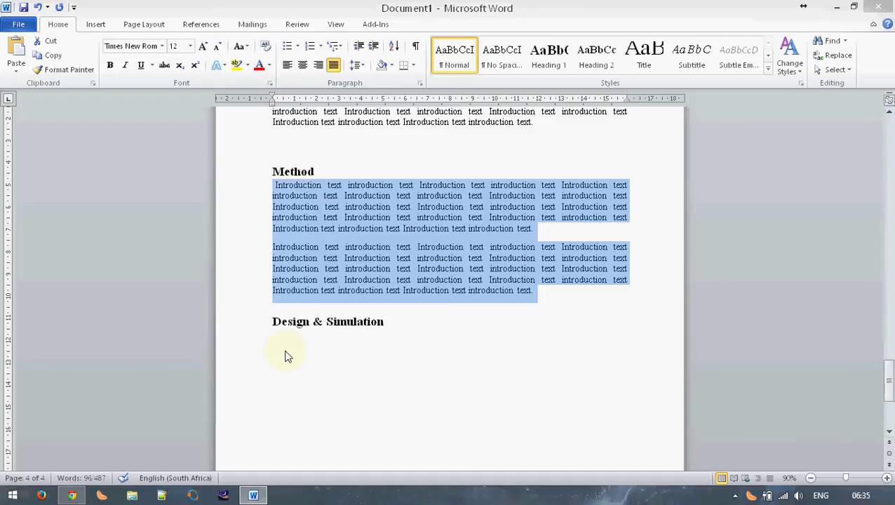
{"action": "scroll", "coordinate": [285, 355], "scroll_direction": "up", "scroll_amount": 1}
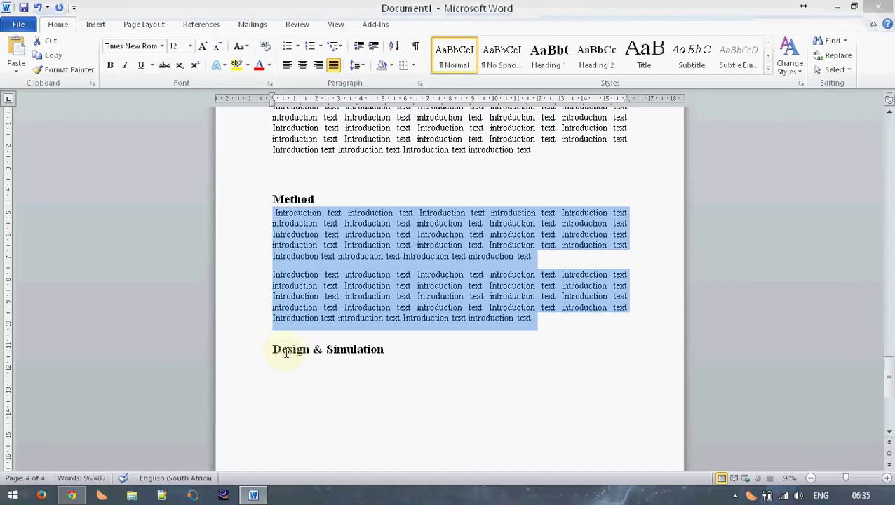
{"action": "left_click", "coordinate": [285, 372]}
{"action": "type", "text": "Introduction text introduction text Introduction text introduction text Introduction text introduction text Introduction text introduction text Introduction text introduction text Introduction text introduction text Introduction text introduction text Introduction text introduction text Introduction text introduction text Introduction text introduction text Introduction text introduction text Introduction text introduction text. Introduction text introduction text Introduction text introduction text Introduction text introduction text Introduction text introduction text Introduction text introduction text Introduction text introduction text Introduction text introduction text Introduction text introduction text Introduction text introduction text Introduction text introduction text Introduction text introduction text Introduction text introduction text."}
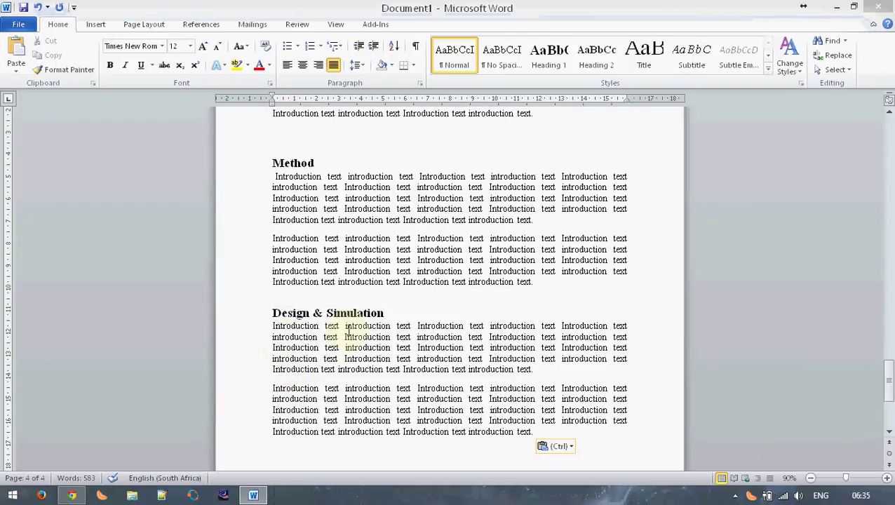
{"action": "scroll", "coordinate": [350, 330], "scroll_direction": "down", "scroll_amount": 3}
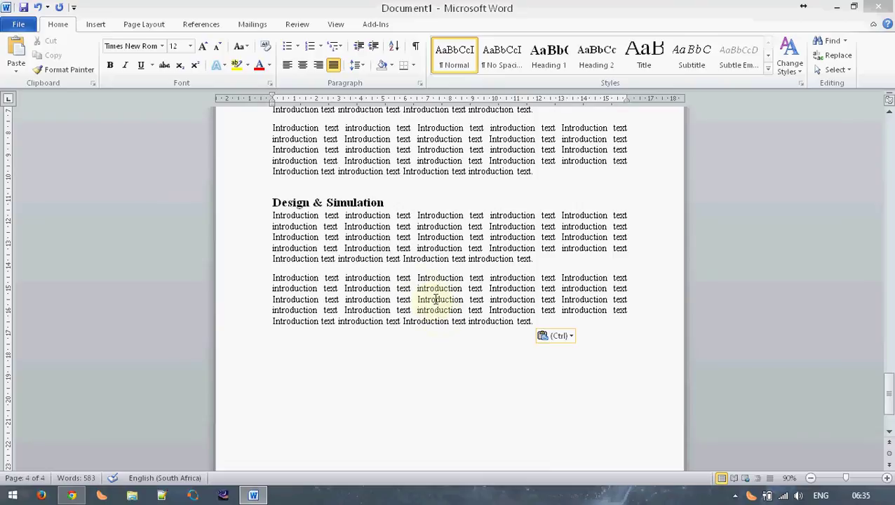
- Insert the guitar photo P1020291.JPG into the report
{"action": "left_click", "coordinate": [97, 24]}
{"action": "left_click", "coordinate": [138, 55]}
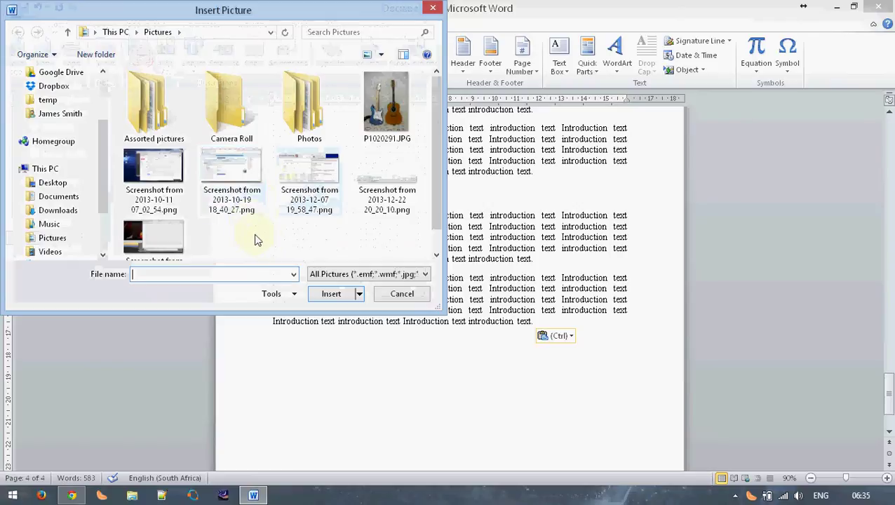
{"action": "left_click", "coordinate": [387, 105]}
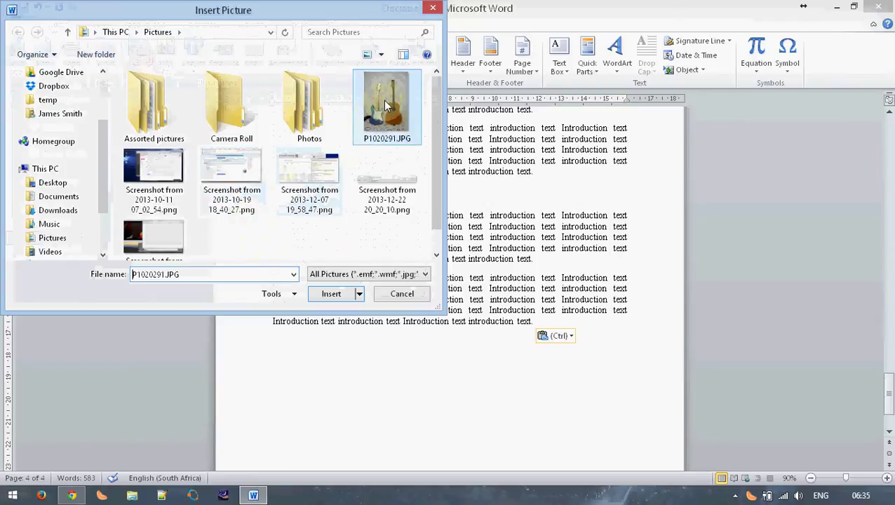
{"action": "left_click", "coordinate": [334, 294]}
- Resize the guitar photo from its corner to about 12 cm by 9 cm
{"action": "scroll", "coordinate": [467, 318], "scroll_direction": "down", "scroll_amount": 3}
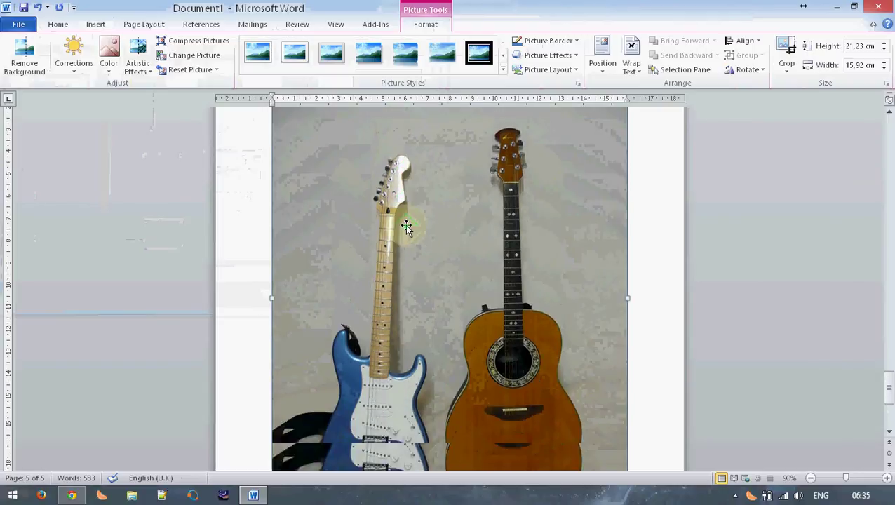
{"action": "scroll", "coordinate": [405, 228], "scroll_direction": "down", "scroll_amount": 5}
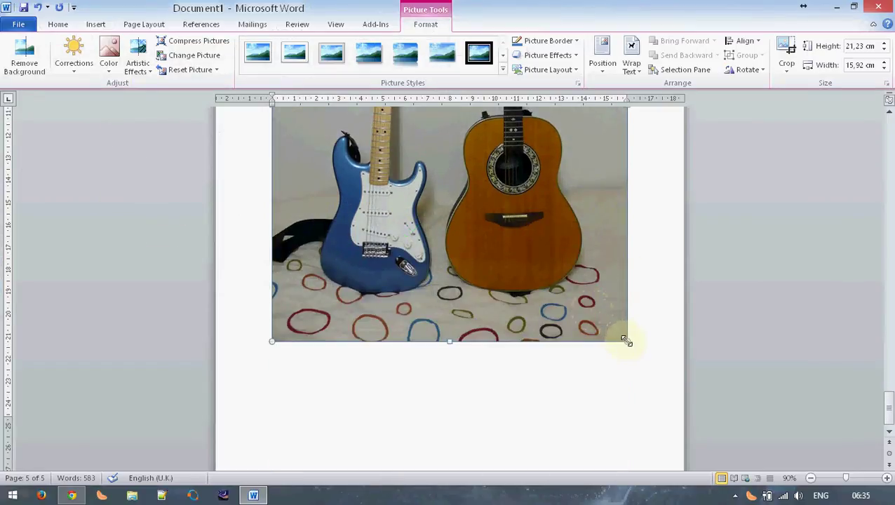
{"action": "left_click_drag", "start_coordinate": [626, 341], "coordinate": [491, 224]}
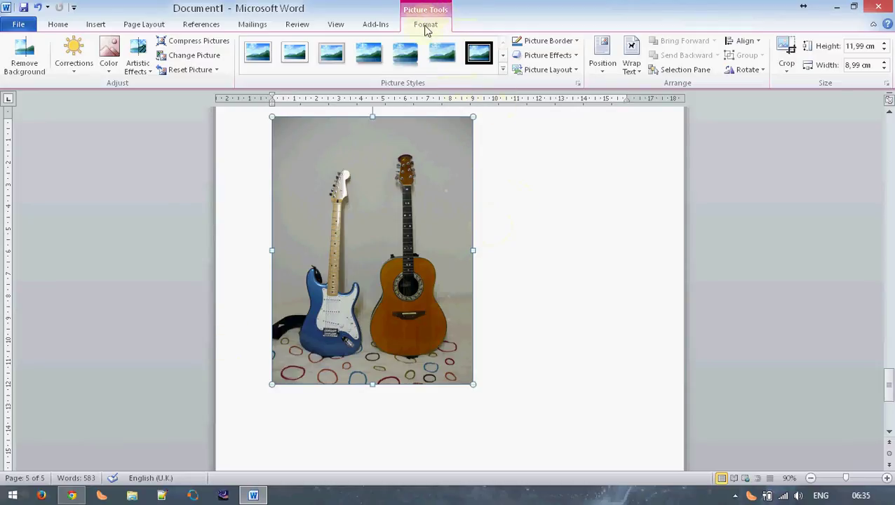
{"action": "left_click", "coordinate": [206, 28]}
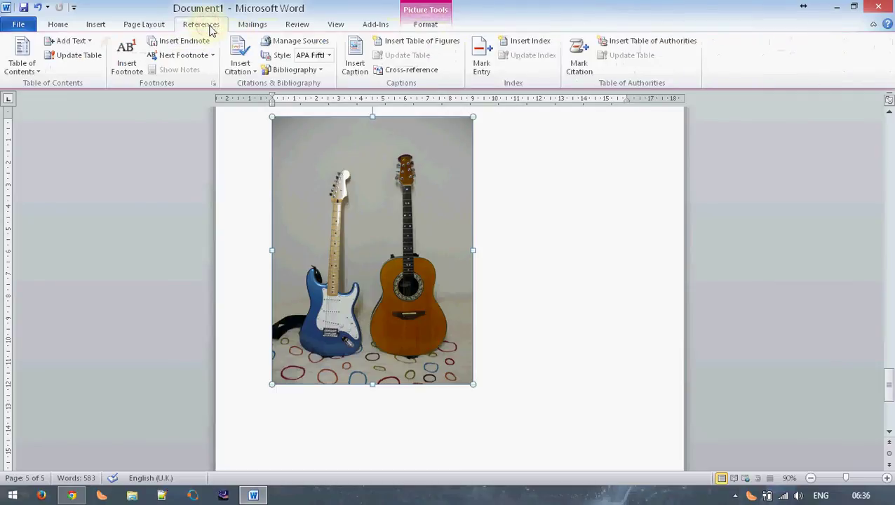
- Caption the guitar photo 'Figure 1. A diagram of two guitars.'
{"action": "left_click", "coordinate": [357, 56]}
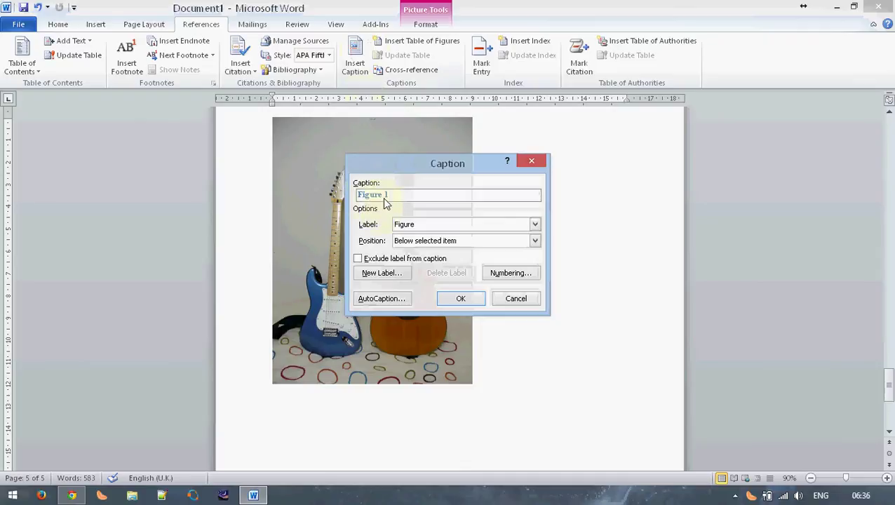
{"action": "type", "text": "."}
{"action": "type", "text": " A diagram"}
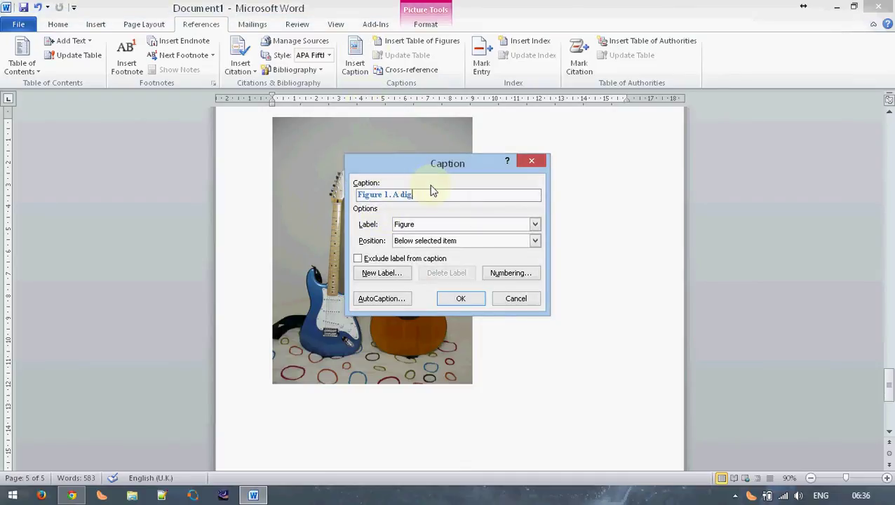
{"action": "type", "text": " of two guitars."}
{"action": "key", "text": "Return"}
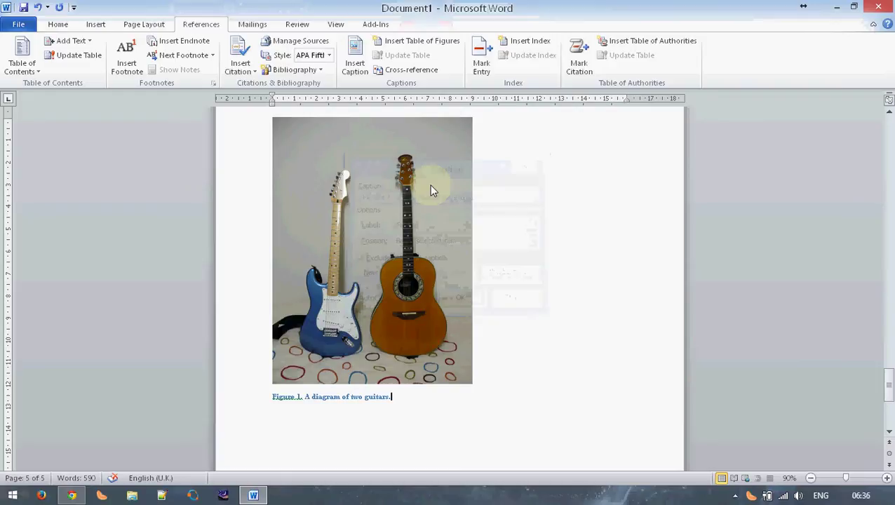
{"action": "scroll", "coordinate": [430, 191], "scroll_direction": "down", "scroll_amount": 3}
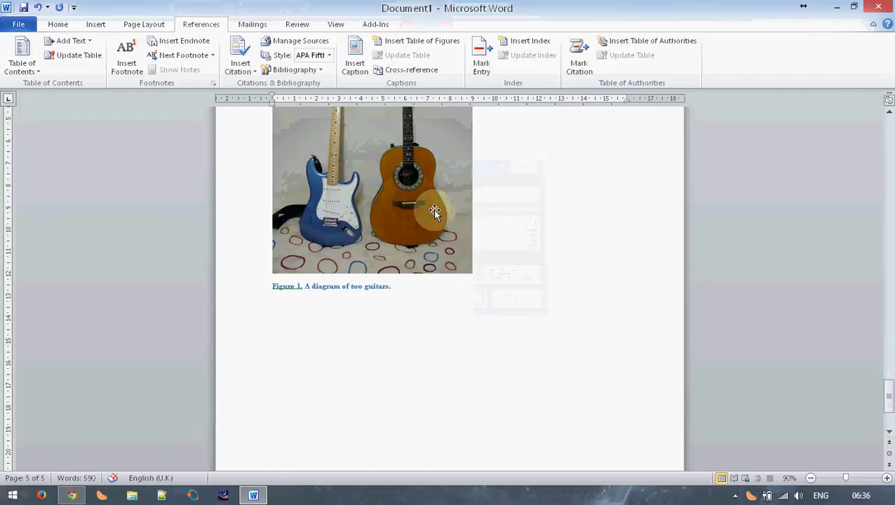
{"action": "left_click", "coordinate": [59, 24]}
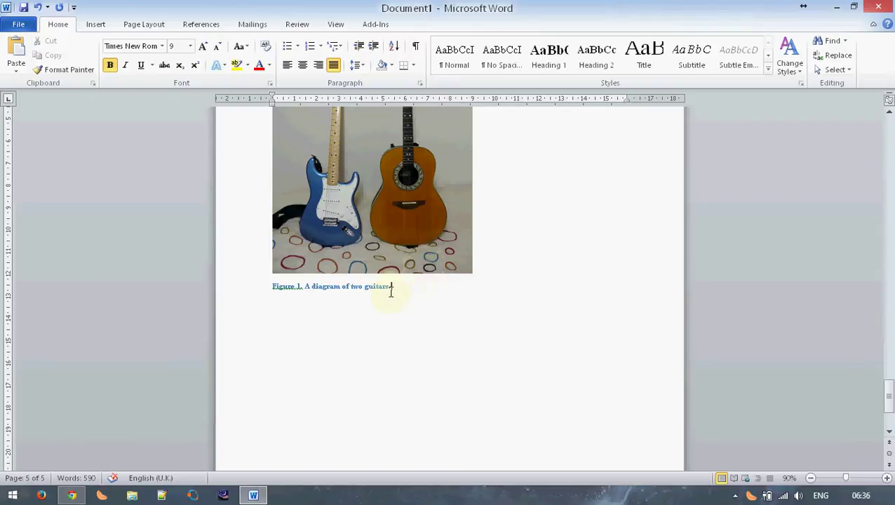
- Set the Figure 1 caption's font colour to Automatic so it appears black
{"action": "left_click_drag", "start_coordinate": [393, 286], "coordinate": [210, 280]}
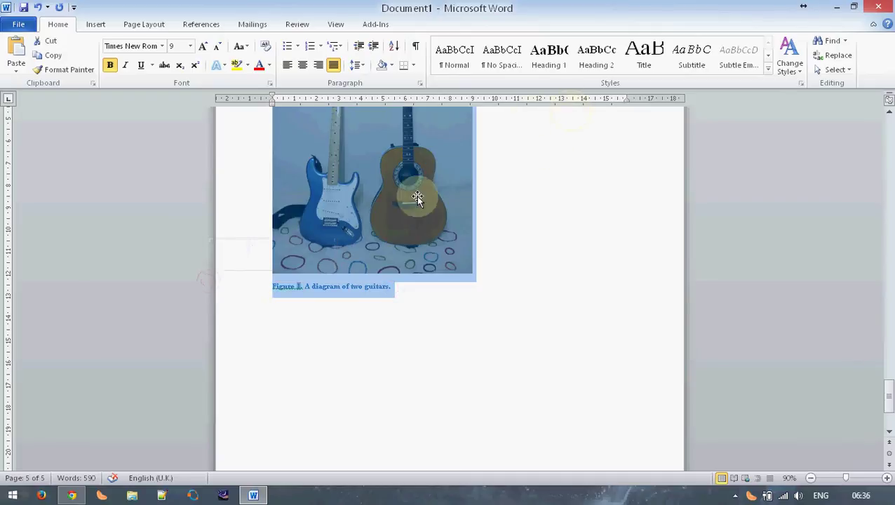
{"action": "left_click", "coordinate": [391, 288]}
{"action": "left_click_drag", "start_coordinate": [391, 288], "coordinate": [256, 288]}
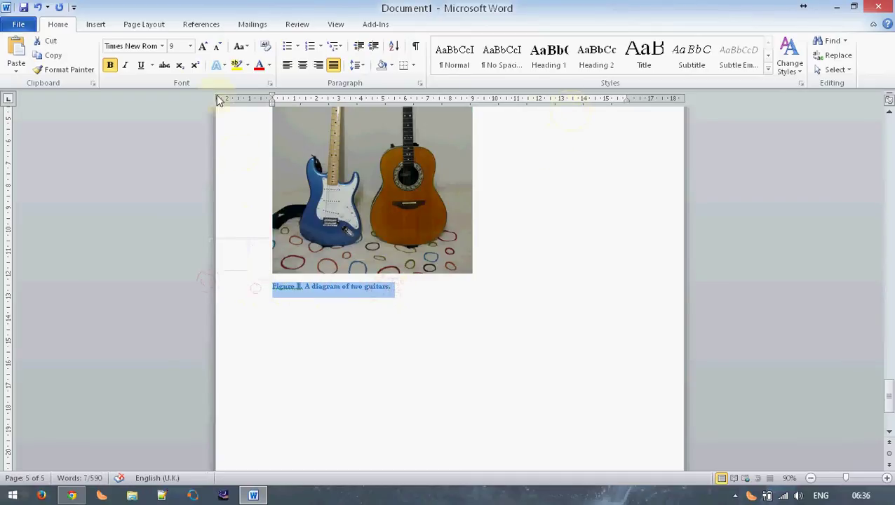
{"action": "left_click", "coordinate": [269, 65]}
{"action": "left_click", "coordinate": [267, 82]}
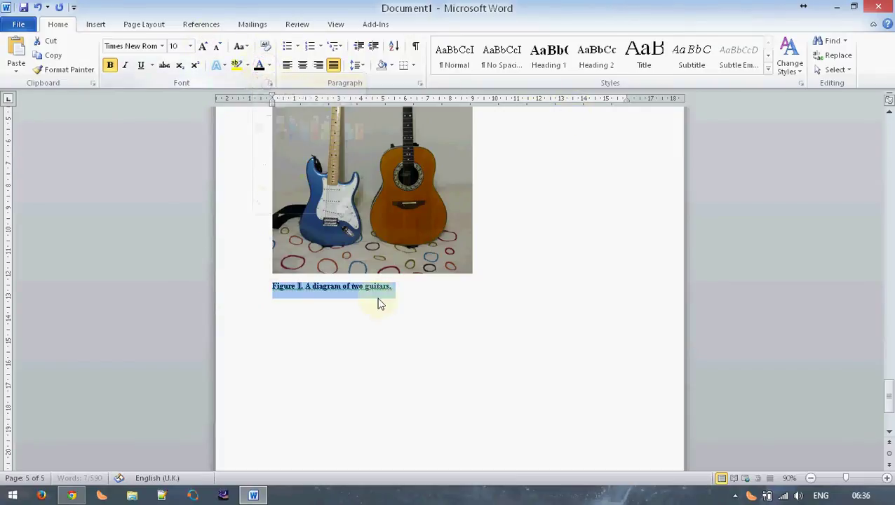
{"action": "left_click", "coordinate": [320, 302]}
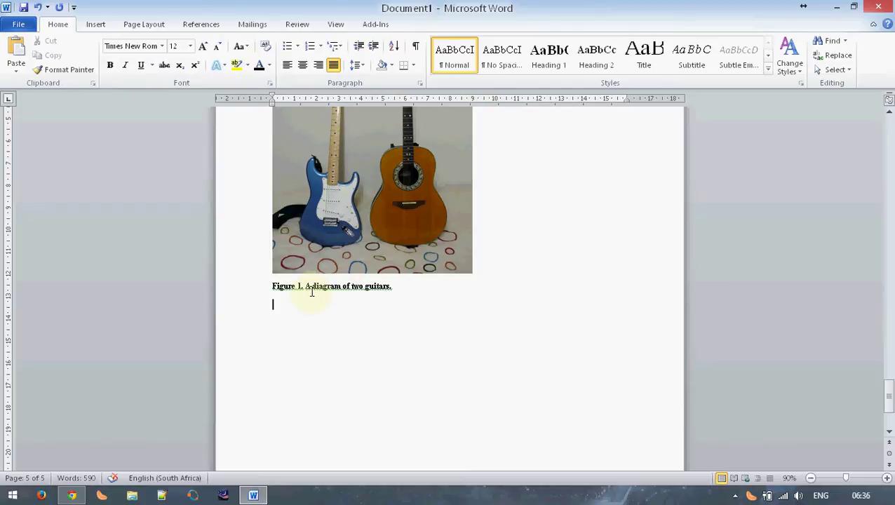
{"action": "left_click", "coordinate": [314, 288]}
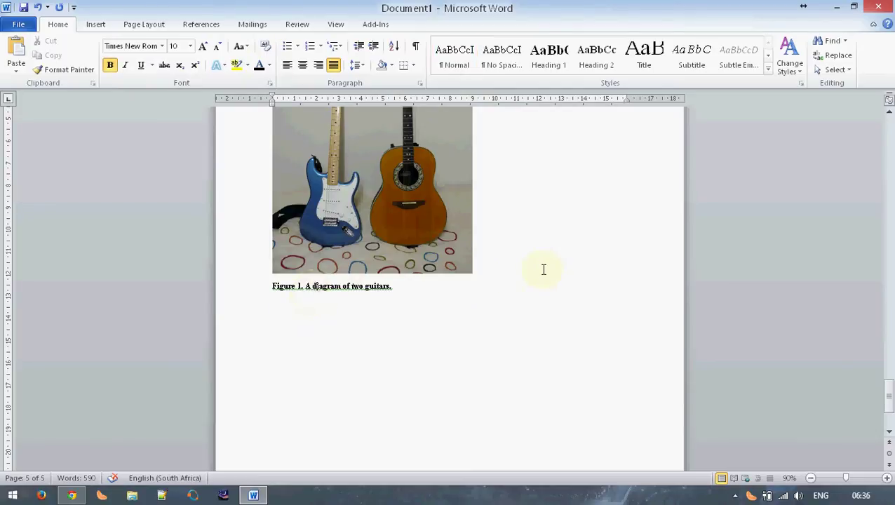
{"action": "scroll", "coordinate": [540, 268], "scroll_direction": "up", "scroll_amount": 5}
{"action": "scroll", "coordinate": [543, 268], "scroll_direction": "up", "scroll_amount": 10}
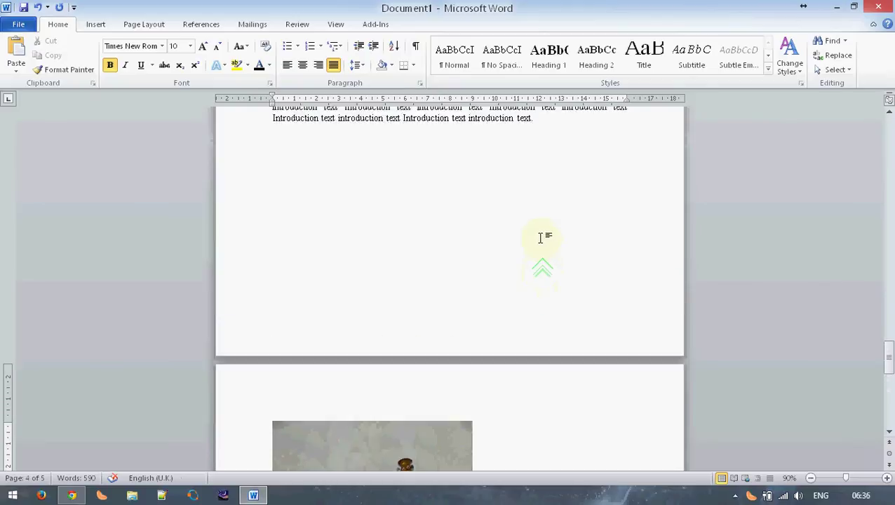
{"action": "scroll", "coordinate": [540, 237], "scroll_direction": "down", "scroll_amount": 6}
{"action": "scroll", "coordinate": [540, 238], "scroll_direction": "down", "scroll_amount": 5}
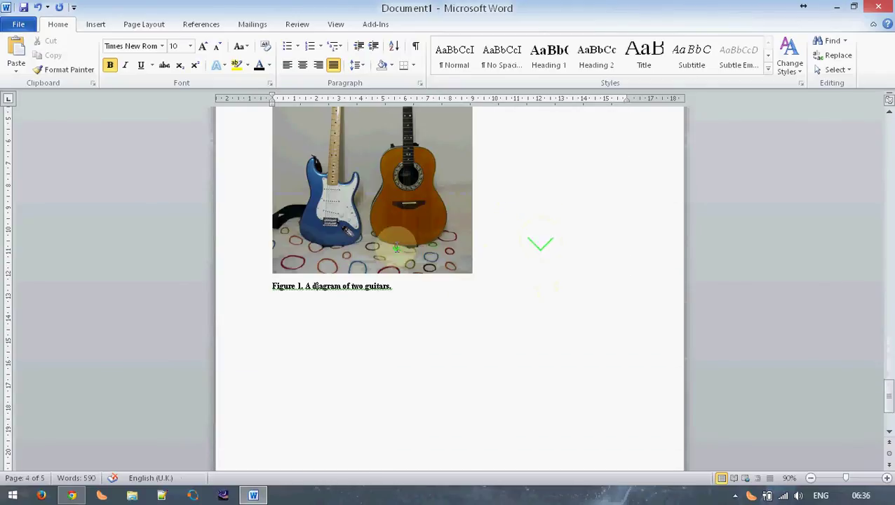
{"action": "scroll", "coordinate": [398, 247], "scroll_direction": "up", "scroll_amount": 6}
{"action": "scroll", "coordinate": [400, 247], "scroll_direction": "up", "scroll_amount": 2}
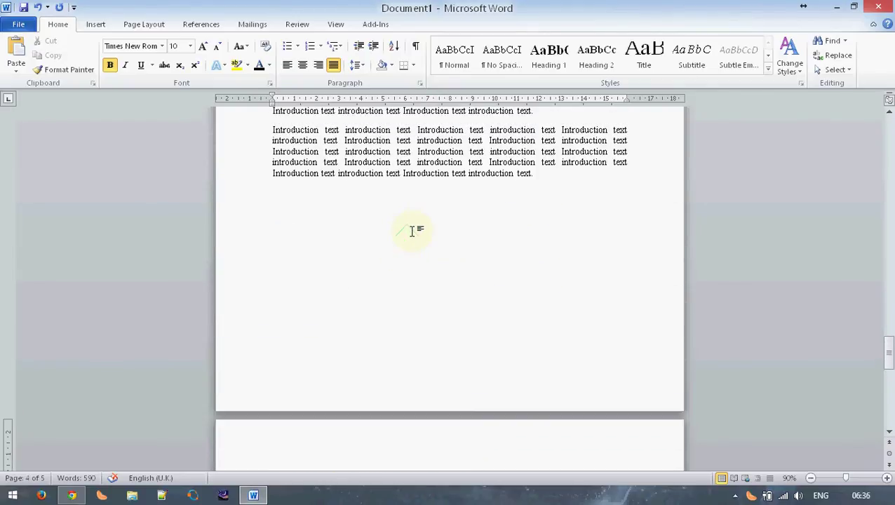
- Append 'A schematic of the principle demonstrated is shown in' to the introduction paragraph
{"action": "left_click", "coordinate": [547, 176]}
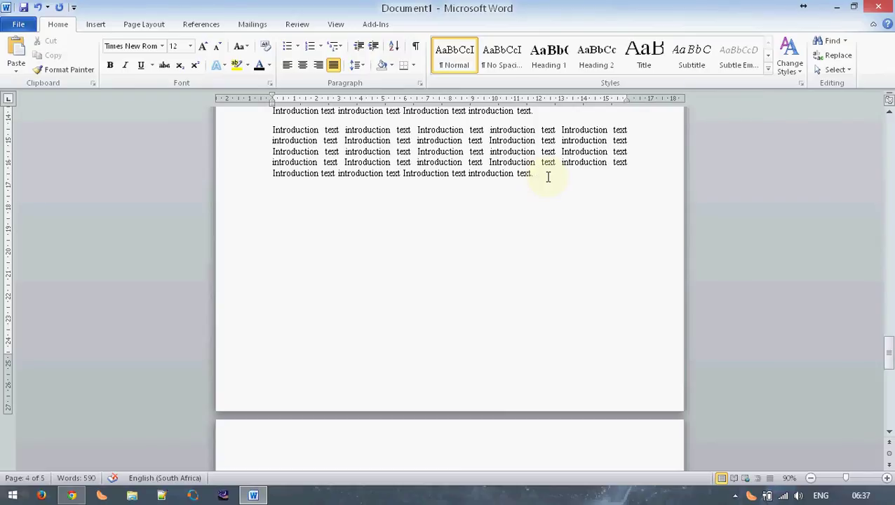
{"action": "type", "text": "A schematic of the principle"}
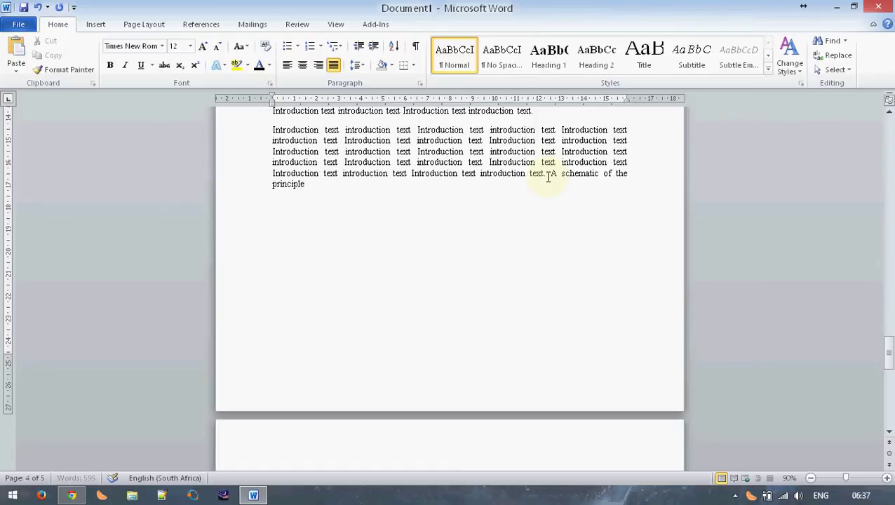
{"action": "type", "text": " demonstrated is shown in"}
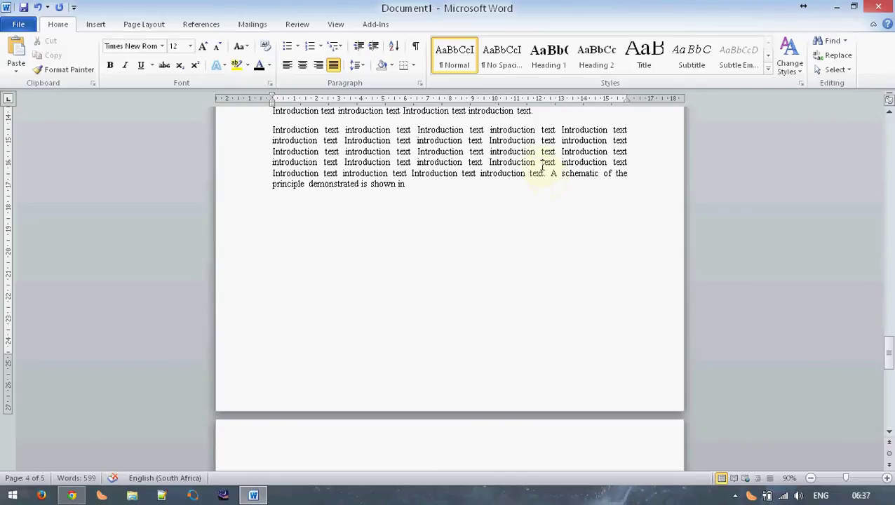
- Insert a Figure cross-reference to Figure 1 showing only label and number
{"action": "left_click", "coordinate": [199, 24]}
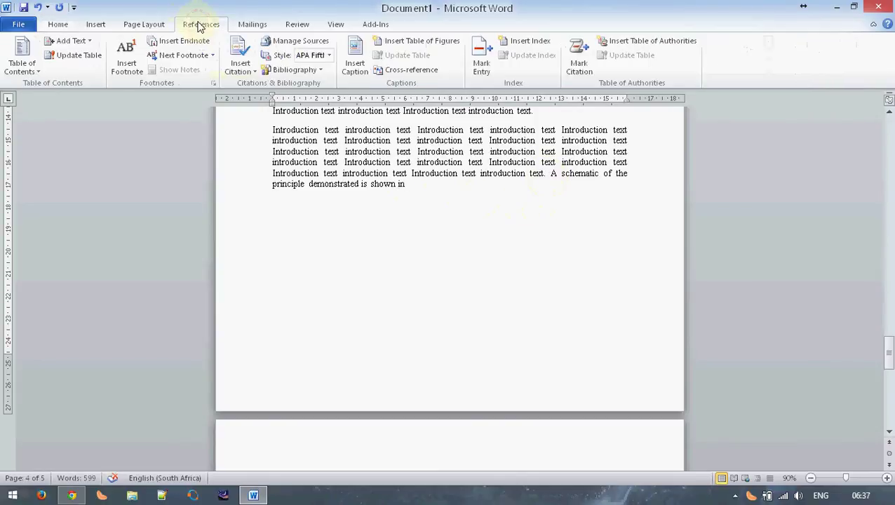
{"action": "left_click", "coordinate": [380, 70]}
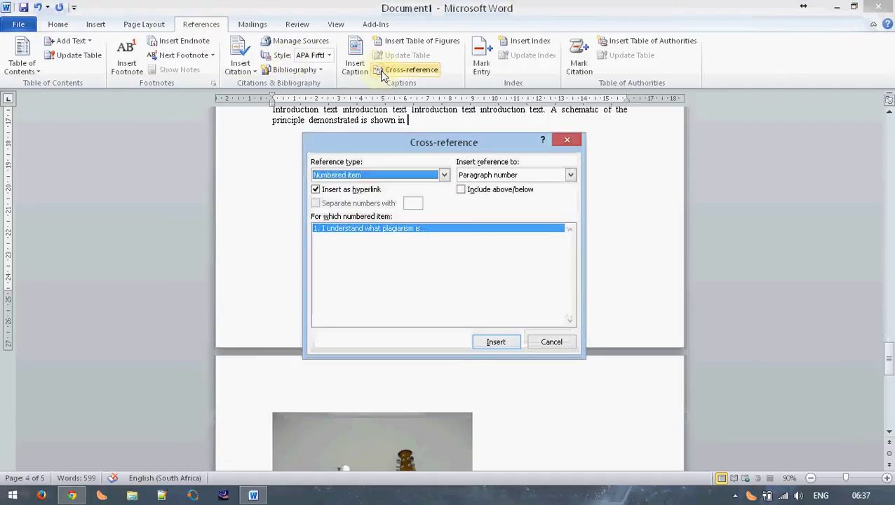
{"action": "left_click", "coordinate": [444, 175]}
{"action": "scroll", "coordinate": [343, 222], "scroll_direction": "down", "scroll_amount": 1}
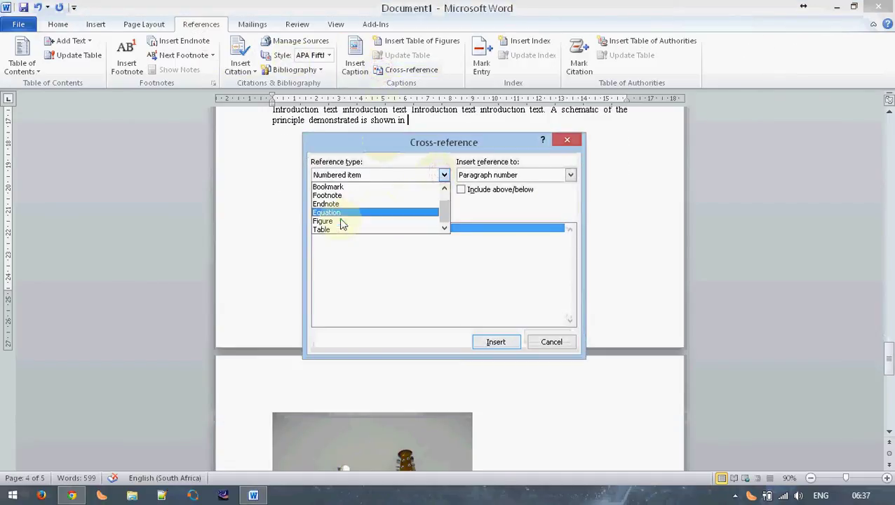
{"action": "left_click", "coordinate": [344, 221]}
{"action": "left_click", "coordinate": [512, 175]}
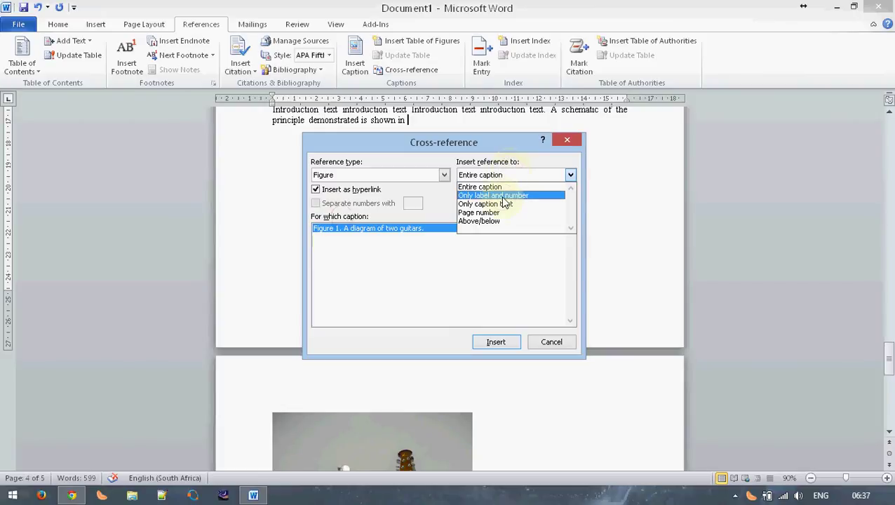
{"action": "left_click", "coordinate": [503, 198]}
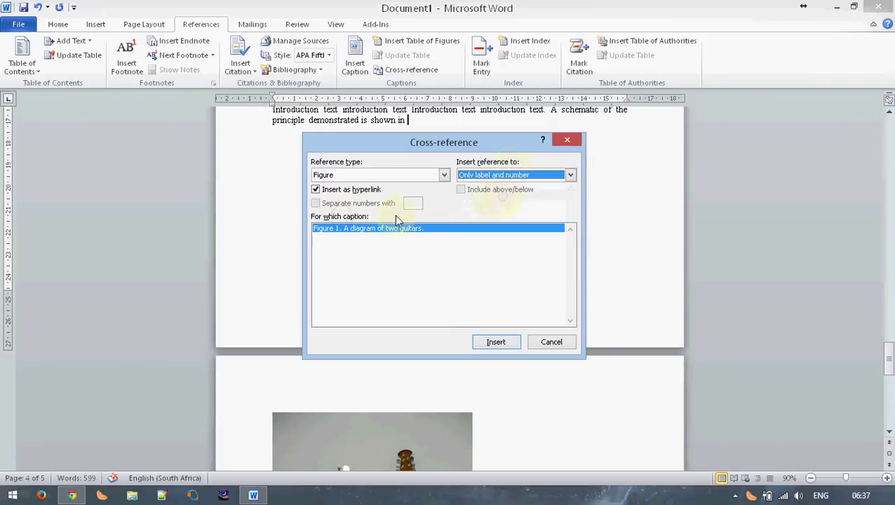
{"action": "left_click", "coordinate": [496, 343]}
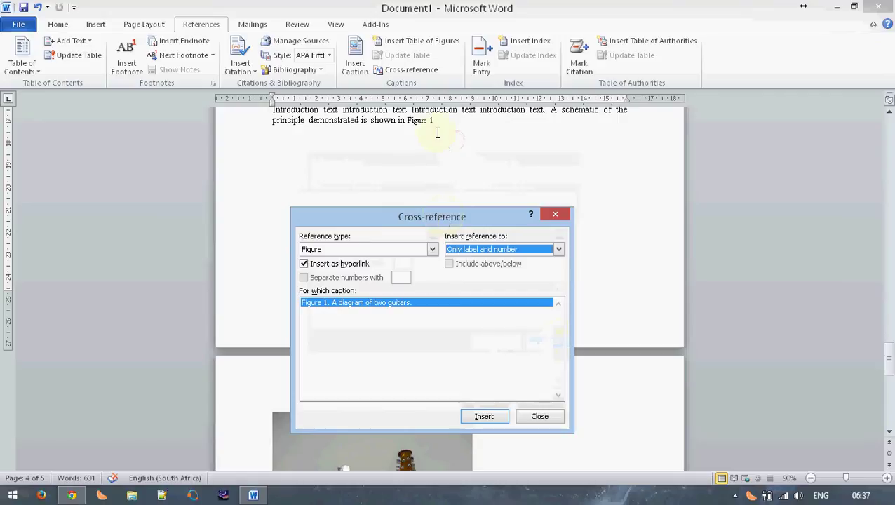
- Add a full stop after the Figure 1 reference and close the Cross-reference dialog
{"action": "left_click", "coordinate": [433, 120]}
{"action": "type", "text": "."}
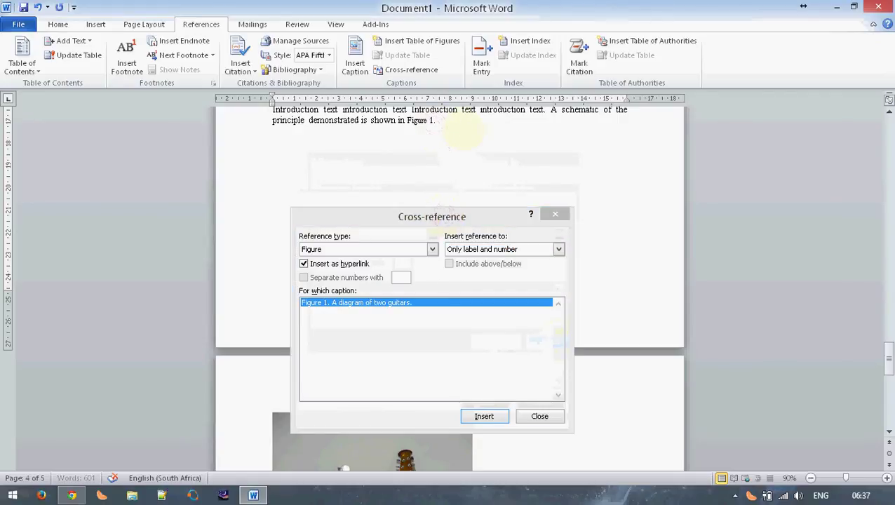
{"action": "left_click", "coordinate": [526, 426]}
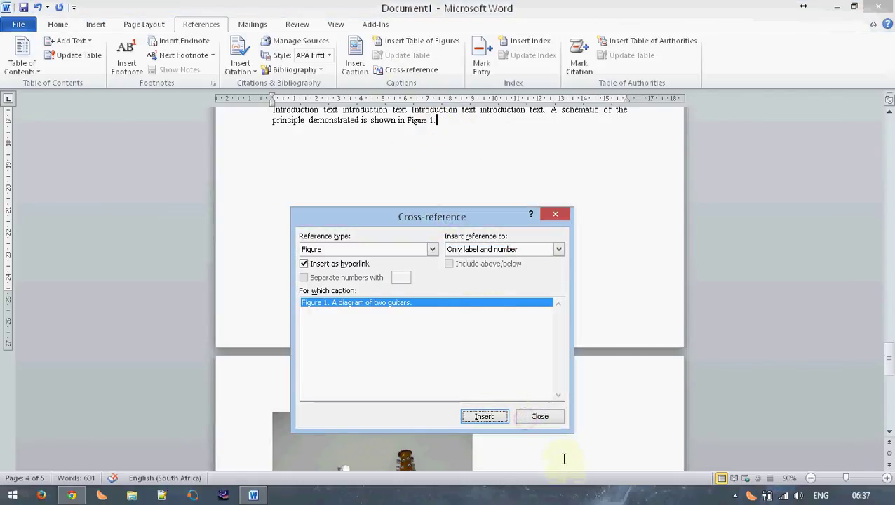
{"action": "left_click", "coordinate": [548, 417]}
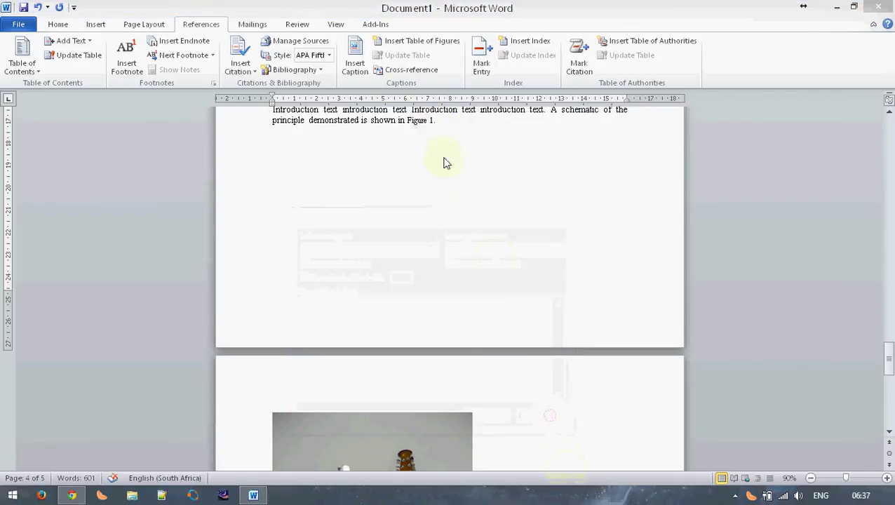
{"action": "left_click", "coordinate": [419, 120]}
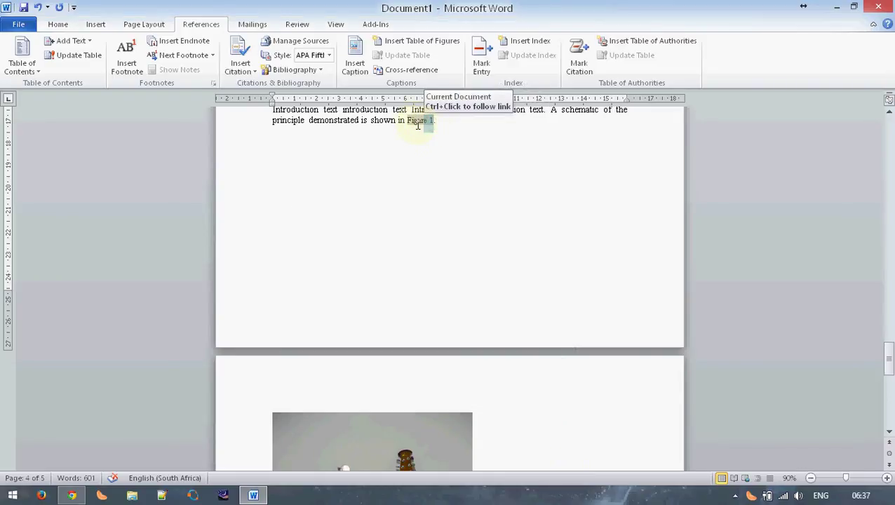
{"action": "left_click", "coordinate": [461, 128]}
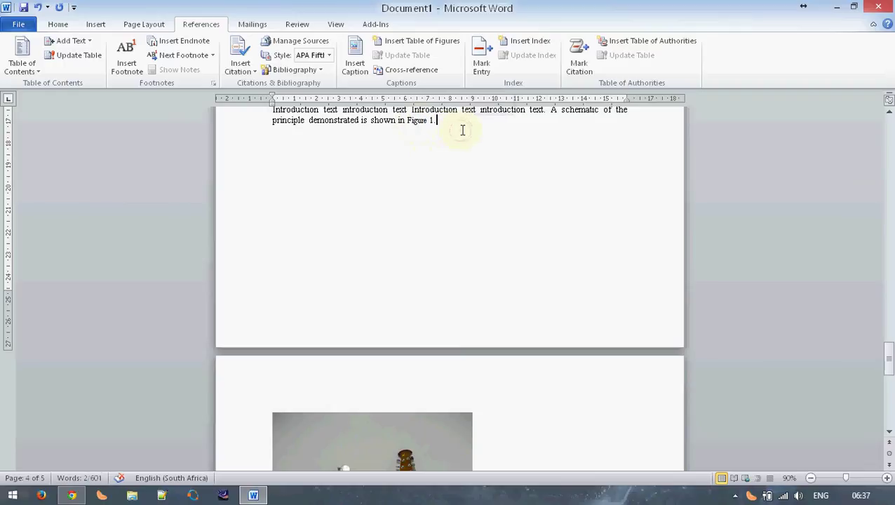
{"action": "scroll", "coordinate": [422, 199], "scroll_direction": "up", "scroll_amount": 5}
{"action": "scroll", "coordinate": [421, 199], "scroll_direction": "down", "scroll_amount": 5}
{"action": "scroll", "coordinate": [424, 204], "scroll_direction": "up", "scroll_amount": 5}
{"action": "scroll", "coordinate": [426, 225], "scroll_direction": "down", "scroll_amount": 1}
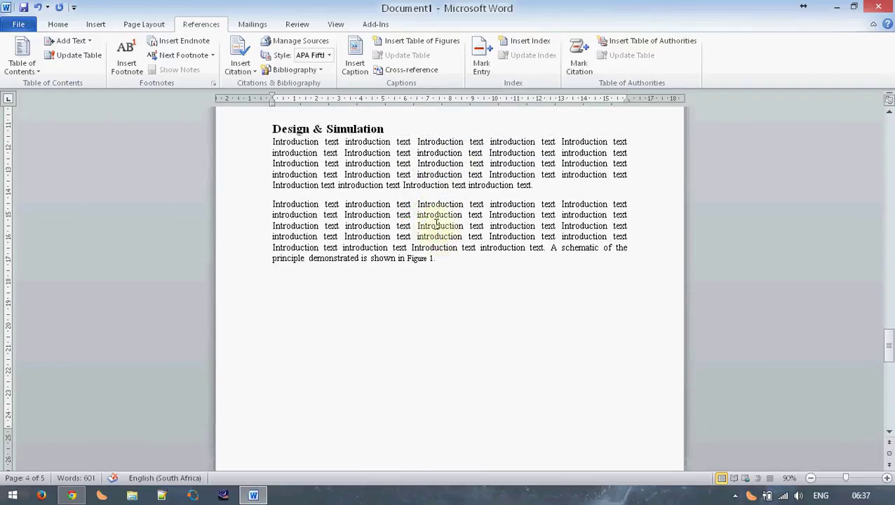
{"action": "scroll", "coordinate": [435, 214], "scroll_direction": "down", "scroll_amount": 3}
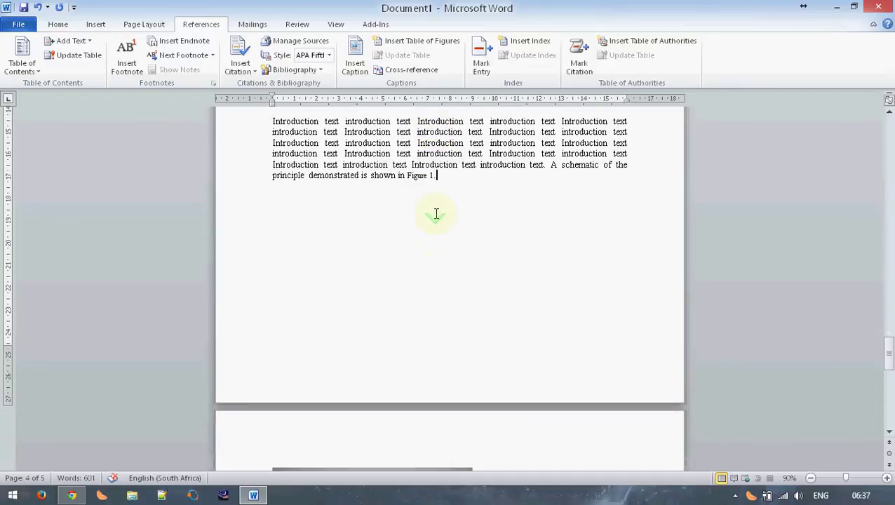
{"action": "scroll", "coordinate": [435, 213], "scroll_direction": "down", "scroll_amount": 12}
{"action": "scroll", "coordinate": [436, 213], "scroll_direction": "down", "scroll_amount": 3}
{"action": "scroll", "coordinate": [436, 214], "scroll_direction": "up", "scroll_amount": 3}
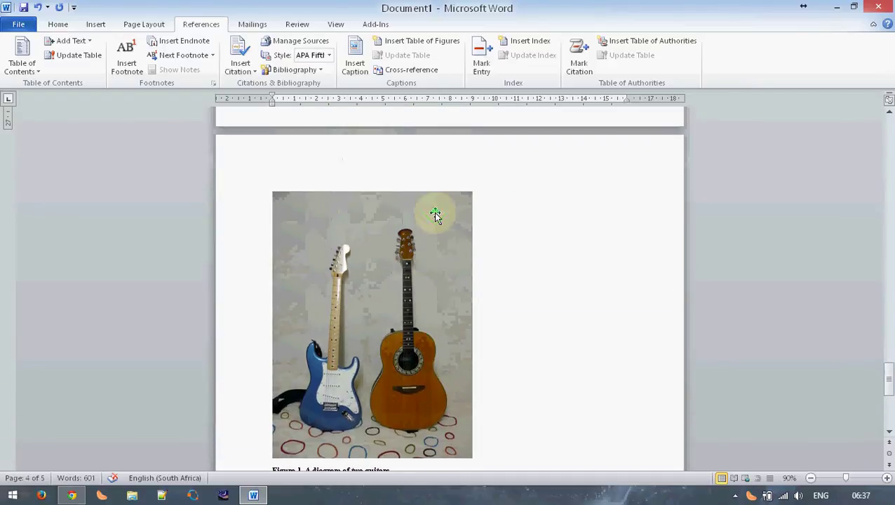
{"action": "left_click", "coordinate": [436, 211]}
{"action": "scroll", "coordinate": [427, 293], "scroll_direction": "up", "scroll_amount": 3}
{"action": "left_click", "coordinate": [450, 170]}
{"action": "scroll", "coordinate": [458, 250], "scroll_direction": "down", "scroll_amount": 7}
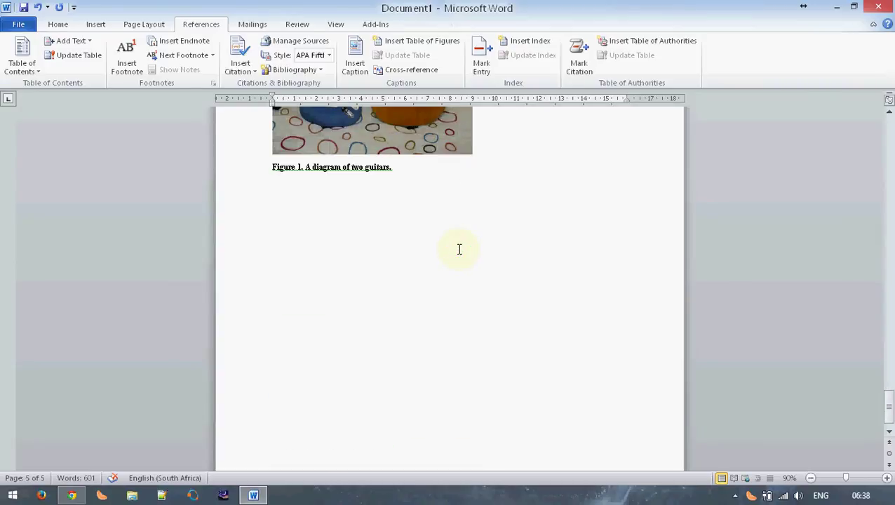
{"action": "scroll", "coordinate": [460, 249], "scroll_direction": "up", "scroll_amount": 12}
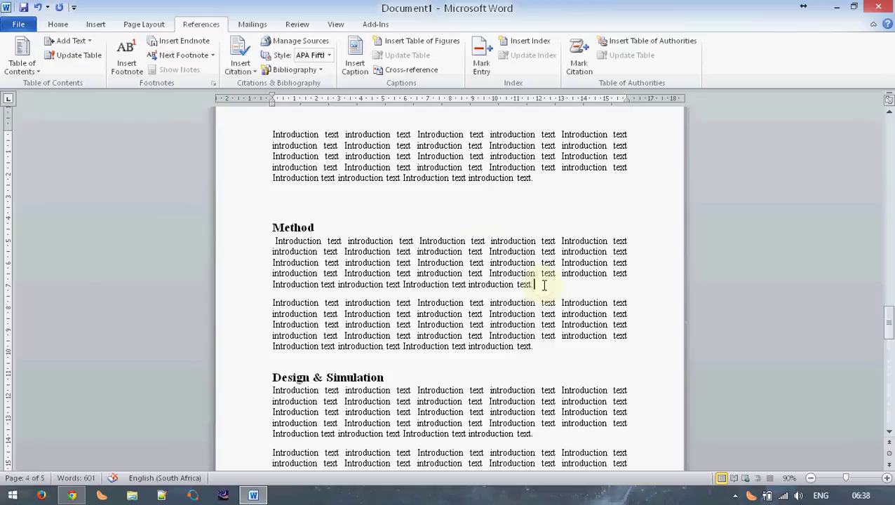
{"action": "scroll", "coordinate": [540, 281], "scroll_direction": "up", "scroll_amount": 5}
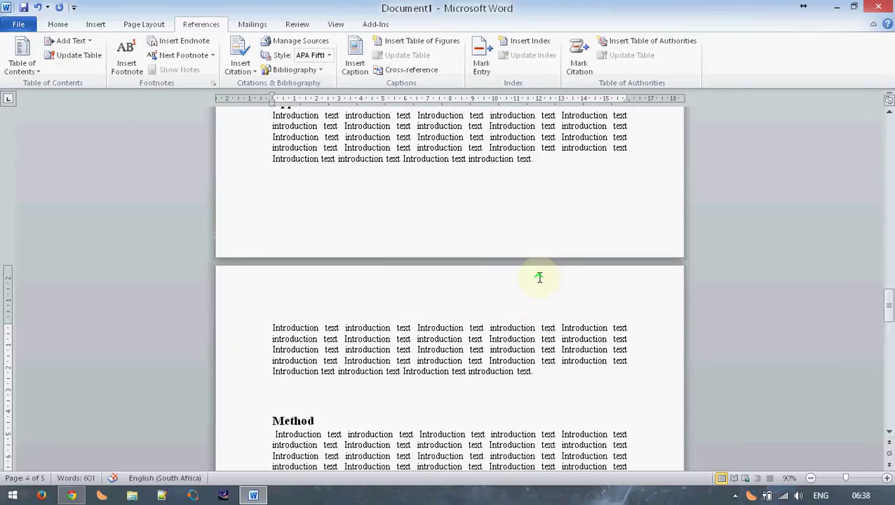
{"action": "scroll", "coordinate": [533, 275], "scroll_direction": "down", "scroll_amount": 10}
{"action": "scroll", "coordinate": [533, 277], "scroll_direction": "down", "scroll_amount": 5}
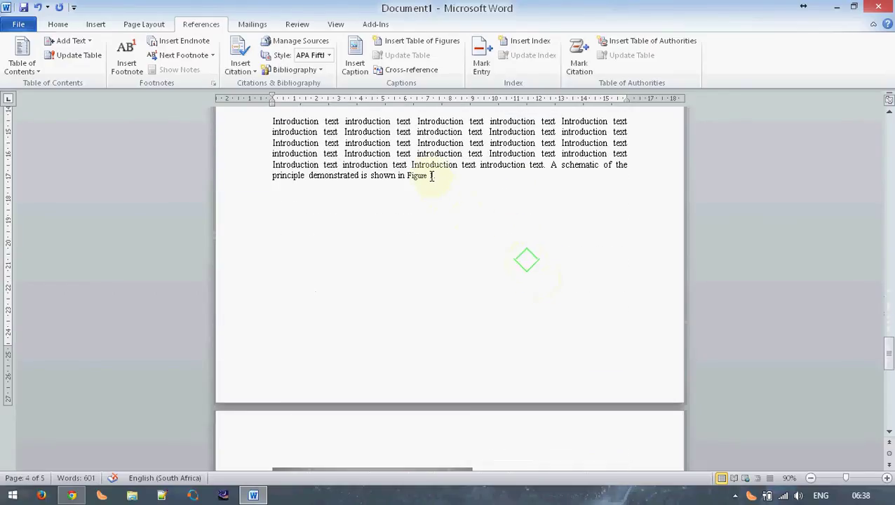
{"action": "scroll", "coordinate": [430, 203], "scroll_direction": "down", "scroll_amount": 13}
{"action": "scroll", "coordinate": [430, 218], "scroll_direction": "up", "scroll_amount": 4}
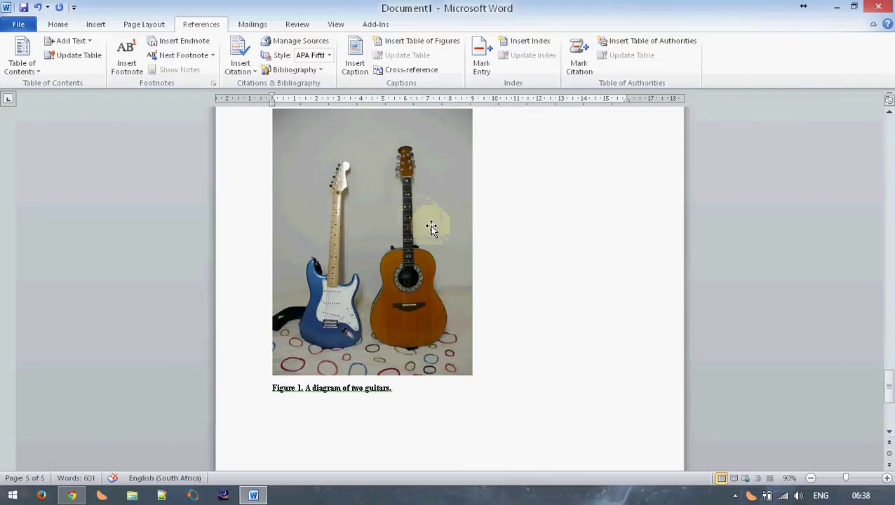
{"action": "scroll", "coordinate": [430, 225], "scroll_direction": "up", "scroll_amount": 11}
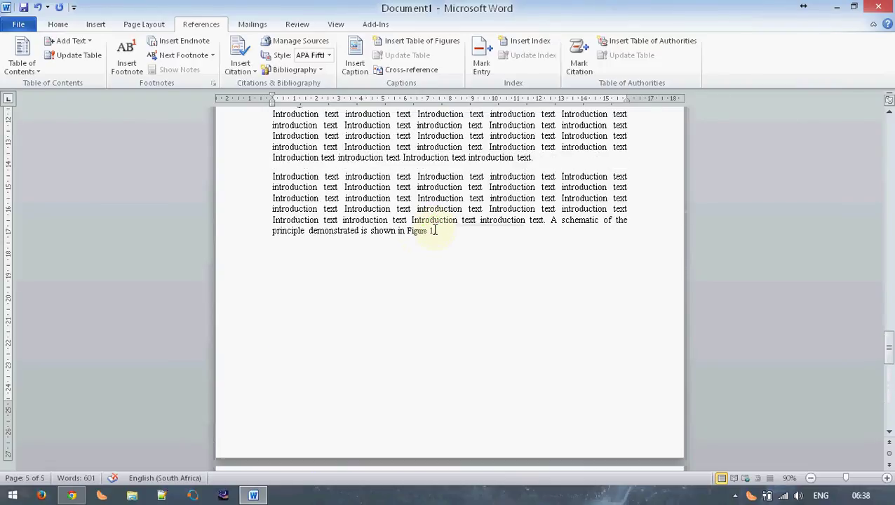
- Update the Figure 1 cross-reference field at the end of the introduction paragraph
{"action": "left_click", "coordinate": [431, 231]}
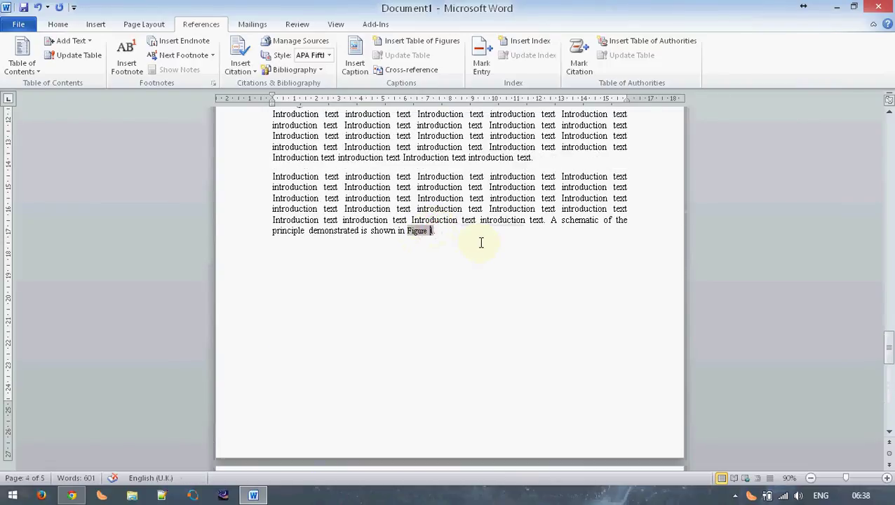
{"action": "right_click", "coordinate": [422, 232]}
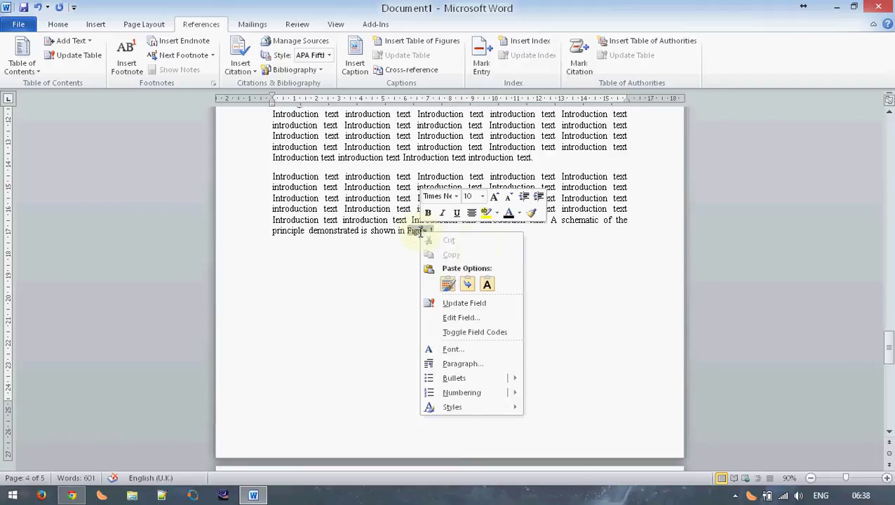
{"action": "left_click", "coordinate": [462, 304]}
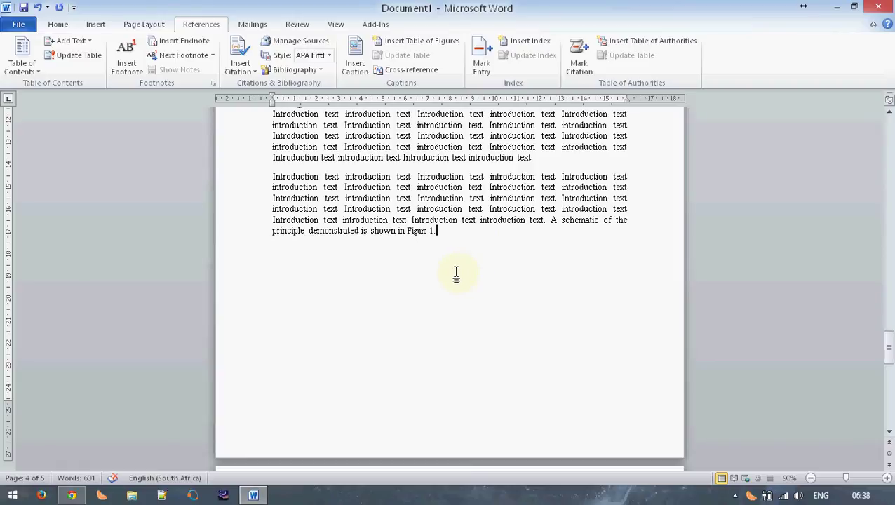
{"action": "scroll", "coordinate": [464, 270], "scroll_direction": "up", "scroll_amount": 10}
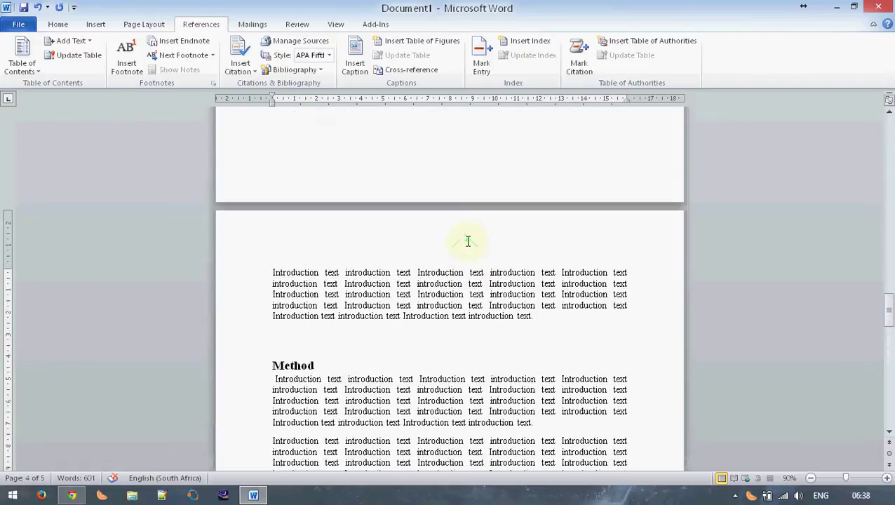
{"action": "scroll", "coordinate": [468, 241], "scroll_direction": "up", "scroll_amount": 1}
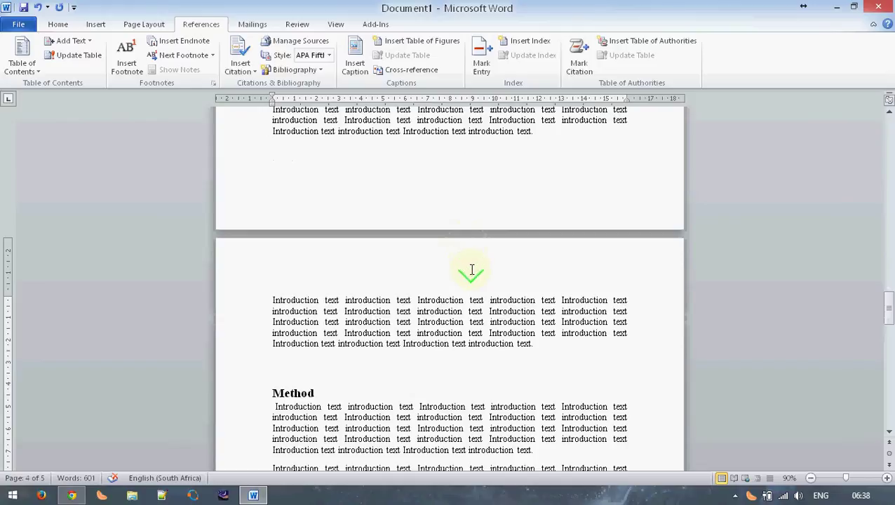
{"action": "left_click", "coordinate": [464, 283]}
{"action": "scroll", "coordinate": [730, 361], "scroll_direction": "down", "scroll_amount": 15}
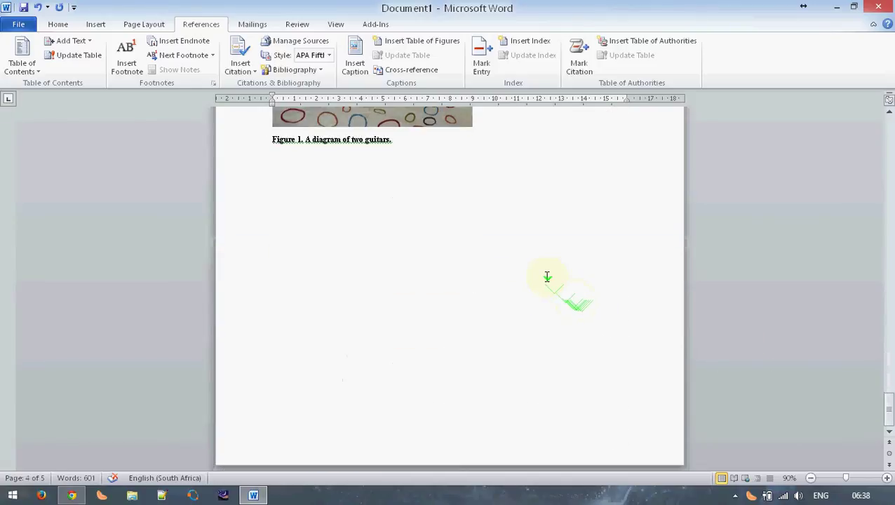
- Add a Heading 1 'Results' below the Figure 1 caption and start its sentence with 'The'
{"action": "left_click", "coordinate": [547, 277]}
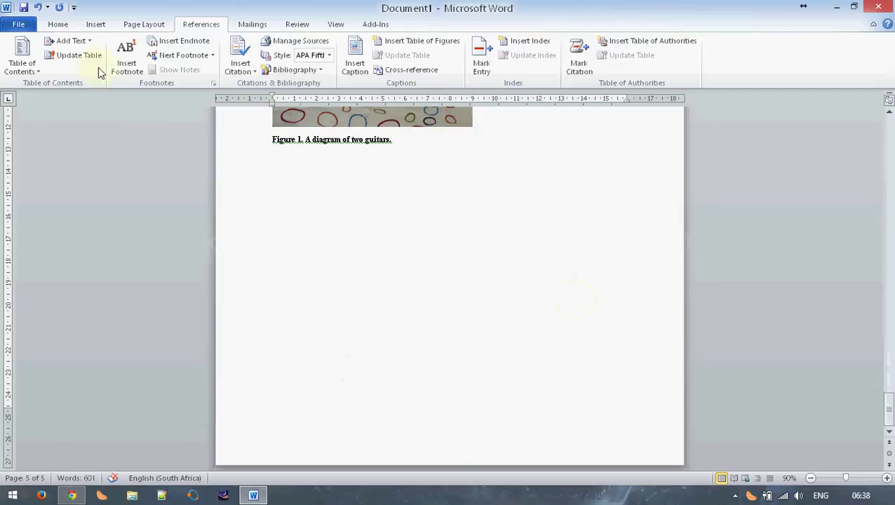
{"action": "left_click", "coordinate": [57, 24]}
{"action": "left_click", "coordinate": [549, 57]}
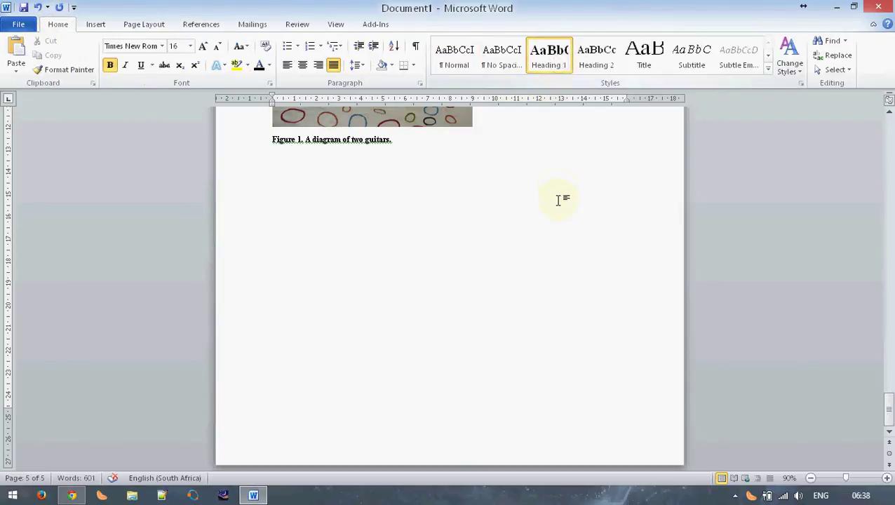
{"action": "type", "text": "RE"}
{"action": "key", "text": "BackSpace"}
{"action": "type", "text": "ed"}
{"action": "key", "text": "BackSpace"}
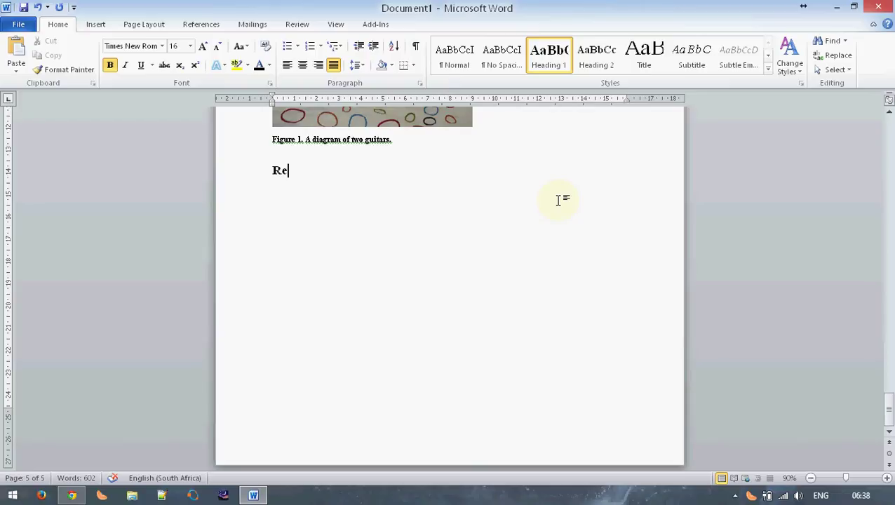
{"action": "type", "text": "sults"}
{"action": "key", "text": "Return"}
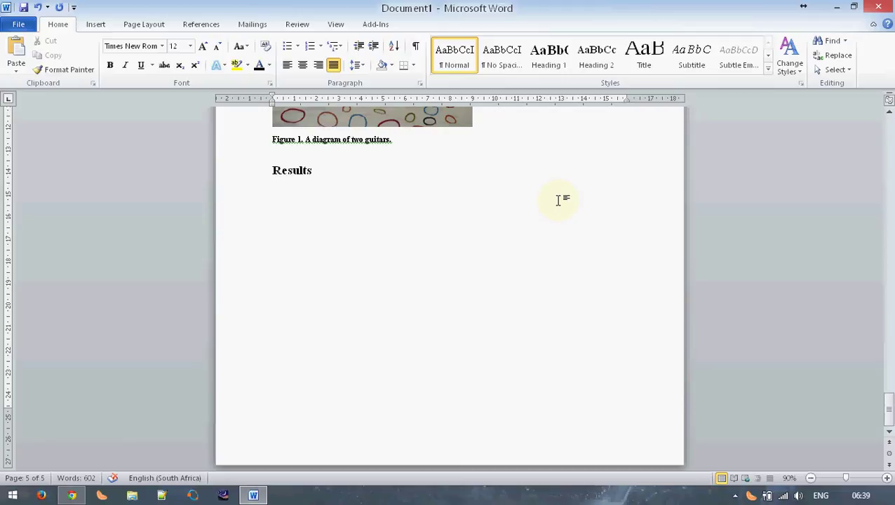
{"action": "type", "text": "The"}
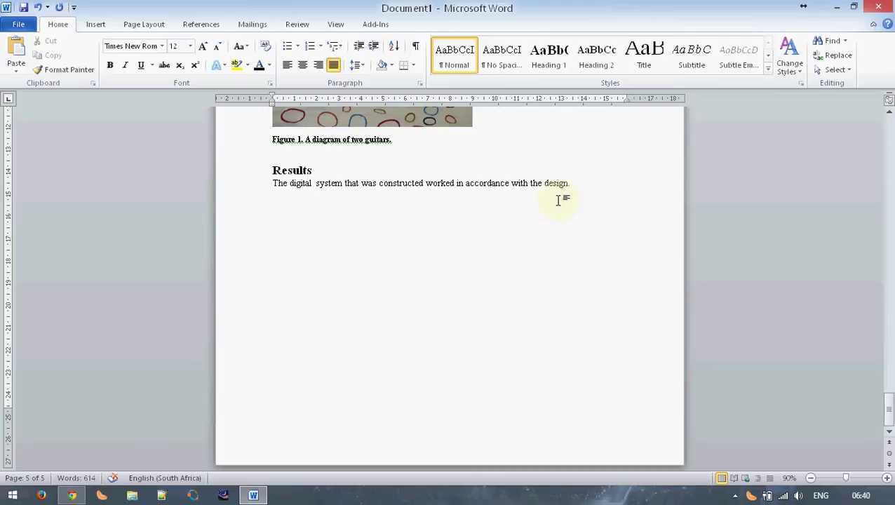
- Add a Heading 1 'Discussion' followed by 'This section should not introduce any new information.'
{"action": "left_click", "coordinate": [548, 54]}
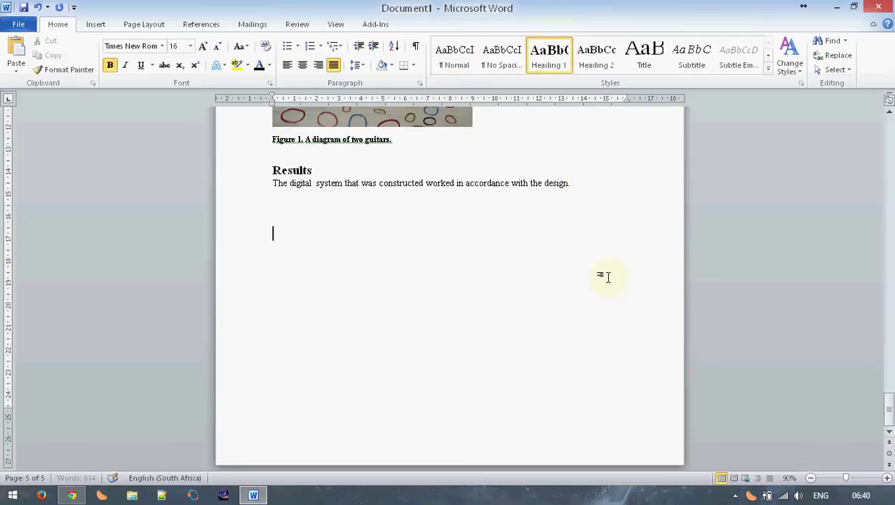
{"action": "type", "text": "Discussio"}
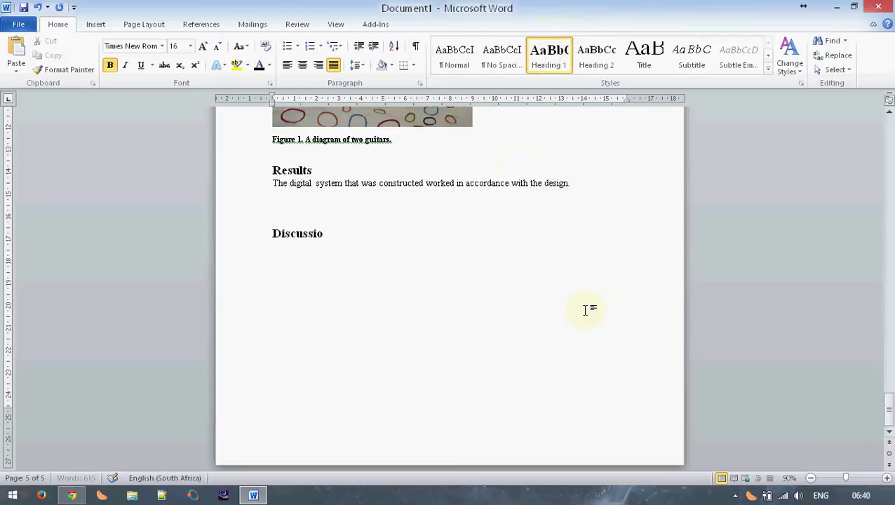
{"action": "type", "text": "n"}
{"action": "key", "text": "Return"}
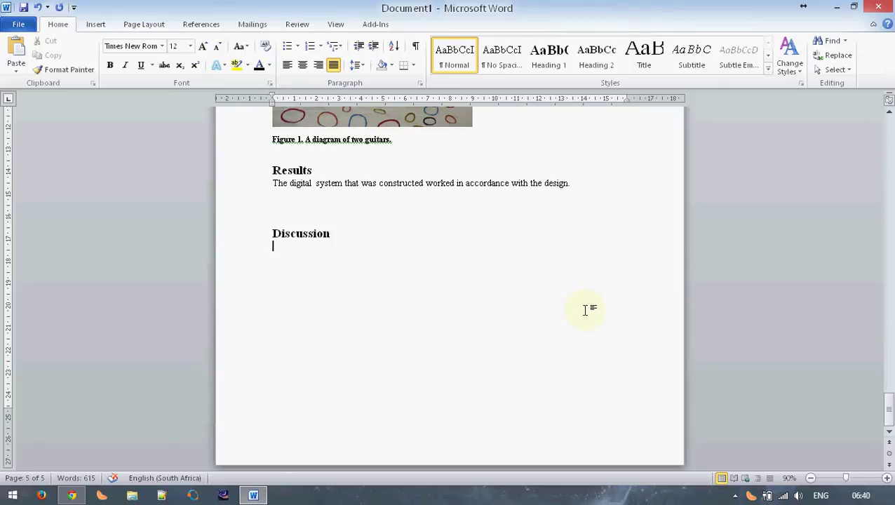
{"action": "type", "text": "This sectio"}
{"action": "type", "text": "n should not introduce any new information."}
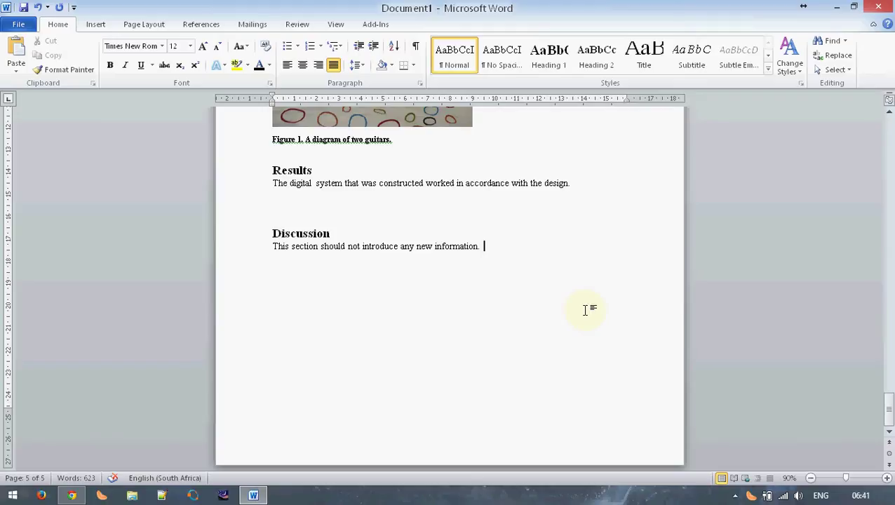
- Check the word 'worked' in the Results sentence, then return the caret to the Discussion line's end
{"action": "double_click", "coordinate": [448, 184]}
{"action": "scroll", "coordinate": [400, 234], "scroll_direction": "up", "scroll_amount": 15}
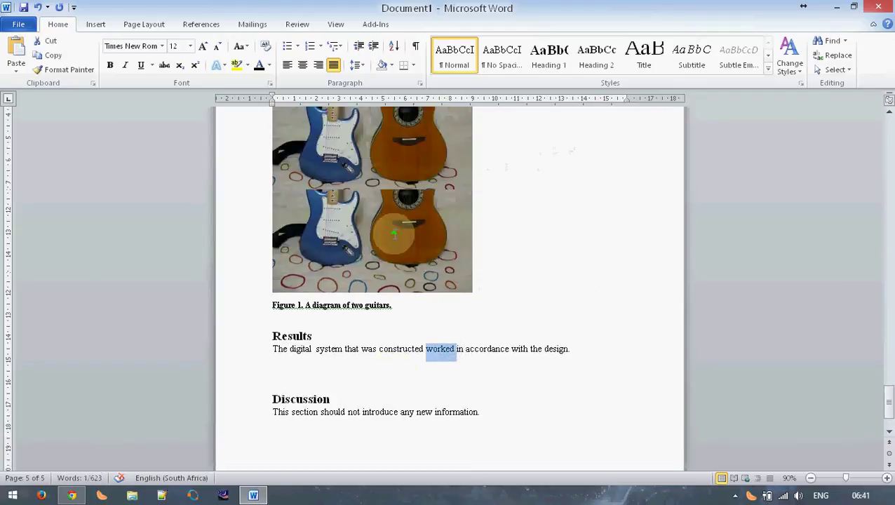
{"action": "scroll", "coordinate": [393, 234], "scroll_direction": "up", "scroll_amount": 12}
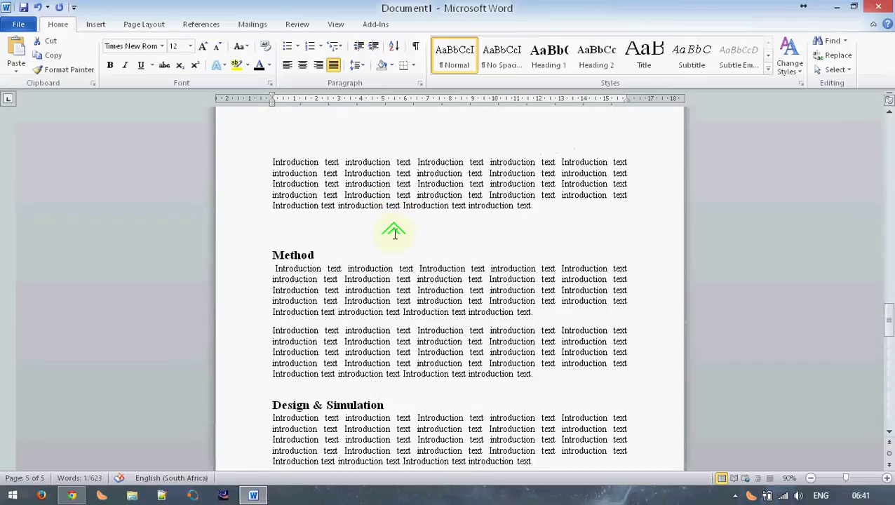
{"action": "scroll", "coordinate": [394, 231], "scroll_direction": "down", "scroll_amount": 6}
{"action": "left_click_drag", "start_coordinate": [344, 258], "coordinate": [379, 297]}
{"action": "scroll", "coordinate": [370, 295], "scroll_direction": "down", "scroll_amount": 15}
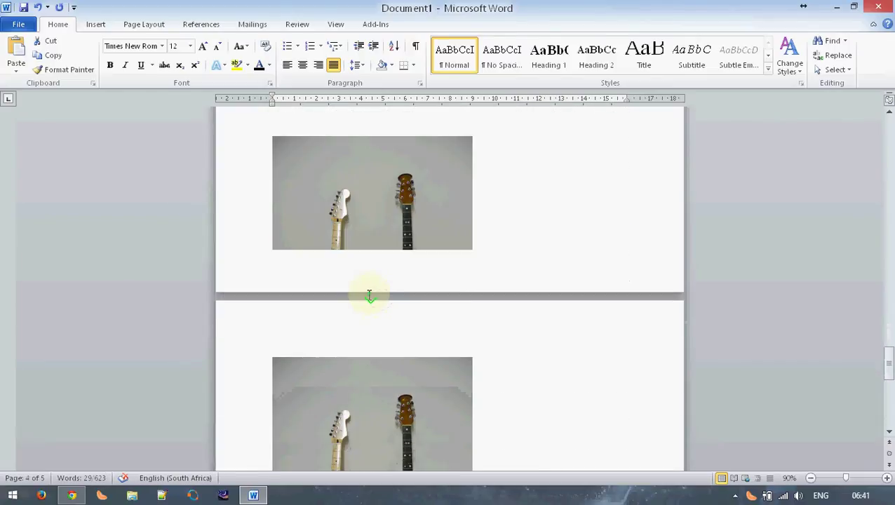
{"action": "left_click", "coordinate": [370, 287]}
{"action": "left_click", "coordinate": [523, 273]}
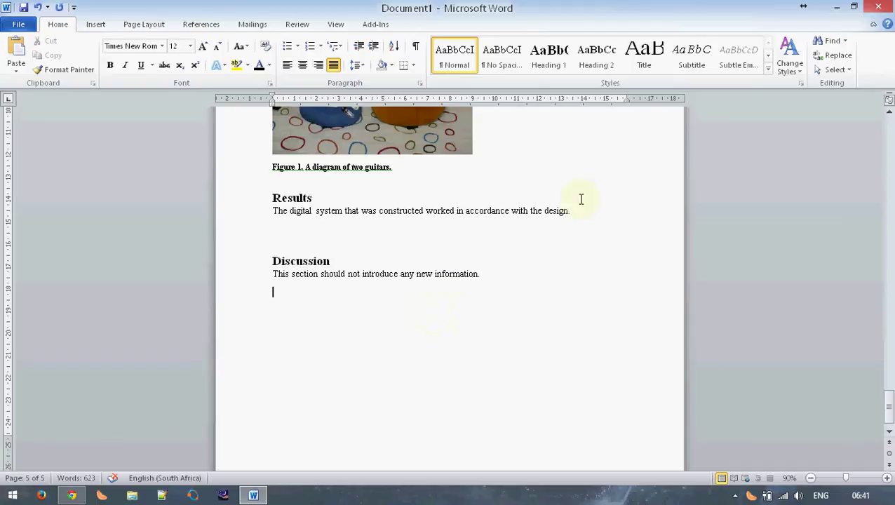
- Add a Heading 1 'Conclusion' with the placeholder line 'Conclusion' and blank lines below
{"action": "left_click", "coordinate": [560, 68]}
{"action": "type", "text": "C"}
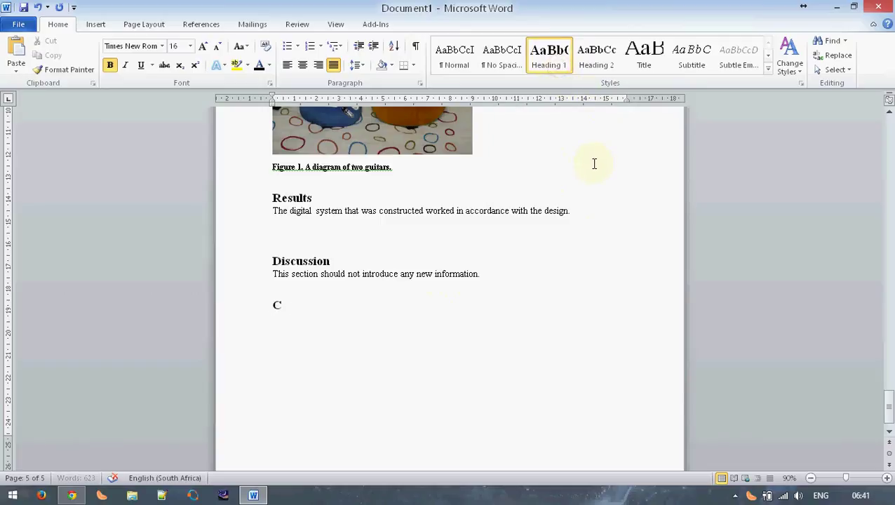
{"action": "type", "text": "onclusion"}
{"action": "key", "text": "Return"}
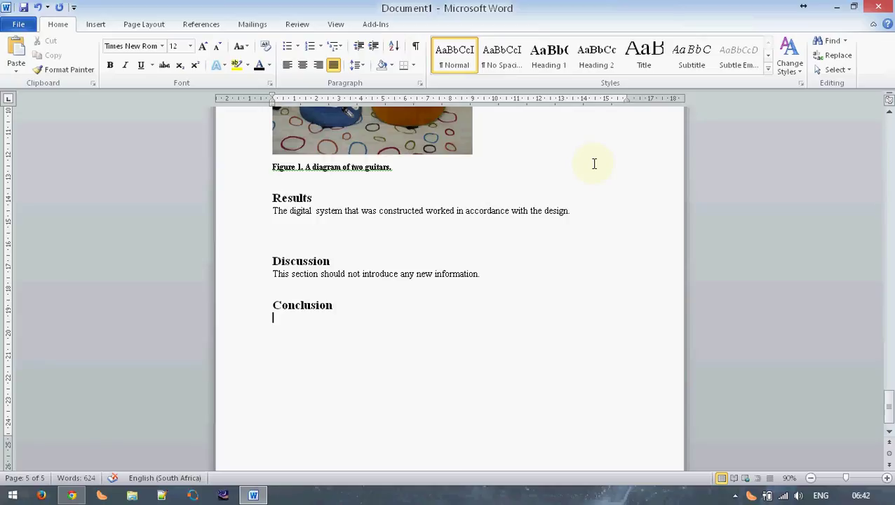
{"action": "type", "text": "Conclusio"}
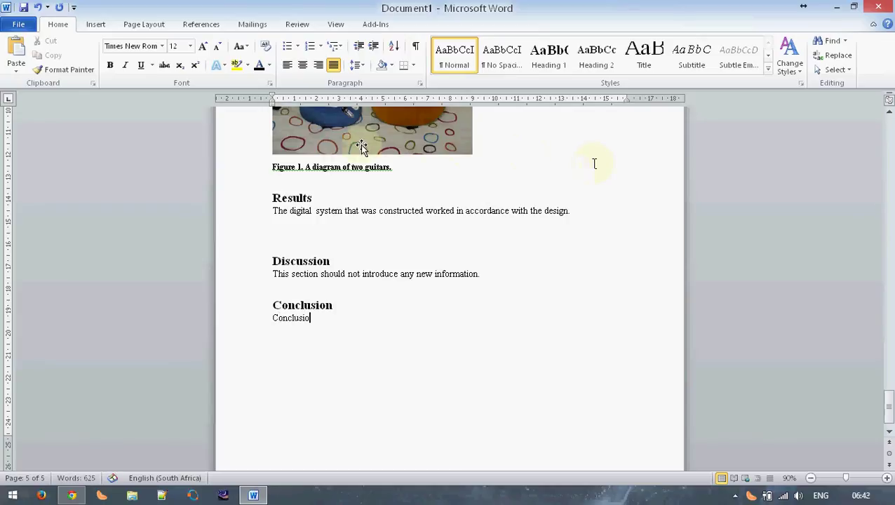
{"action": "left_click", "coordinate": [196, 23]}
{"action": "type", "text": "n"}
{"action": "key", "text": "Return"}
{"action": "key", "text": "Return"}
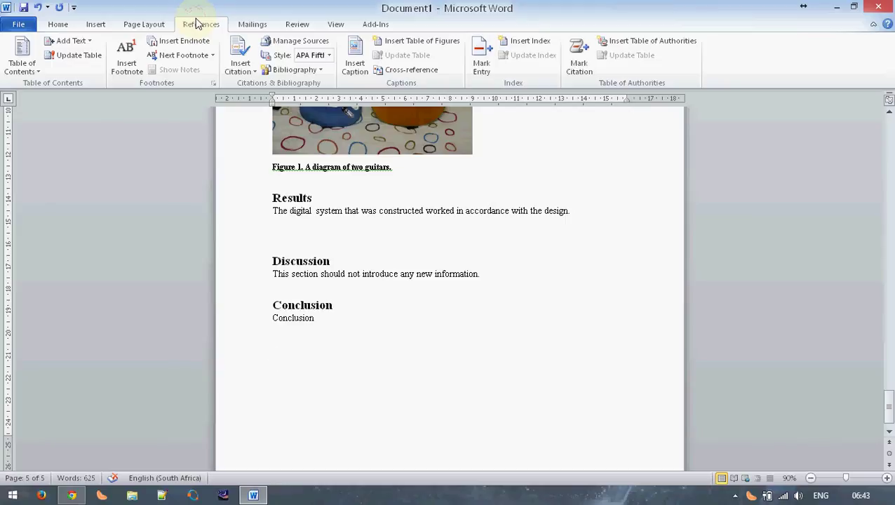
- Scroll through the report's sections and place the caret after the second Introduction paragraph's final 'text.'
{"action": "scroll", "coordinate": [444, 232], "scroll_direction": "up", "scroll_amount": 10}
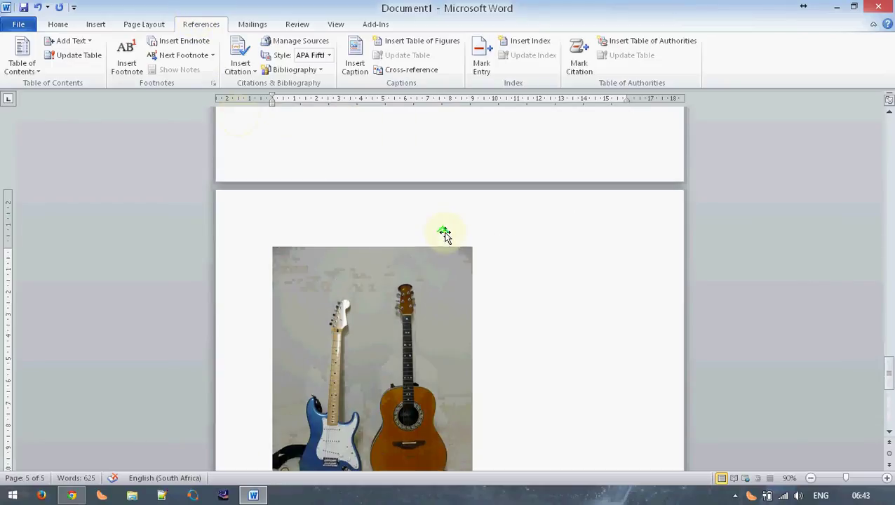
{"action": "scroll", "coordinate": [444, 236], "scroll_direction": "up", "scroll_amount": 20}
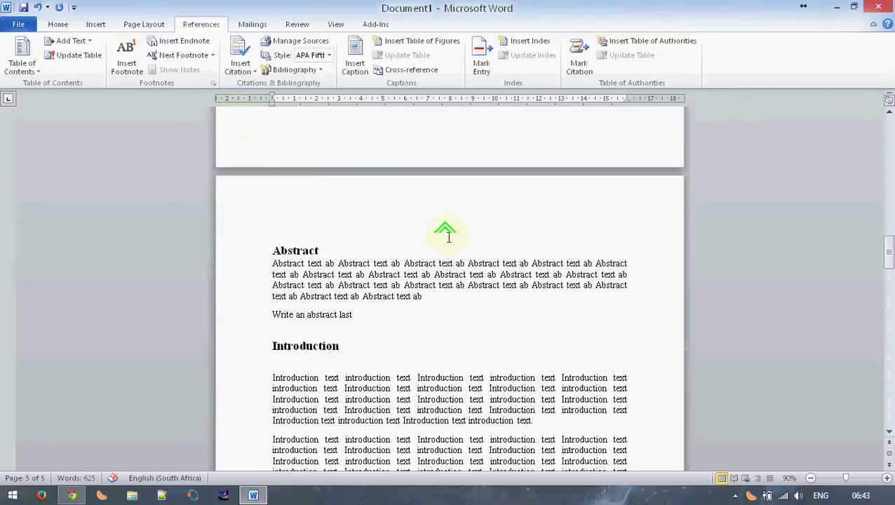
{"action": "scroll", "coordinate": [449, 235], "scroll_direction": "up", "scroll_amount": 10}
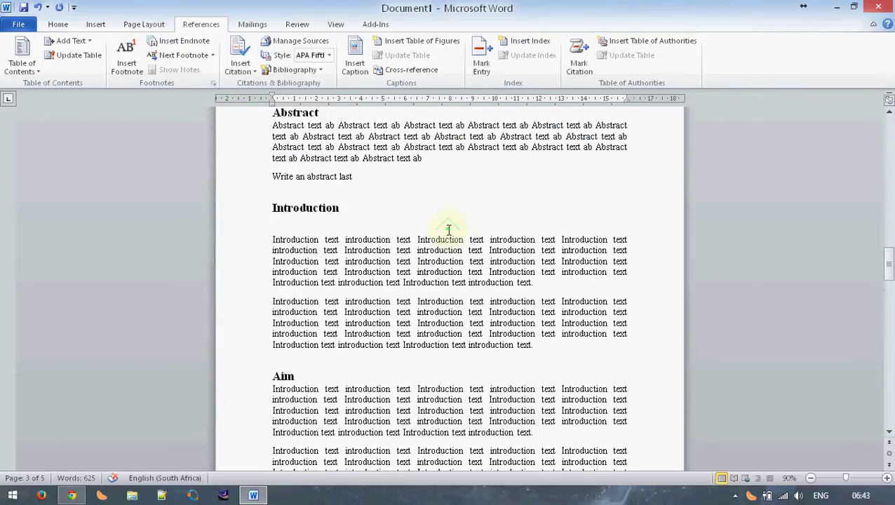
{"action": "scroll", "coordinate": [448, 230], "scroll_direction": "down", "scroll_amount": 1}
{"action": "scroll", "coordinate": [400, 284], "scroll_direction": "up", "scroll_amount": 2}
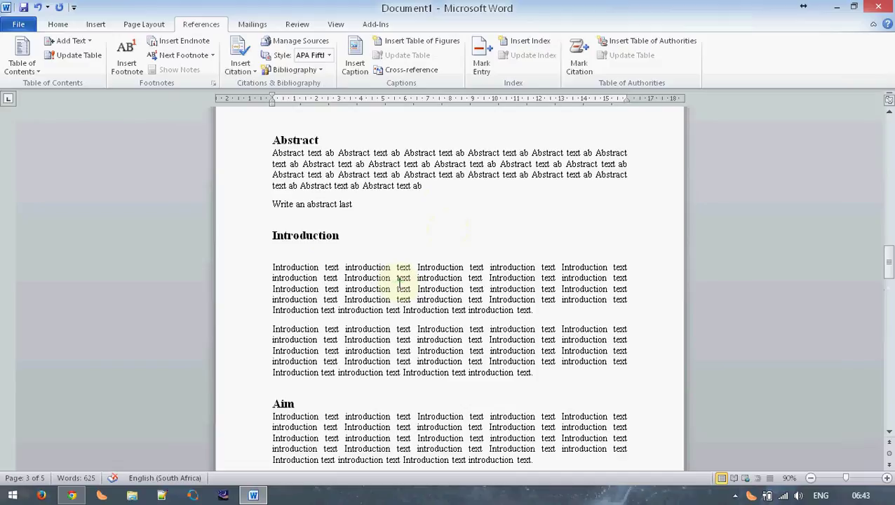
{"action": "scroll", "coordinate": [400, 283], "scroll_direction": "down", "scroll_amount": 3}
{"action": "scroll", "coordinate": [400, 283], "scroll_direction": "down", "scroll_amount": 4}
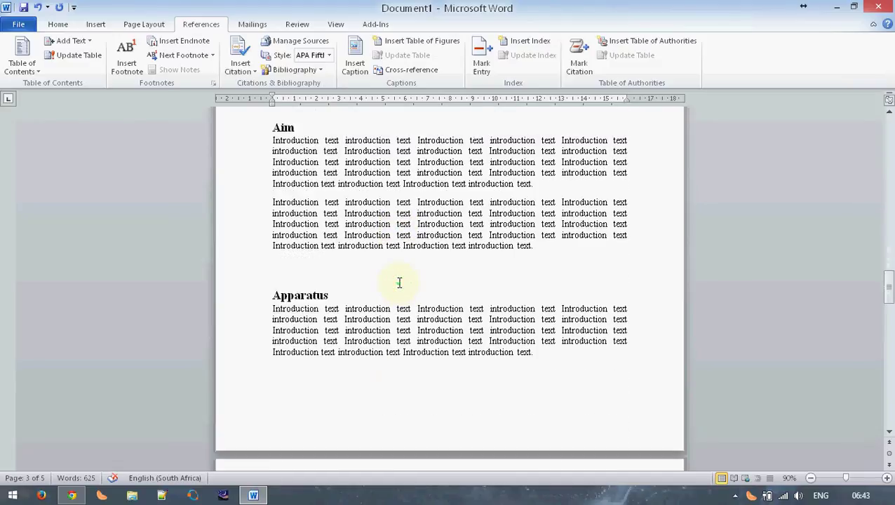
{"action": "scroll", "coordinate": [398, 283], "scroll_direction": "down", "scroll_amount": 3}
{"action": "scroll", "coordinate": [400, 280], "scroll_direction": "up", "scroll_amount": 8}
{"action": "scroll", "coordinate": [403, 281], "scroll_direction": "down", "scroll_amount": 12}
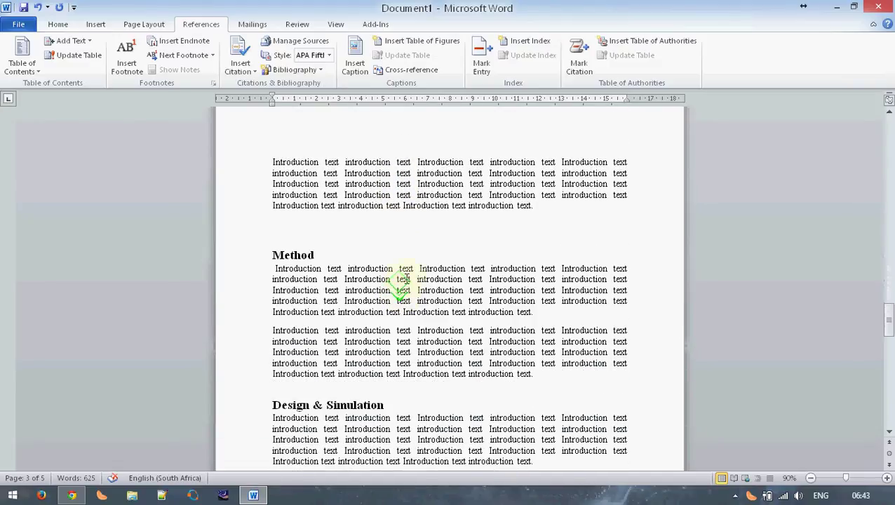
{"action": "scroll", "coordinate": [413, 274], "scroll_direction": "down", "scroll_amount": 12}
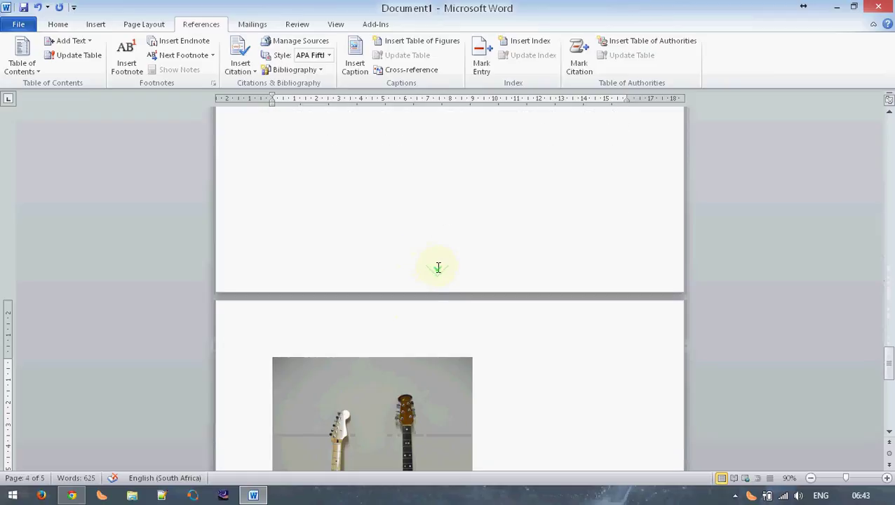
{"action": "scroll", "coordinate": [437, 267], "scroll_direction": "down", "scroll_amount": 12}
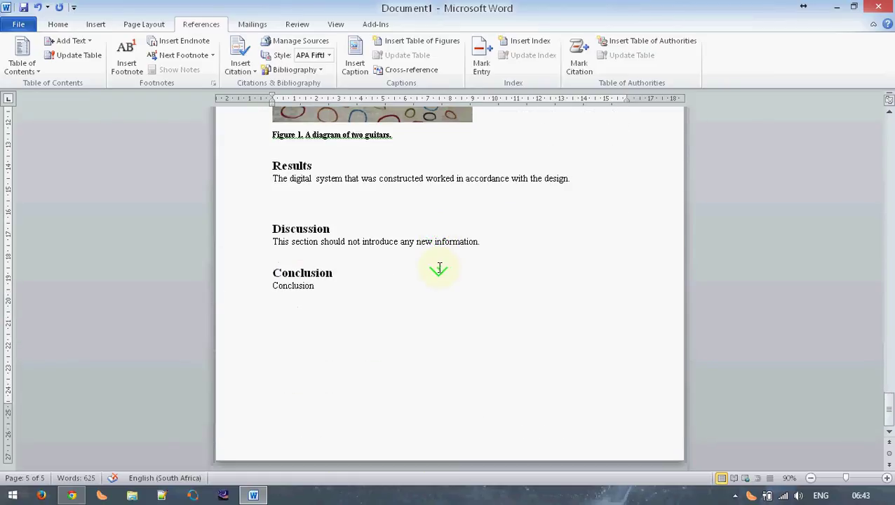
{"action": "scroll", "coordinate": [439, 268], "scroll_direction": "up", "scroll_amount": 20}
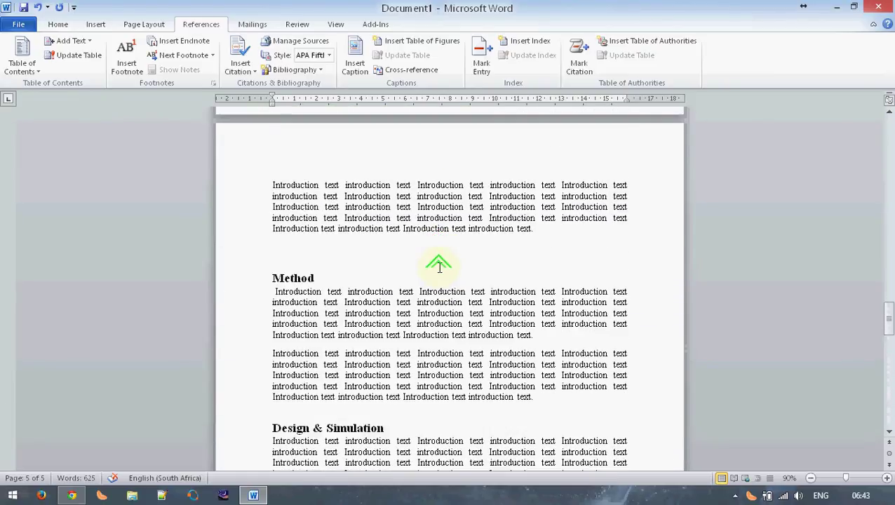
{"action": "scroll", "coordinate": [440, 267], "scroll_direction": "up", "scroll_amount": 15}
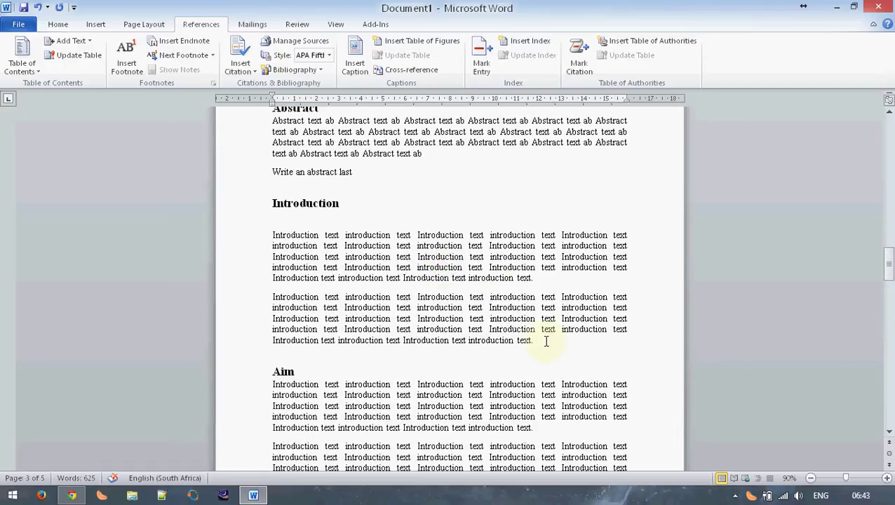
{"action": "scroll", "coordinate": [548, 339], "scroll_direction": "down", "scroll_amount": 4}
{"action": "scroll", "coordinate": [548, 312], "scroll_direction": "down", "scroll_amount": 15}
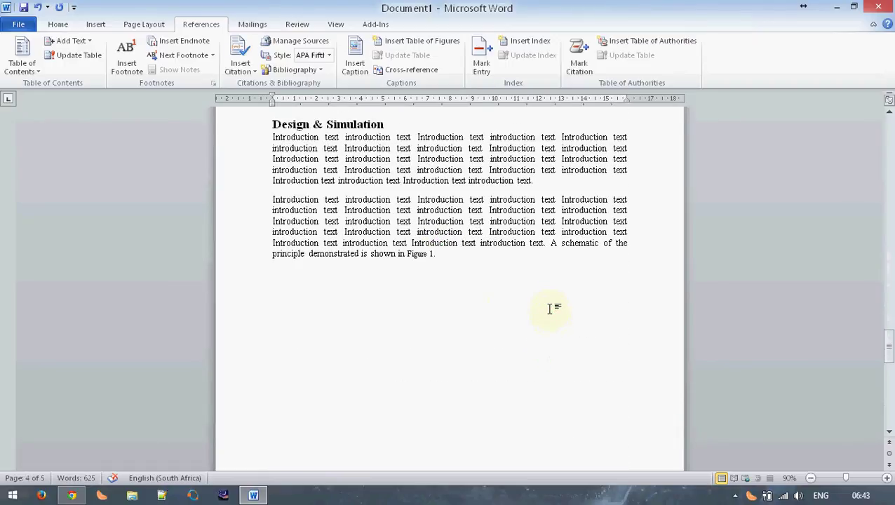
{"action": "scroll", "coordinate": [548, 305], "scroll_direction": "down", "scroll_amount": 12}
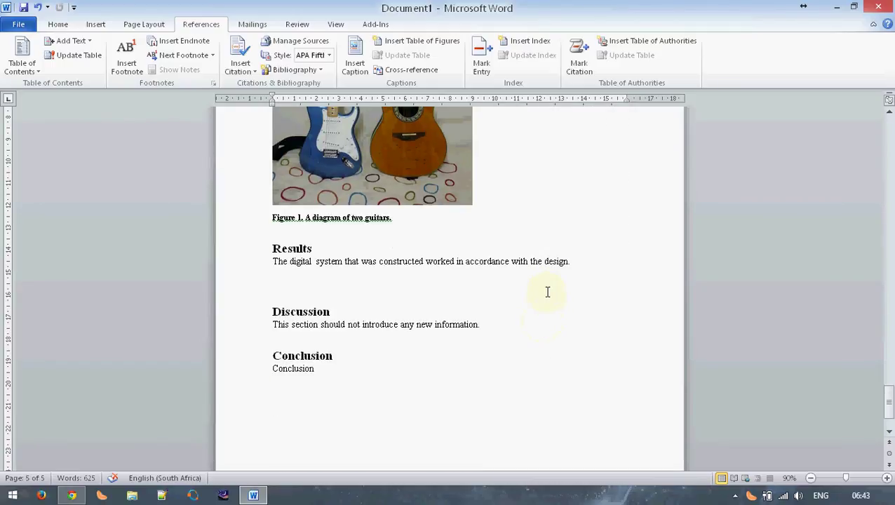
{"action": "scroll", "coordinate": [571, 290], "scroll_direction": "down", "scroll_amount": 2}
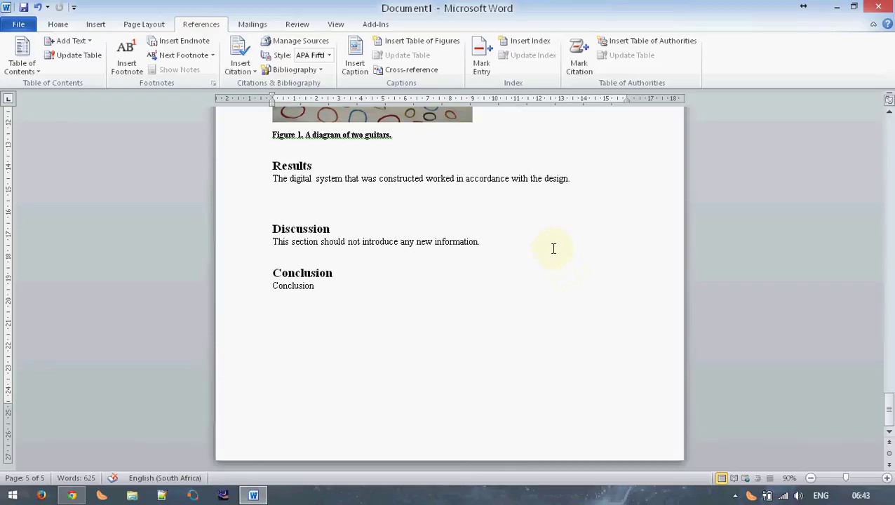
{"action": "scroll", "coordinate": [551, 242], "scroll_direction": "up", "scroll_amount": 20}
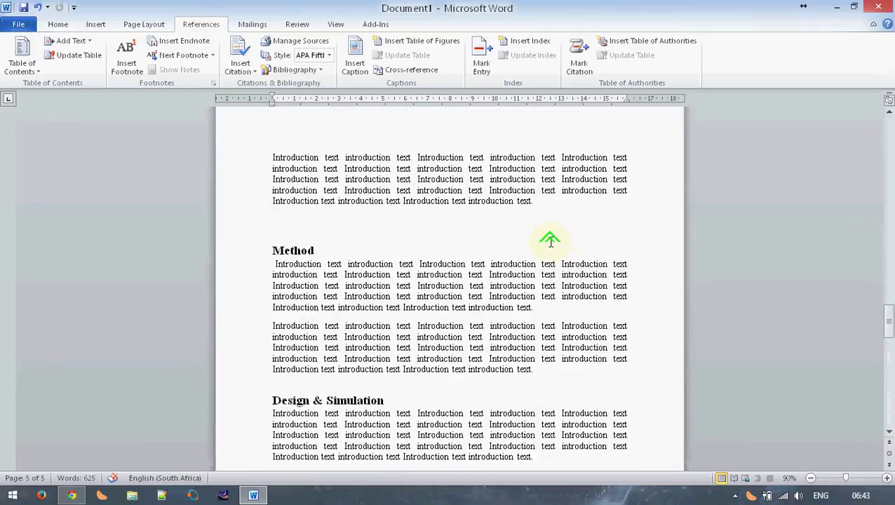
{"action": "scroll", "coordinate": [551, 243], "scroll_direction": "up", "scroll_amount": 2}
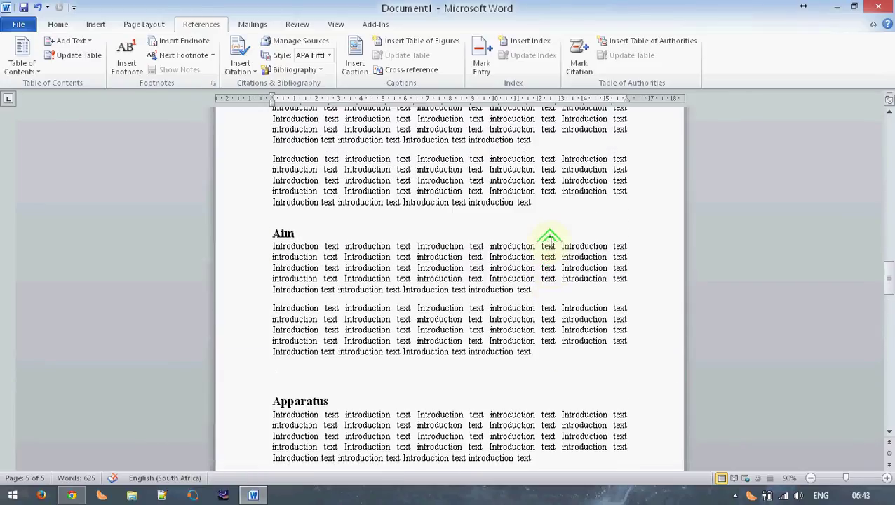
{"action": "left_click", "coordinate": [532, 202]}
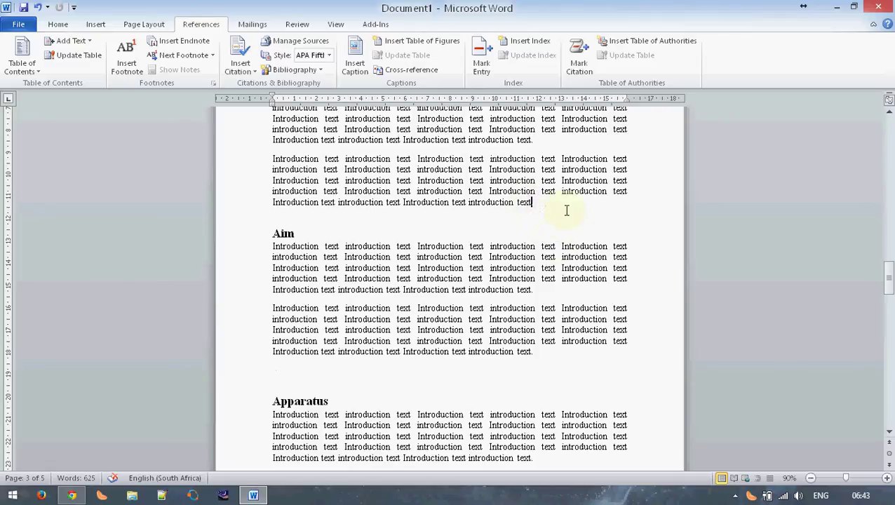
{"action": "scroll", "coordinate": [572, 213], "scroll_direction": "up", "scroll_amount": 3}
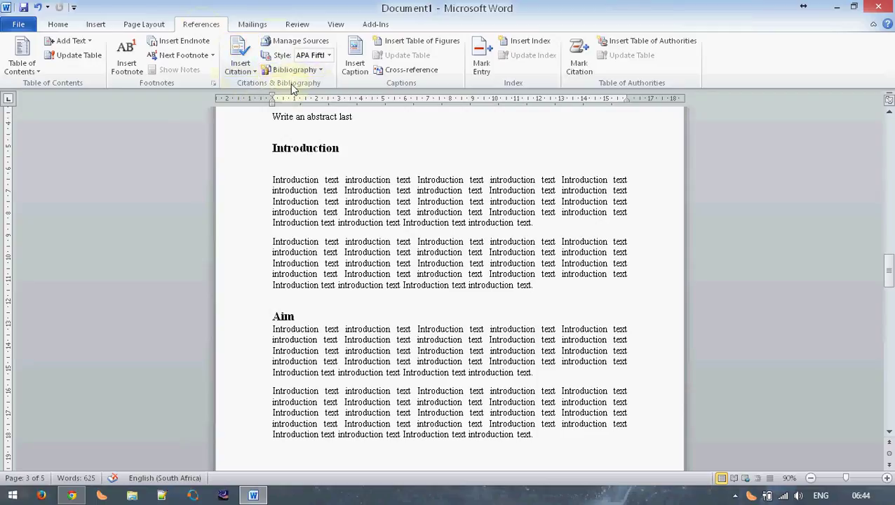
- Switch the citation style from APA Fifth Edition to IEEE 2006
{"action": "left_click", "coordinate": [309, 56]}
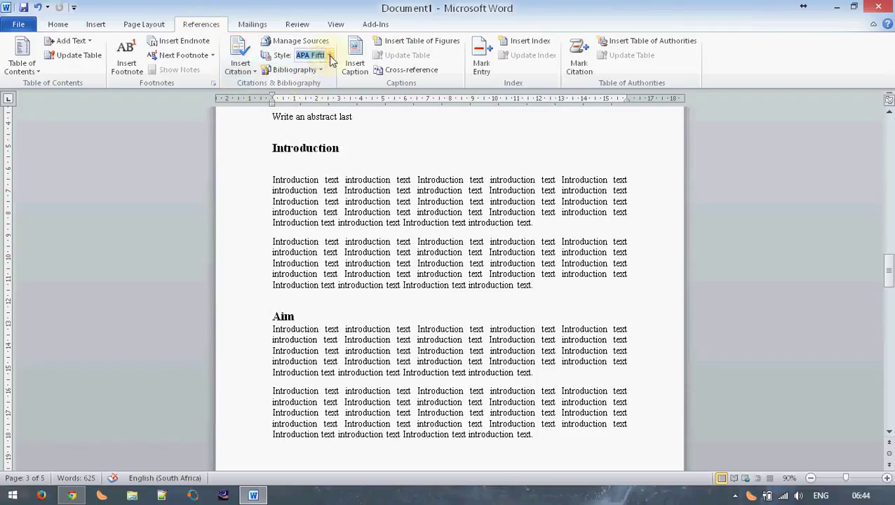
{"action": "left_click", "coordinate": [330, 56]}
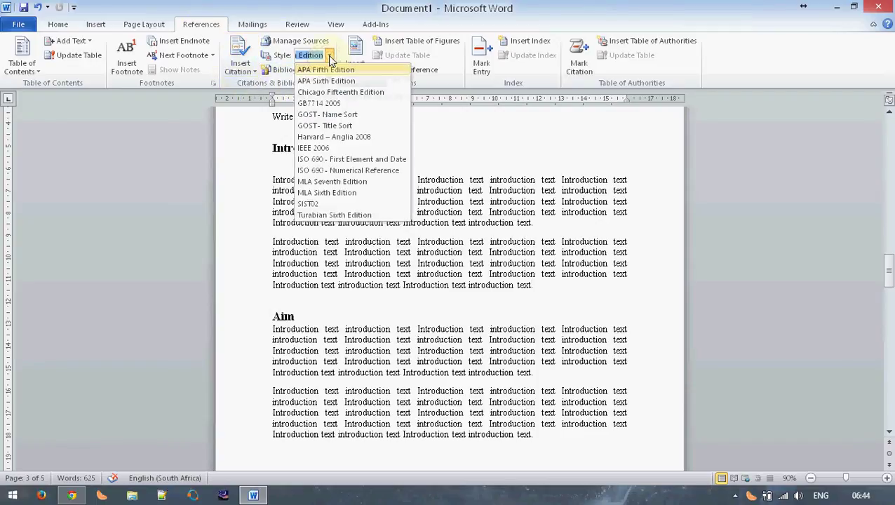
{"action": "left_click", "coordinate": [314, 148]}
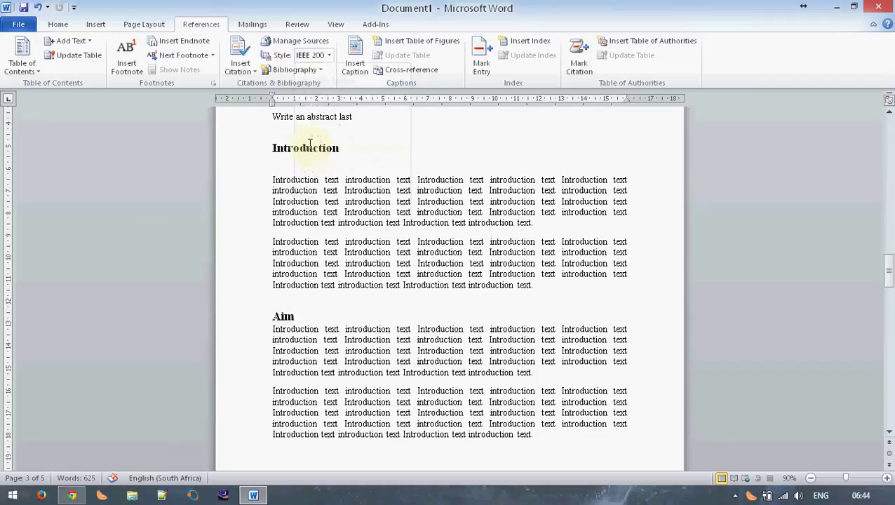
- Position the insertion point at the end of the second Introduction paragraph for a citation
{"action": "left_click", "coordinate": [232, 61]}
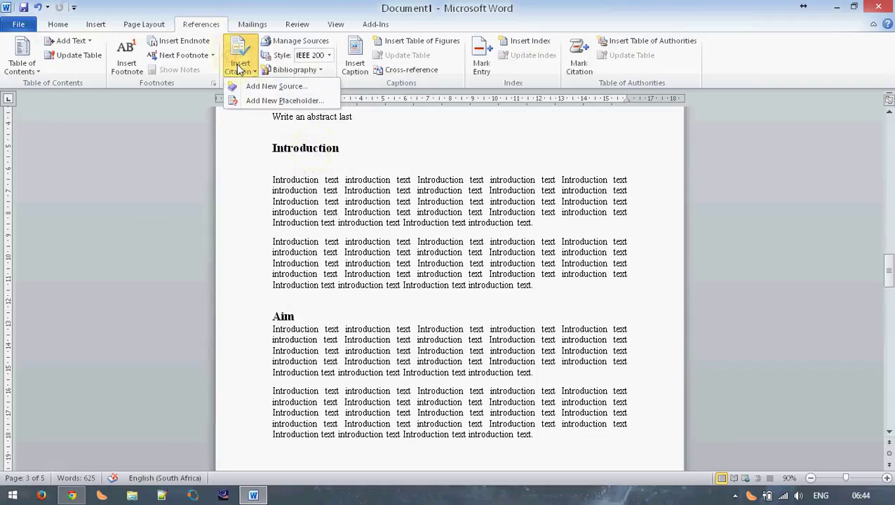
{"action": "left_click", "coordinate": [533, 284]}
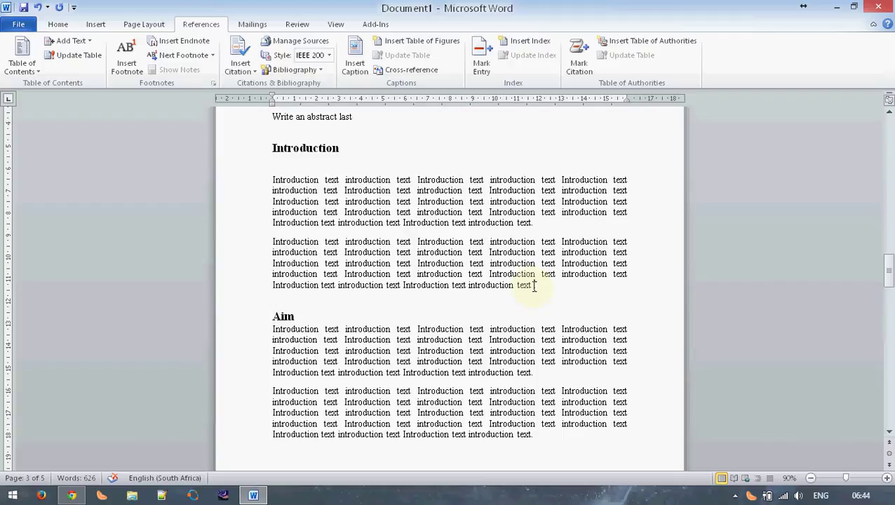
{"action": "left_click", "coordinate": [240, 67]}
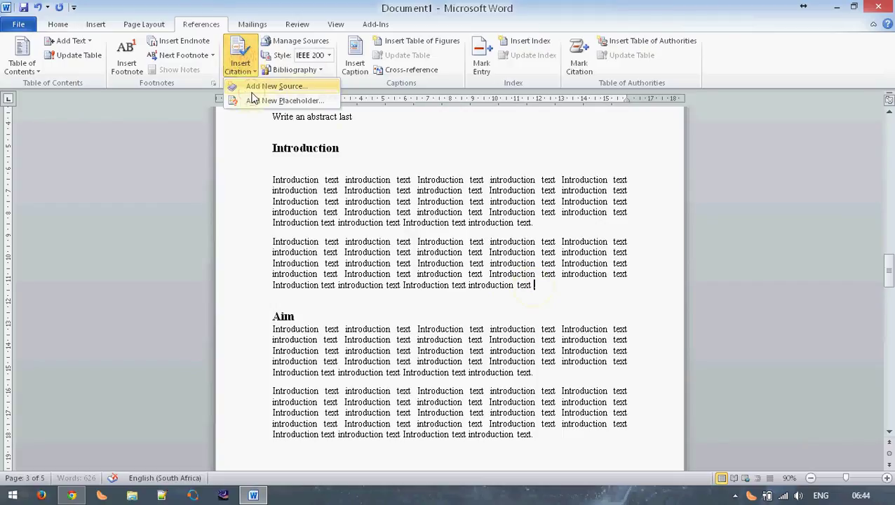
- Cite a new Book Section source, 'FSM Design' in Digital Systems (Wiley, 2009), as [1]
{"action": "left_click", "coordinate": [267, 87]}
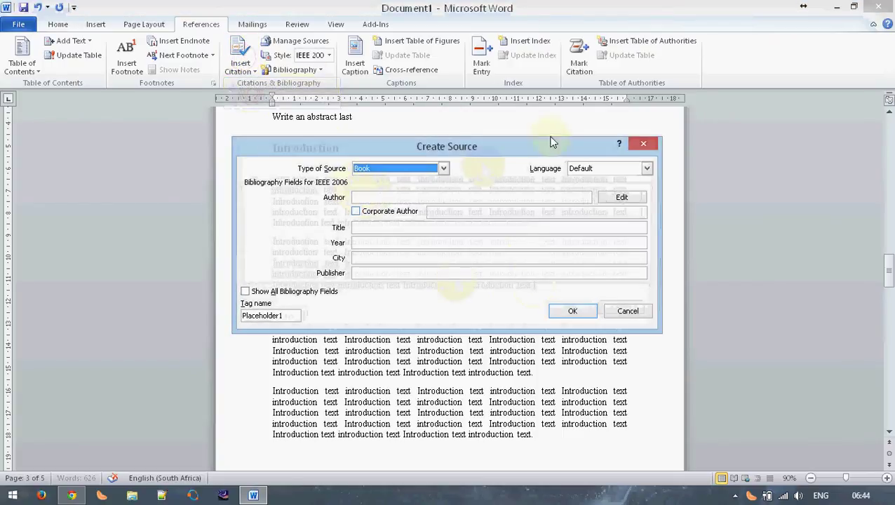
{"action": "left_click", "coordinate": [392, 169]}
{"action": "left_click", "coordinate": [385, 189]}
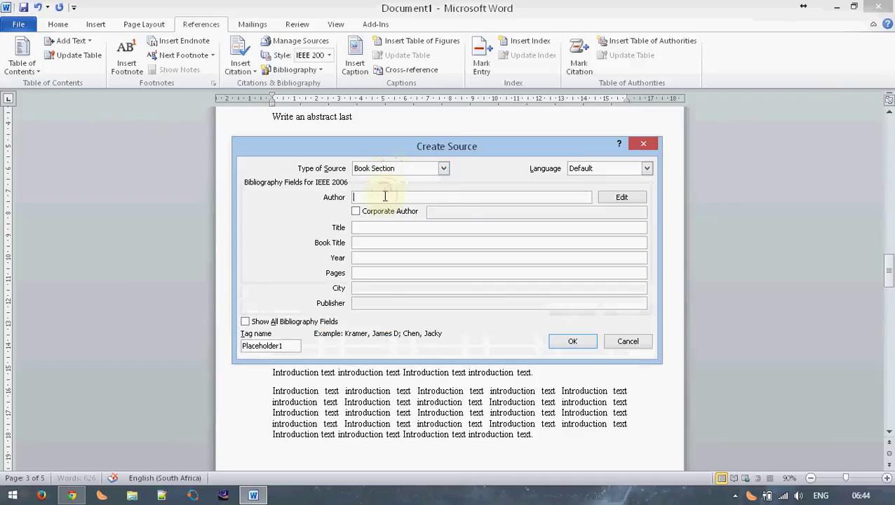
{"action": "left_click", "coordinate": [415, 146]}
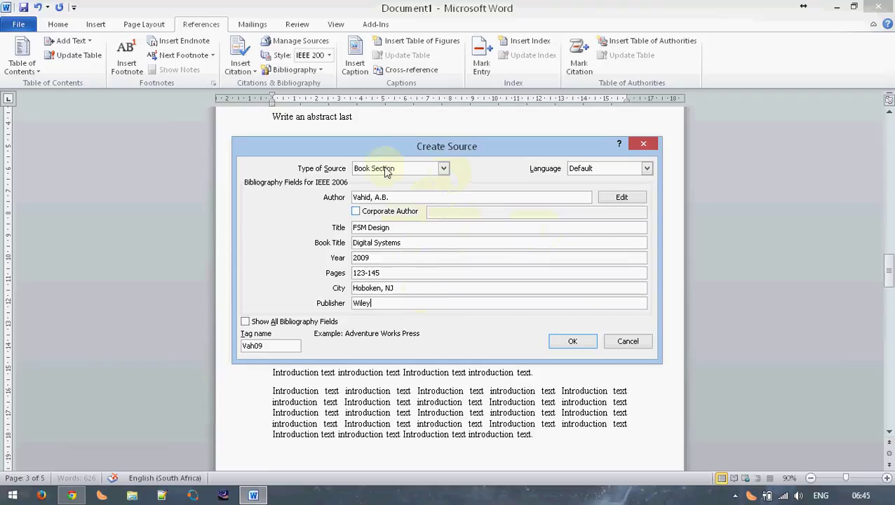
{"action": "left_click", "coordinate": [574, 342]}
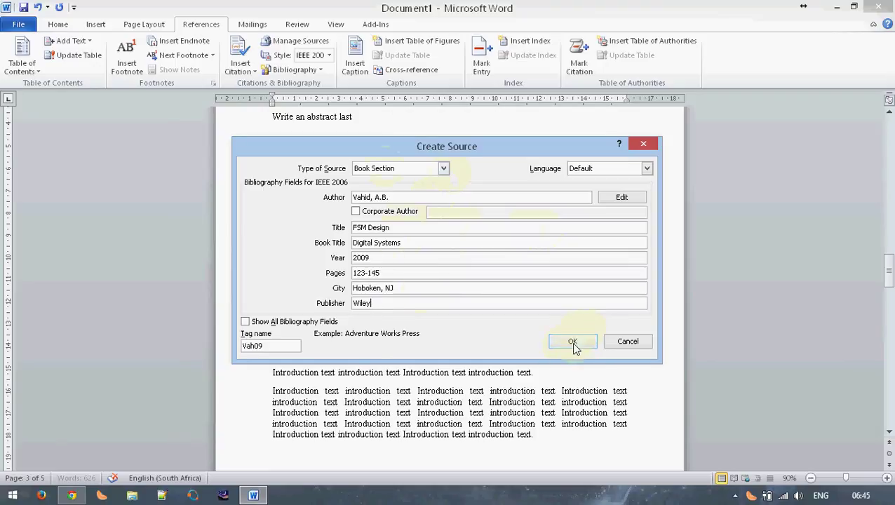
{"action": "left_click", "coordinate": [572, 342]}
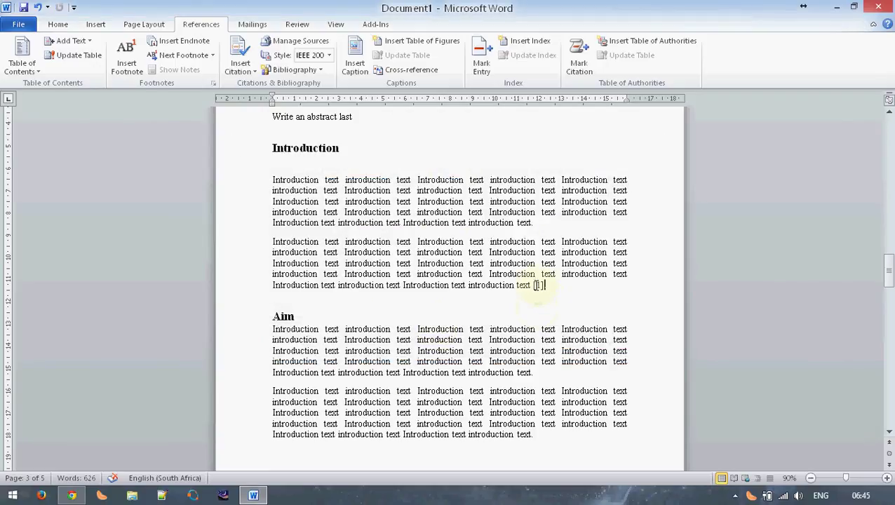
- Cite the existing FSM Design source as [1] at the end of the second Aim paragraph
{"action": "left_click", "coordinate": [538, 285]}
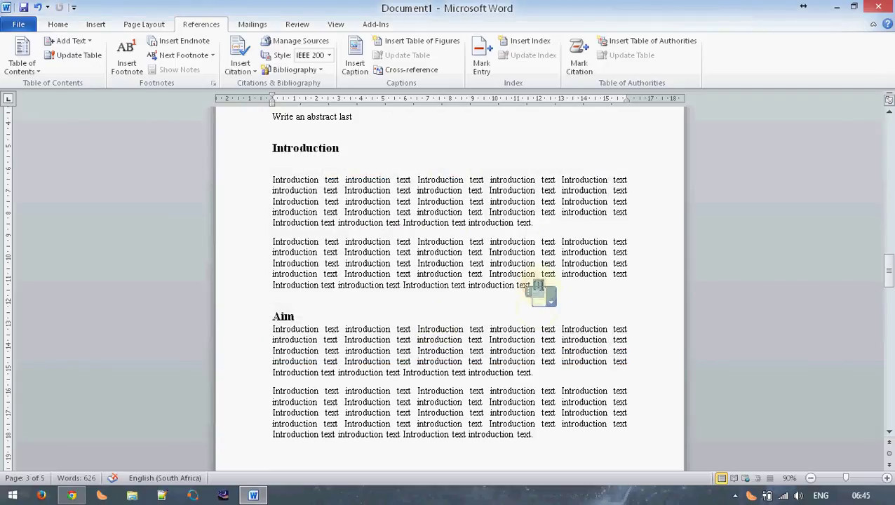
{"action": "left_click", "coordinate": [548, 287]}
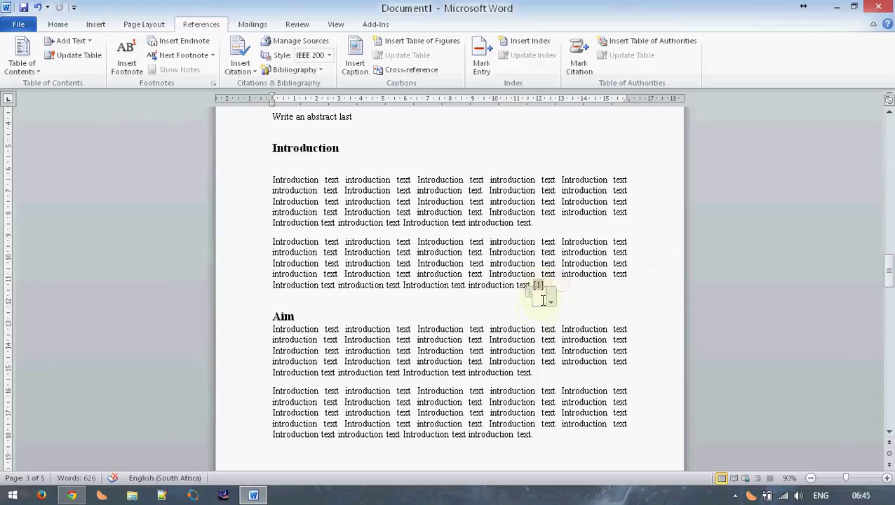
{"action": "scroll", "coordinate": [582, 290], "scroll_direction": "down", "scroll_amount": 2}
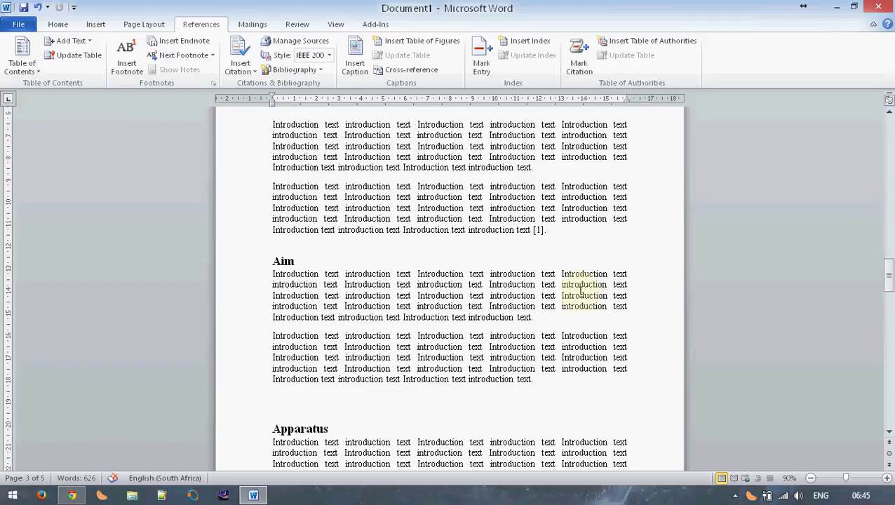
{"action": "left_click", "coordinate": [530, 379]}
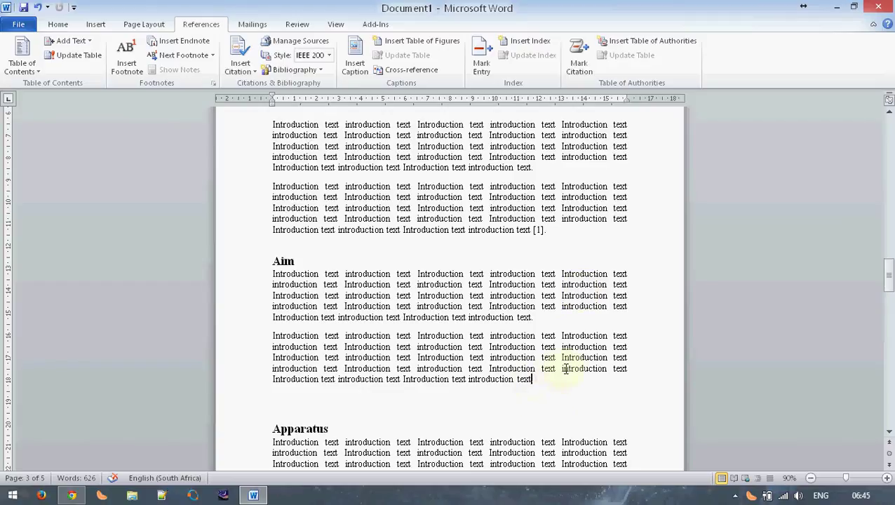
{"action": "left_click", "coordinate": [240, 62]}
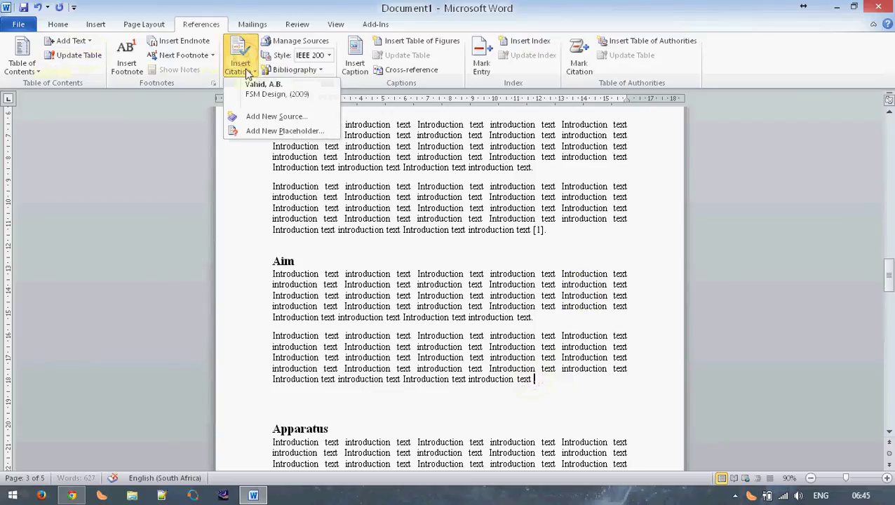
{"action": "left_click", "coordinate": [264, 104]}
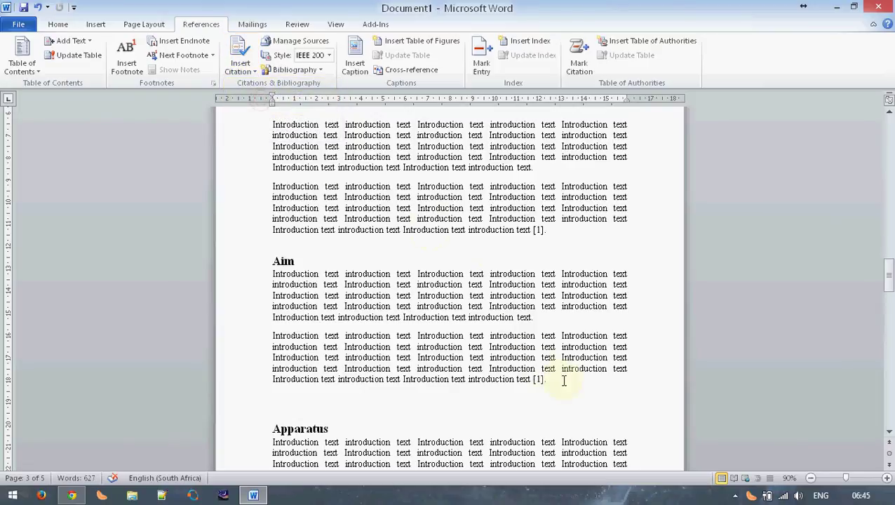
{"action": "scroll", "coordinate": [565, 380], "scroll_direction": "down", "scroll_amount": 1}
{"action": "scroll", "coordinate": [560, 372], "scroll_direction": "down", "scroll_amount": 10}
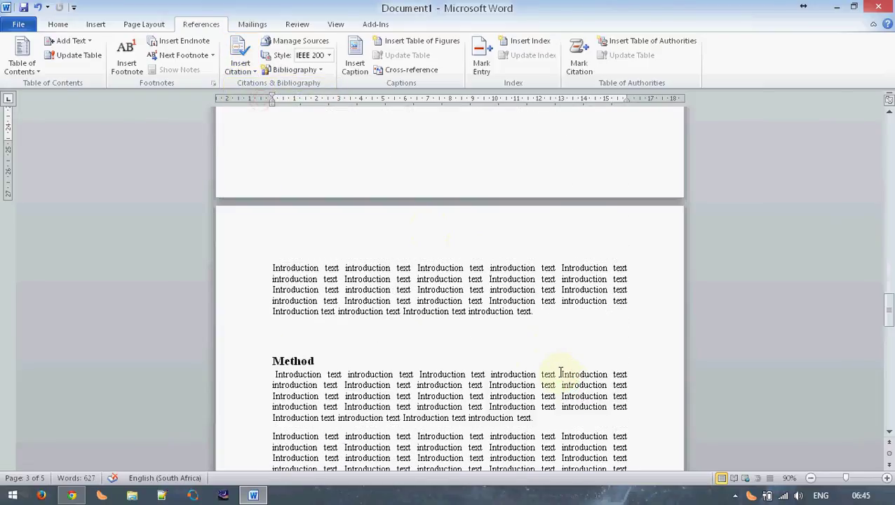
{"action": "scroll", "coordinate": [561, 372], "scroll_direction": "down", "scroll_amount": 2}
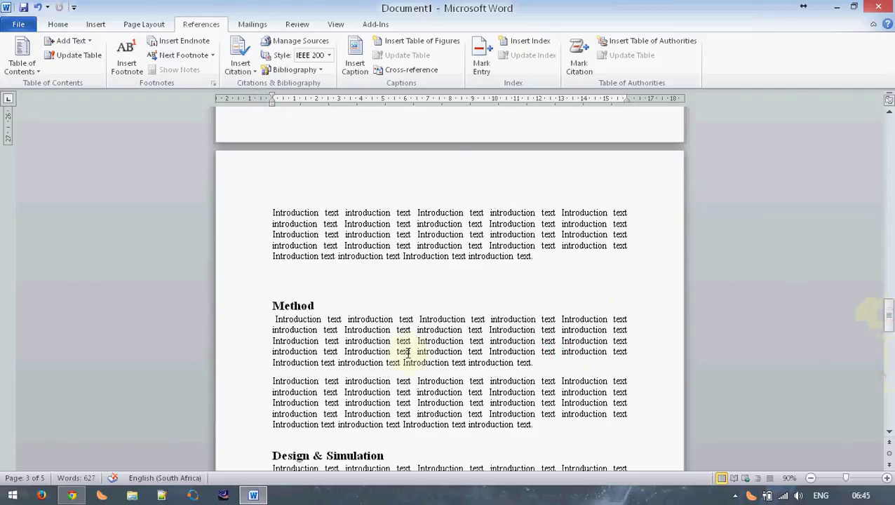
- Insert the built-in Bibliography after the Conclusion, listing FSM Design as entry [1]
{"action": "left_click", "coordinate": [304, 70]}
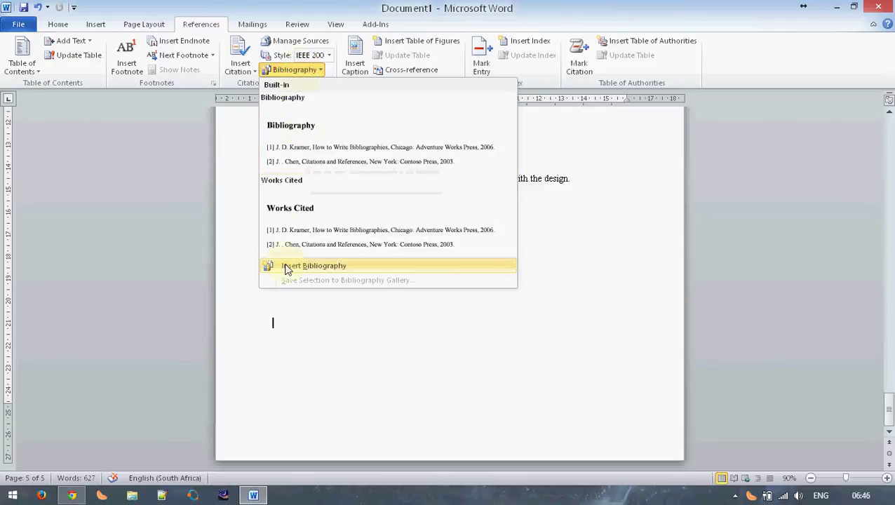
{"action": "left_click", "coordinate": [297, 160]}
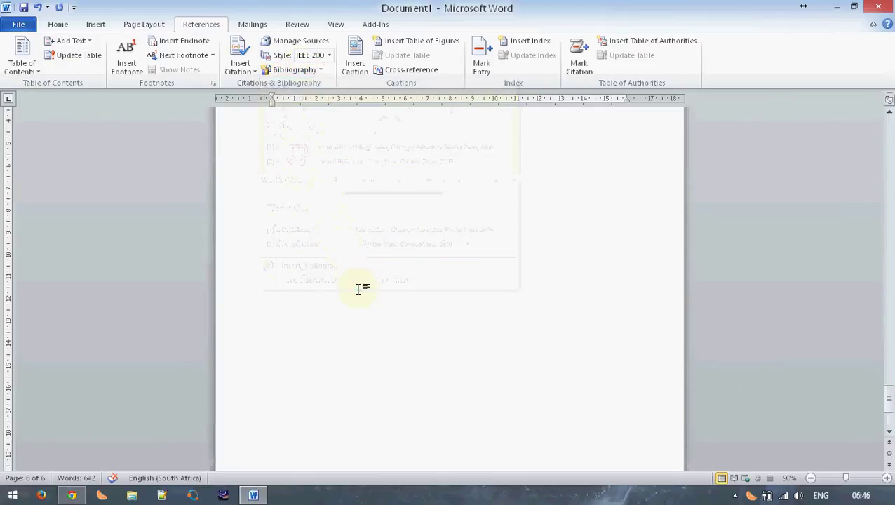
{"action": "scroll", "coordinate": [358, 246], "scroll_direction": "down", "scroll_amount": 3}
{"action": "scroll", "coordinate": [357, 242], "scroll_direction": "down", "scroll_amount": 1}
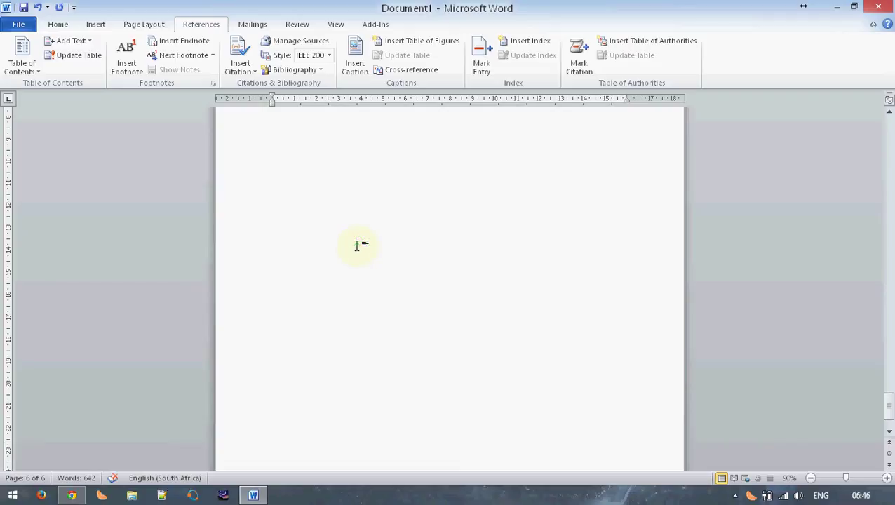
{"action": "scroll", "coordinate": [357, 214], "scroll_direction": "up", "scroll_amount": 1}
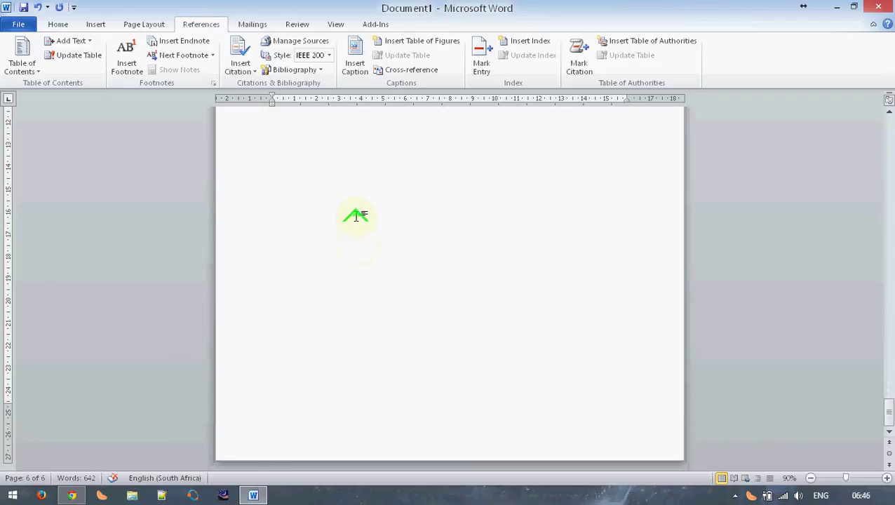
{"action": "scroll", "coordinate": [388, 215], "scroll_direction": "up", "scroll_amount": 5}
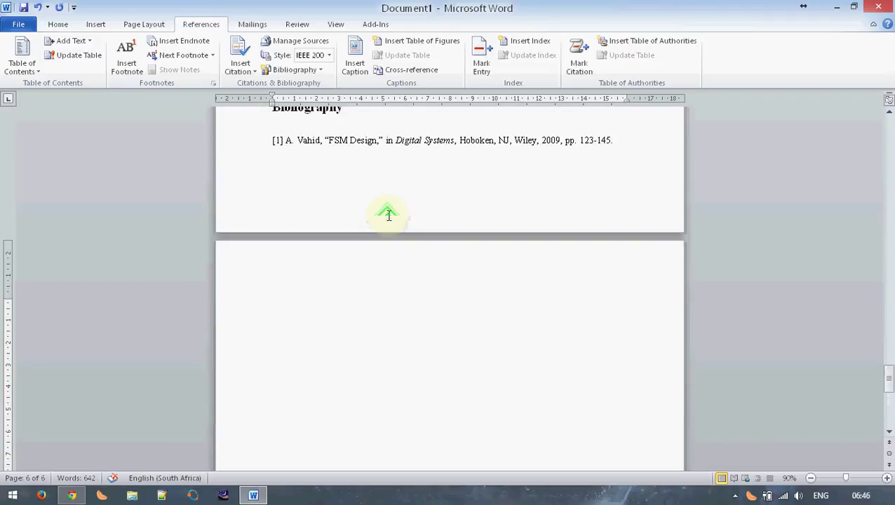
{"action": "scroll", "coordinate": [388, 215], "scroll_direction": "down", "scroll_amount": 1}
{"action": "left_click", "coordinate": [388, 214]}
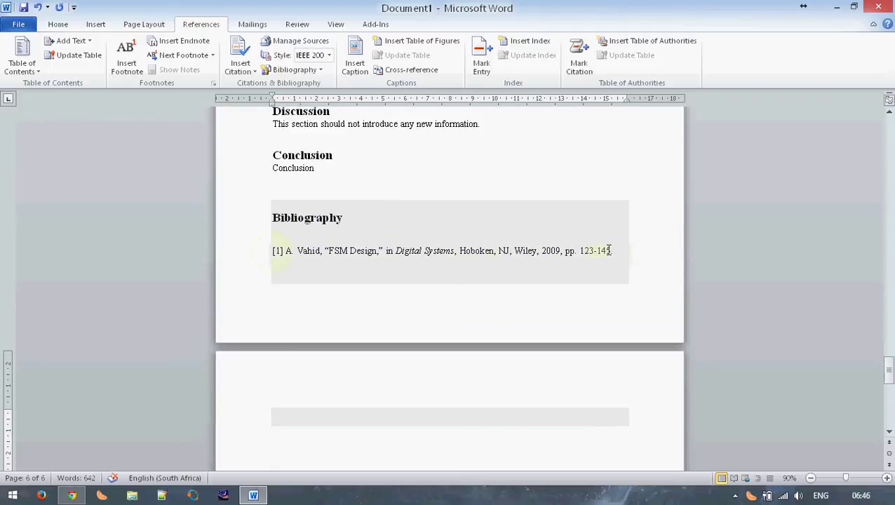
- Rename the bibliography heading from 'Bibliography' to 'References'
{"action": "left_click", "coordinate": [340, 218]}
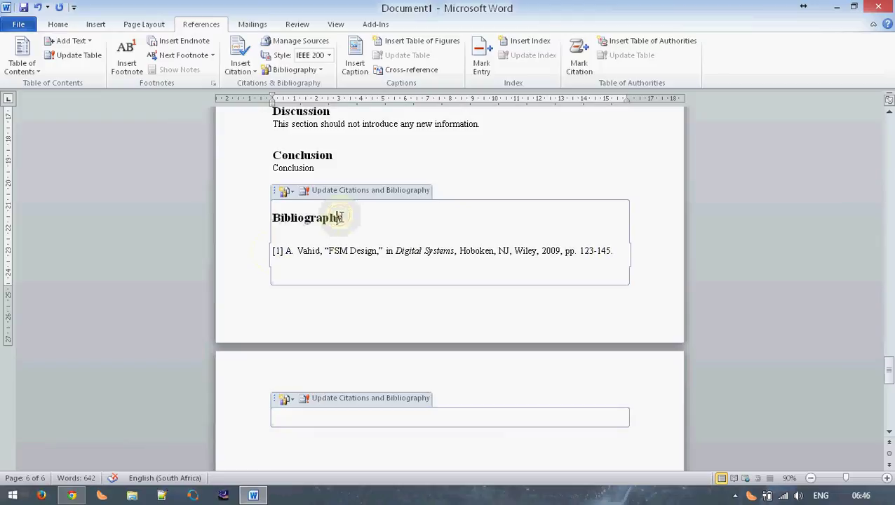
{"action": "left_click_drag", "start_coordinate": [343, 218], "coordinate": [247, 222]}
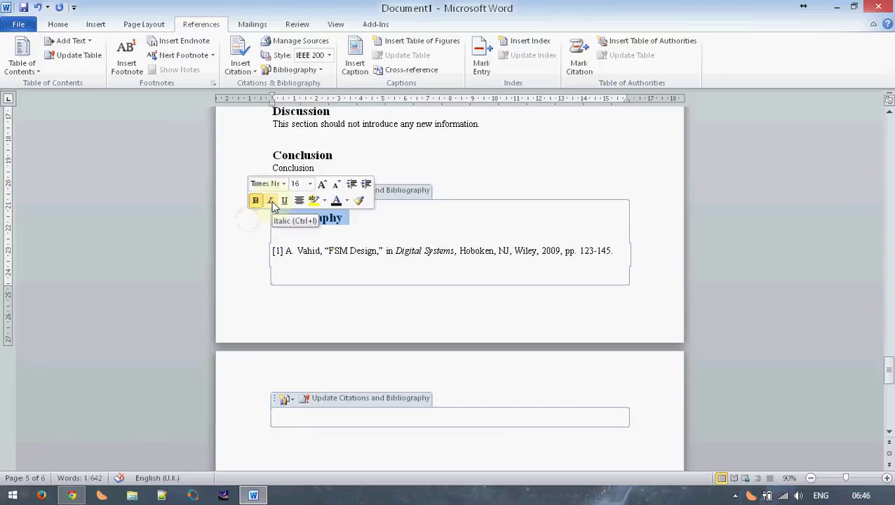
{"action": "type", "text": "References"}
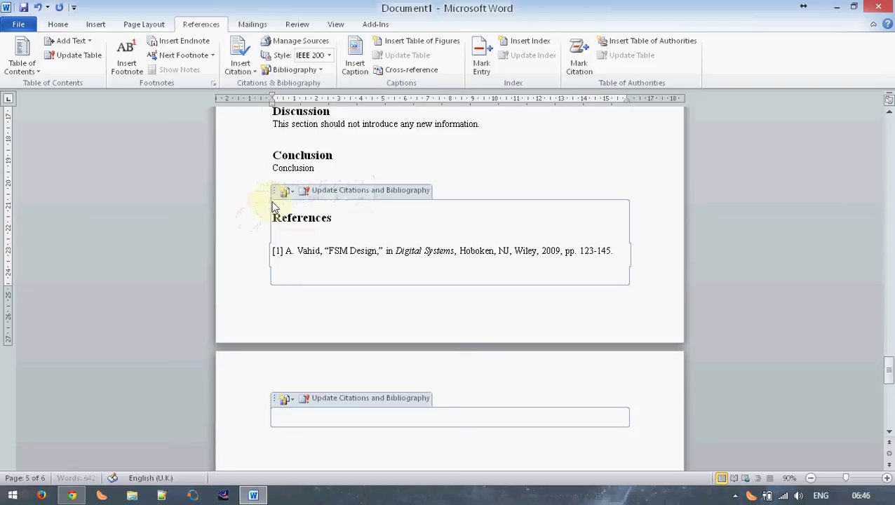
{"action": "left_click", "coordinate": [503, 171]}
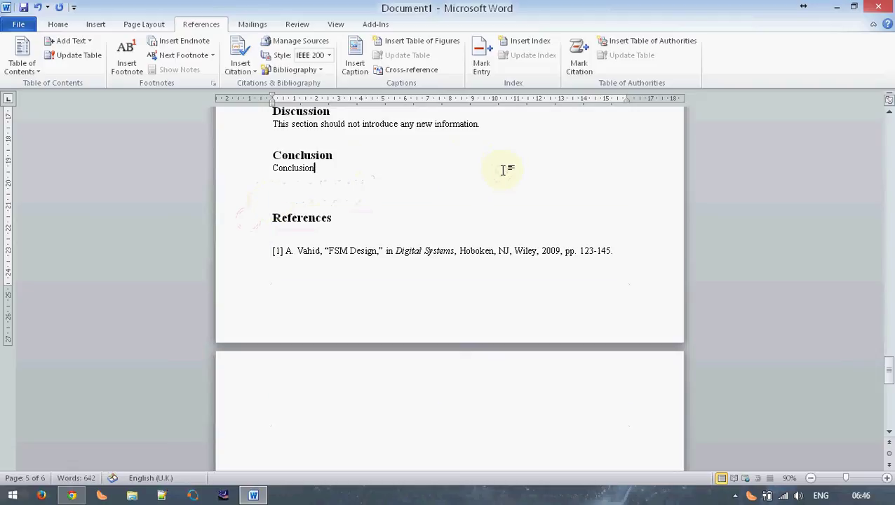
- Inspect the empty lines after the Conclusion on the last page, then scroll back up
{"action": "scroll", "coordinate": [483, 305], "scroll_direction": "down", "scroll_amount": 2}
{"action": "left_click", "coordinate": [484, 315]}
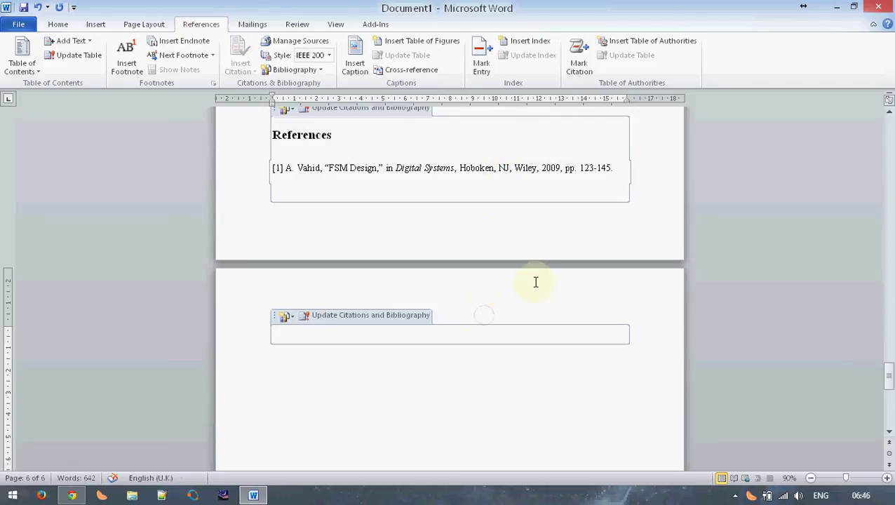
{"action": "scroll", "coordinate": [565, 274], "scroll_direction": "up", "scroll_amount": 3}
{"action": "left_click", "coordinate": [643, 229]}
{"action": "scroll", "coordinate": [650, 210], "scroll_direction": "down", "scroll_amount": 2}
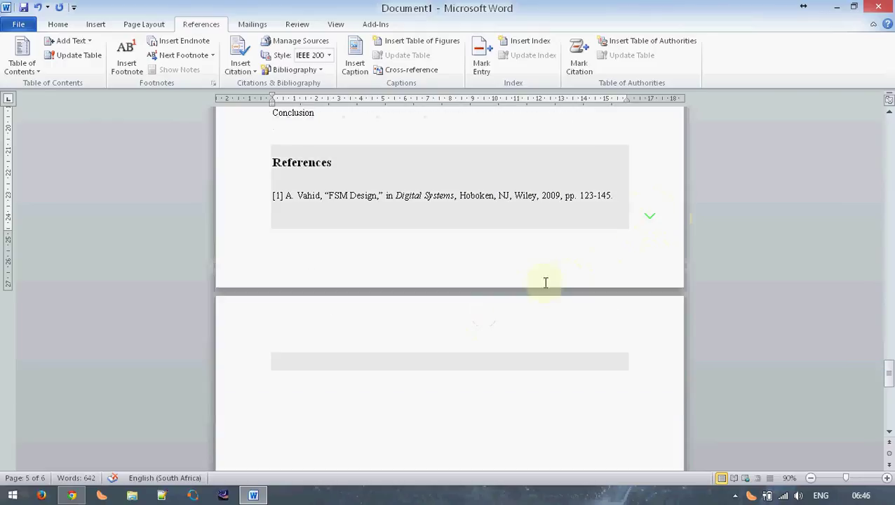
{"action": "left_click", "coordinate": [523, 380]}
{"action": "scroll", "coordinate": [523, 379], "scroll_direction": "down", "scroll_amount": 2}
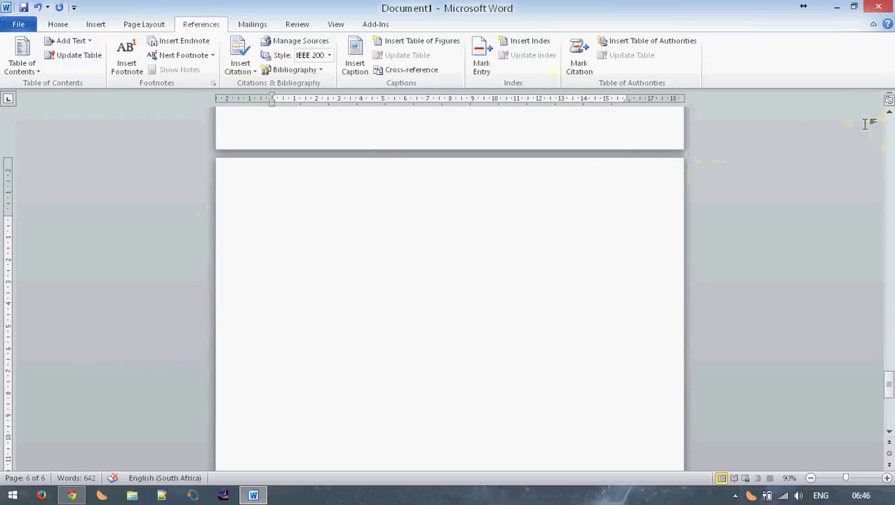
{"action": "scroll", "coordinate": [886, 116], "scroll_direction": "down", "scroll_amount": 1}
{"action": "left_click", "coordinate": [889, 113]}
{"action": "scroll", "coordinate": [887, 121], "scroll_direction": "up", "scroll_amount": 20}
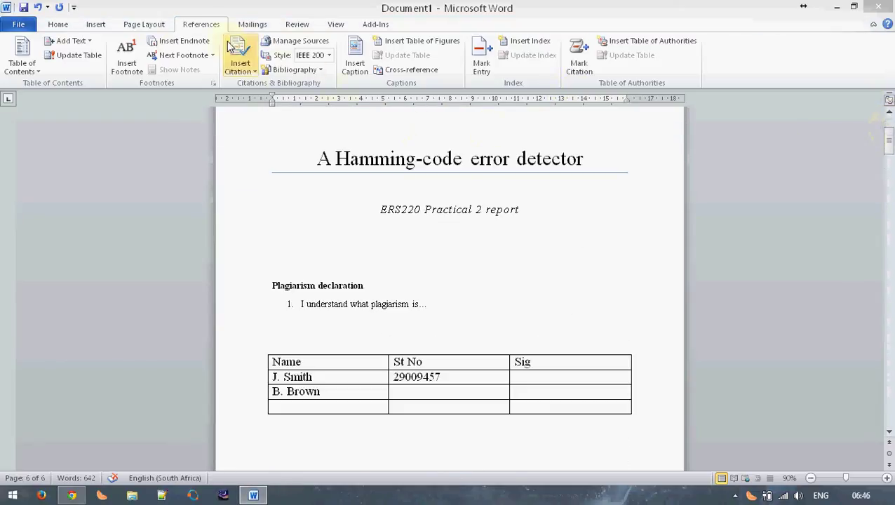
- Turn on the Navigation Pane and jump through the headings to Abstract and Introduction
{"action": "left_click", "coordinate": [336, 24]}
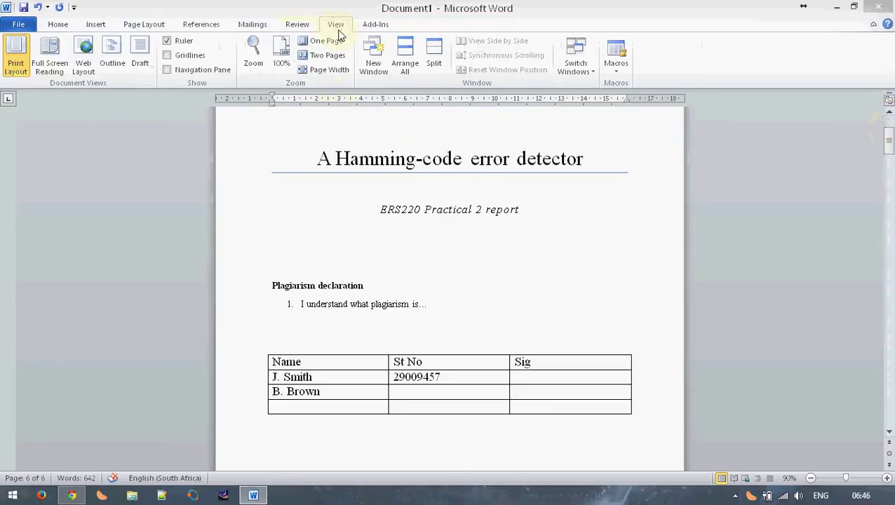
{"action": "left_click", "coordinate": [172, 71]}
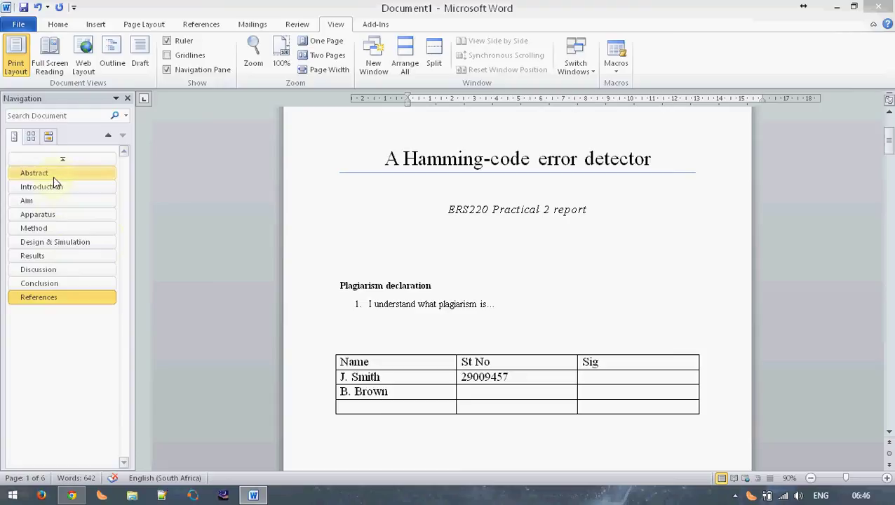
{"action": "left_click", "coordinate": [66, 157]}
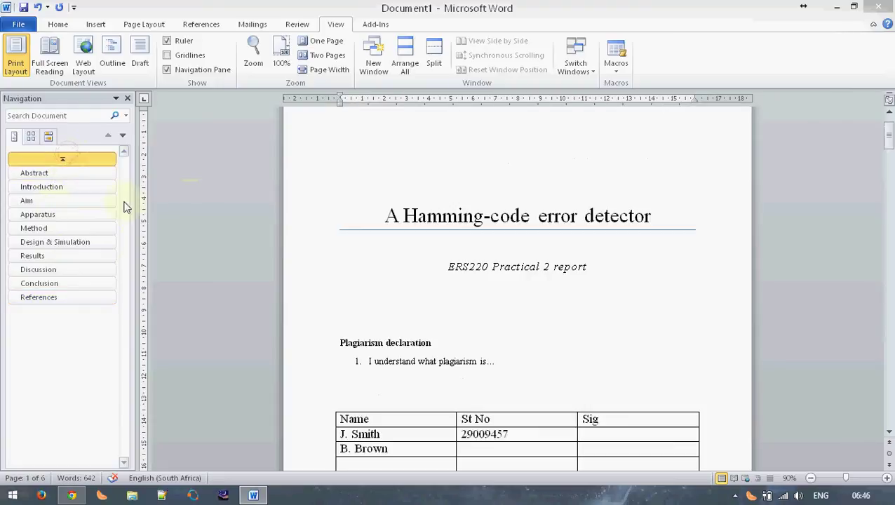
{"action": "left_click", "coordinate": [50, 174]}
{"action": "left_click", "coordinate": [49, 188]}
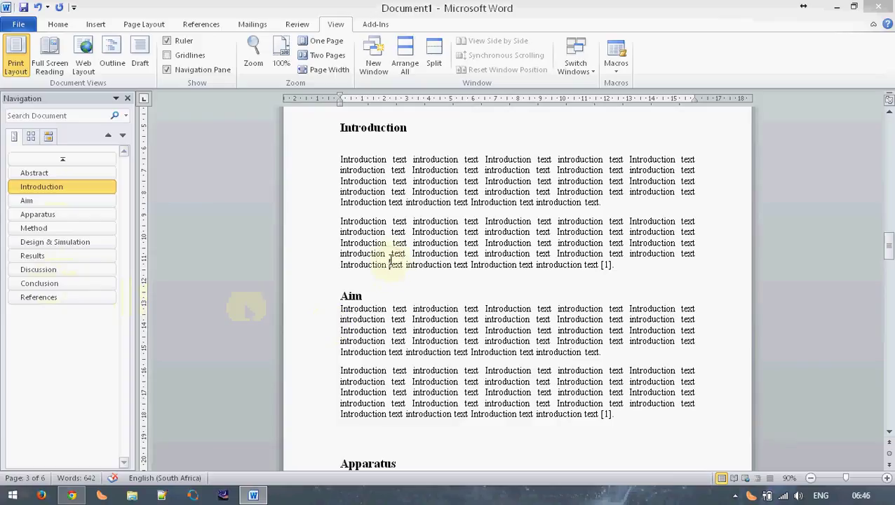
{"action": "scroll", "coordinate": [390, 263], "scroll_direction": "up", "scroll_amount": 15}
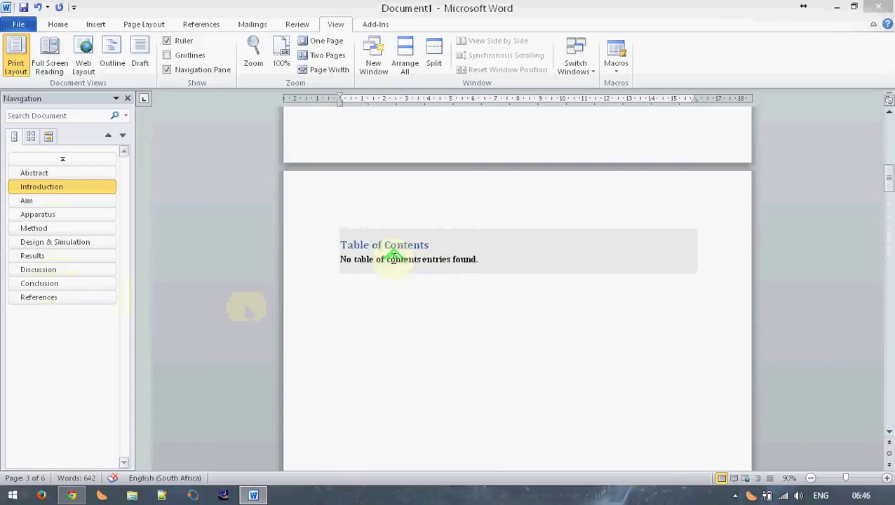
- Update the table of contents so it lists Abstract through References on pages 3–5
{"action": "left_click", "coordinate": [393, 256]}
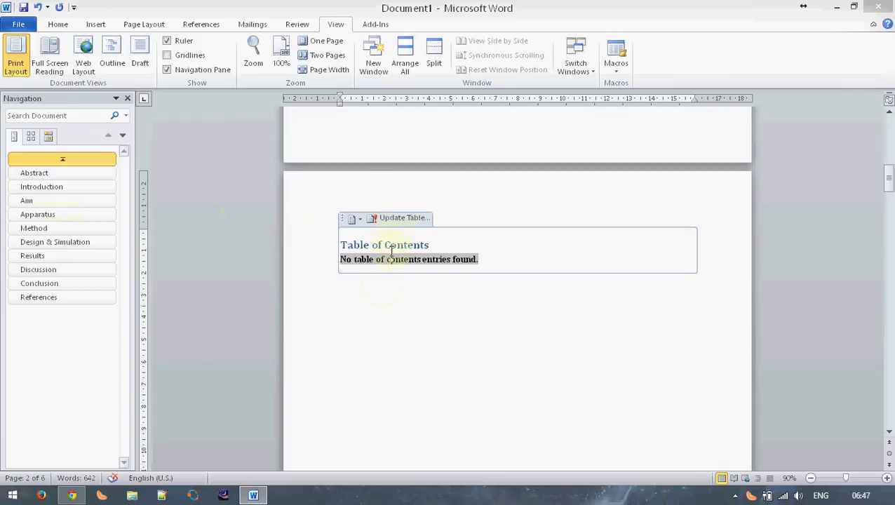
{"action": "left_click", "coordinate": [386, 220]}
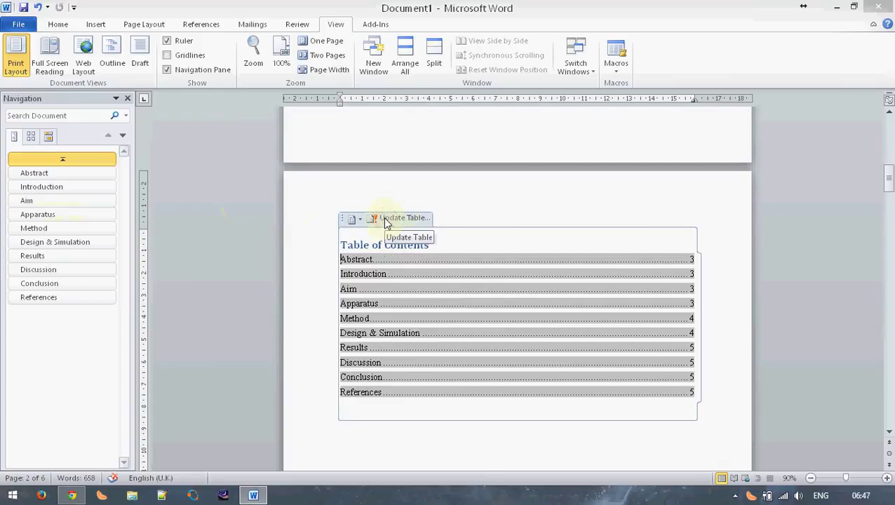
{"action": "scroll", "coordinate": [426, 300], "scroll_direction": "down", "scroll_amount": 2}
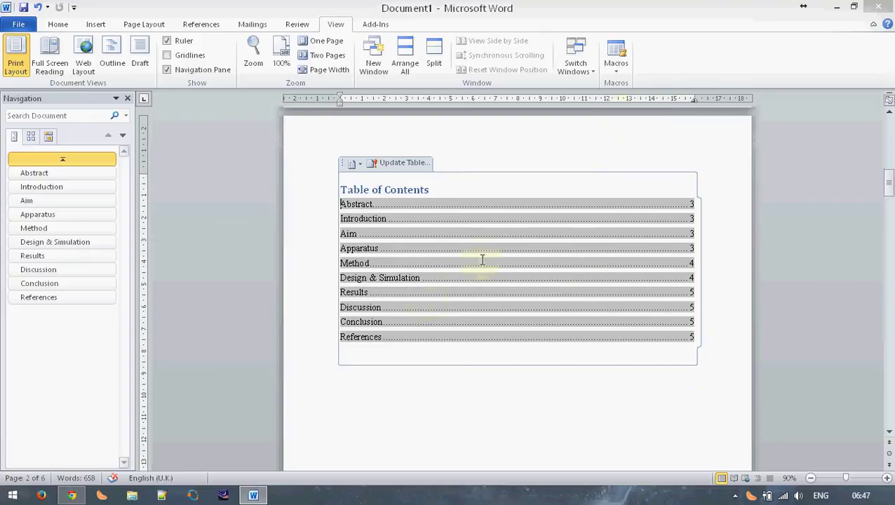
{"action": "scroll", "coordinate": [483, 260], "scroll_direction": "down", "scroll_amount": 10}
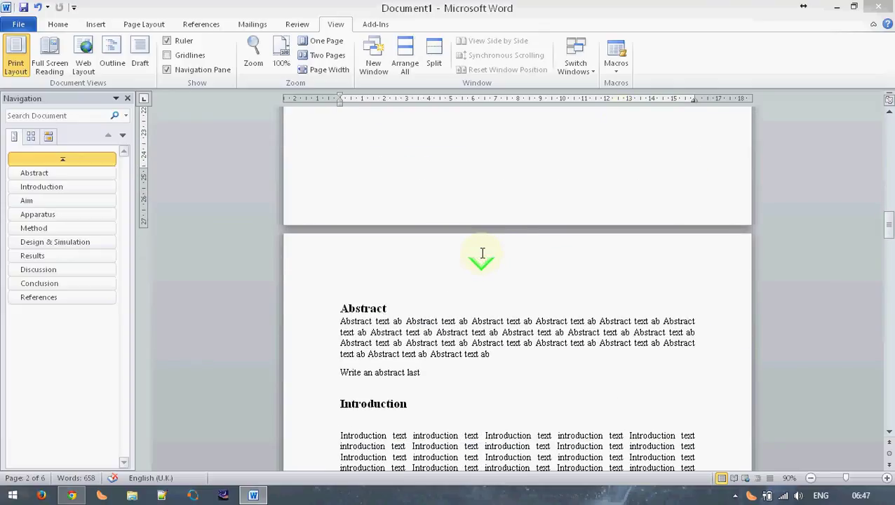
{"action": "scroll", "coordinate": [483, 253], "scroll_direction": "down", "scroll_amount": 10}
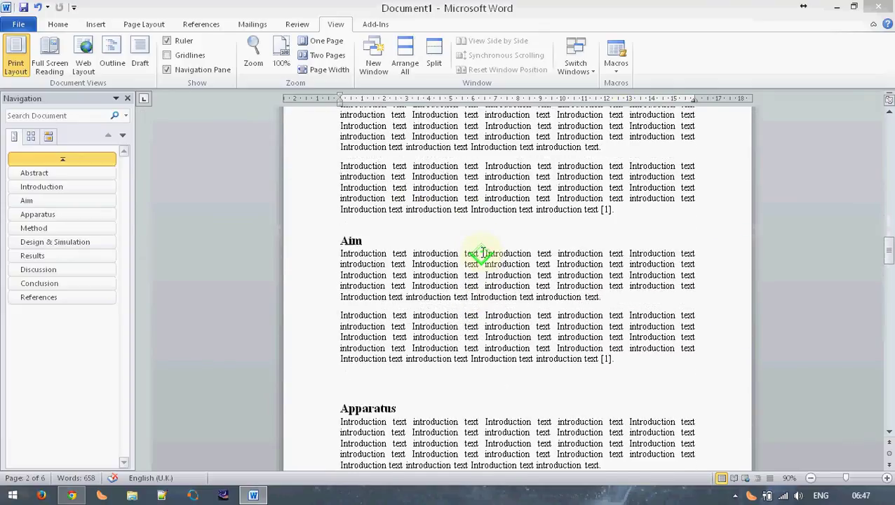
- Open the page 3 header for editing
{"action": "scroll", "coordinate": [483, 249], "scroll_direction": "up", "scroll_amount": 5}
{"action": "left_click", "coordinate": [480, 238]}
{"action": "double_click", "coordinate": [476, 176]}
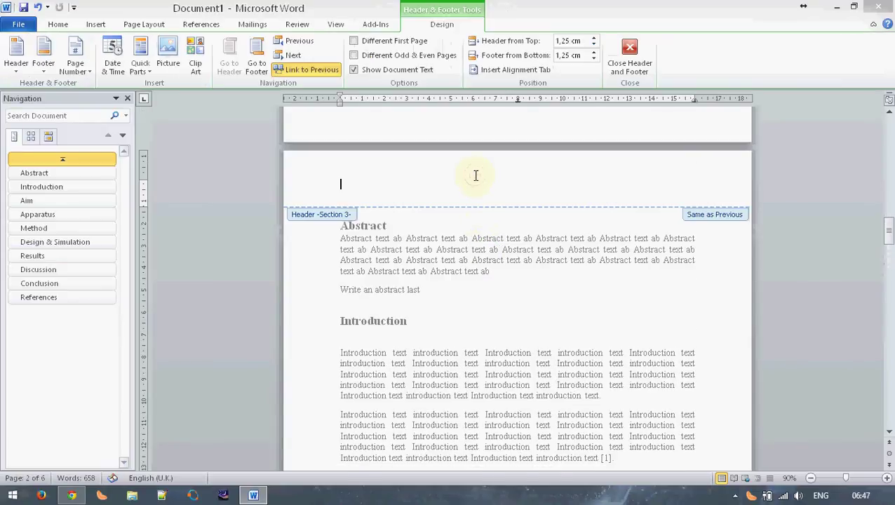
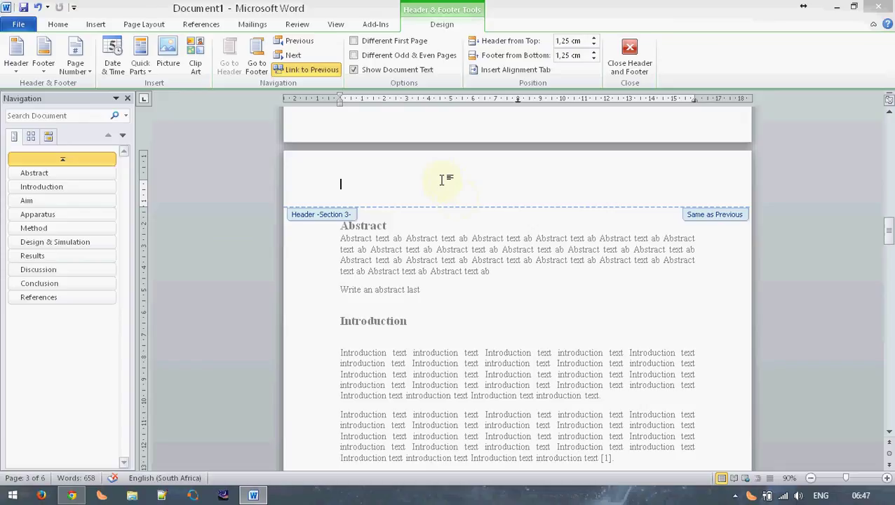
- Unlink the Section 3 header from the previous section's header
{"action": "scroll", "coordinate": [442, 181], "scroll_direction": "down", "scroll_amount": 10}
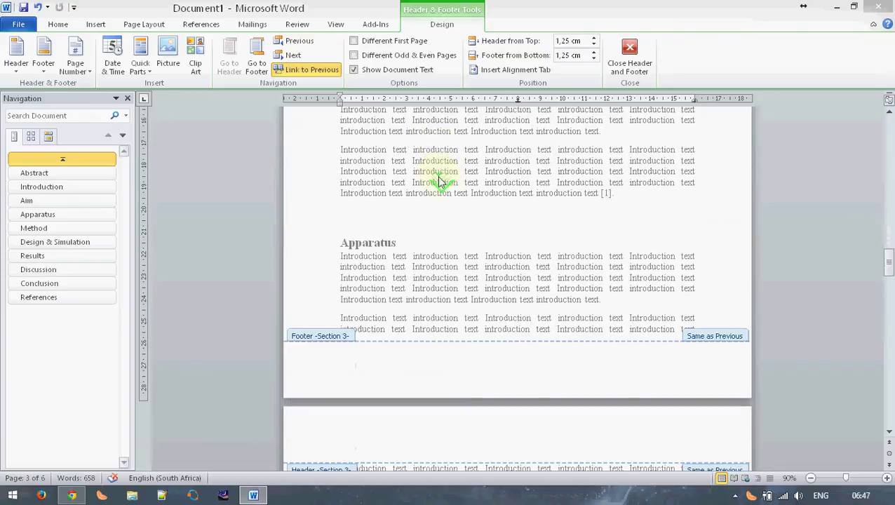
{"action": "scroll", "coordinate": [517, 183], "scroll_direction": "up", "scroll_amount": 15}
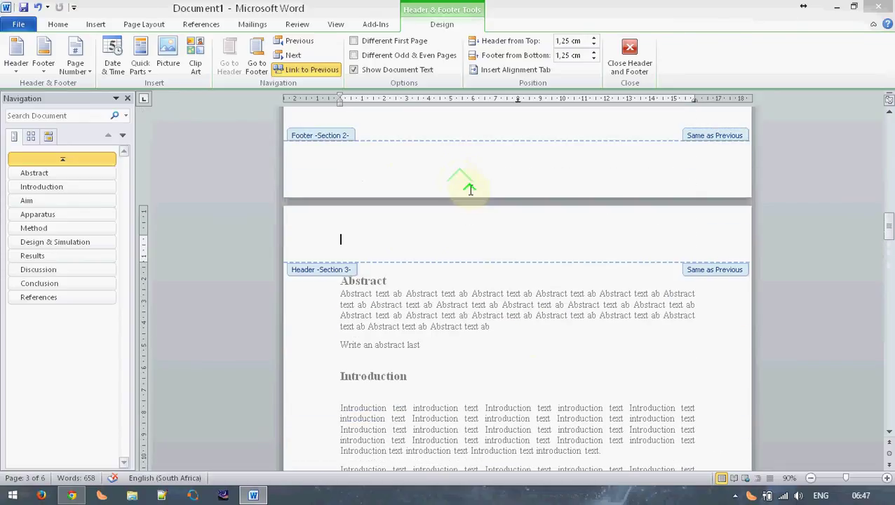
{"action": "scroll", "coordinate": [477, 202], "scroll_direction": "up", "scroll_amount": 8}
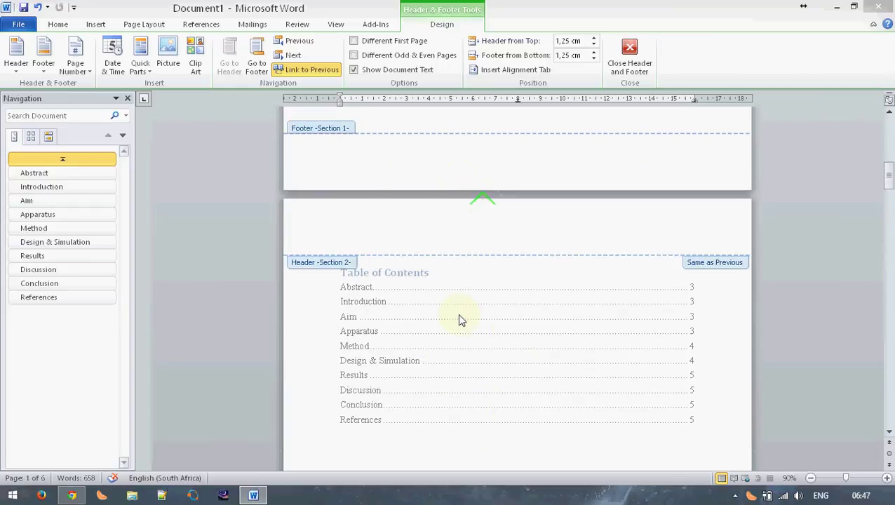
{"action": "scroll", "coordinate": [449, 295], "scroll_direction": "down", "scroll_amount": 4}
{"action": "scroll", "coordinate": [435, 275], "scroll_direction": "down", "scroll_amount": 8}
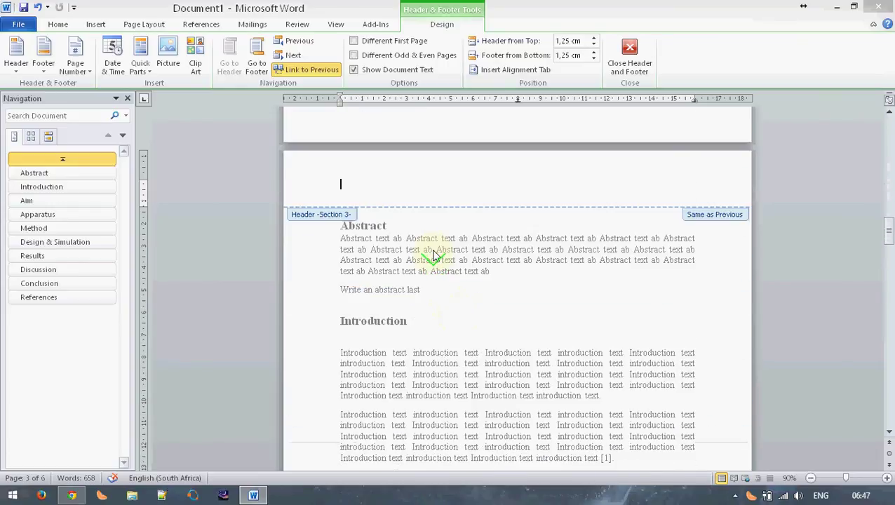
{"action": "left_click", "coordinate": [432, 179]}
{"action": "left_click", "coordinate": [306, 71]}
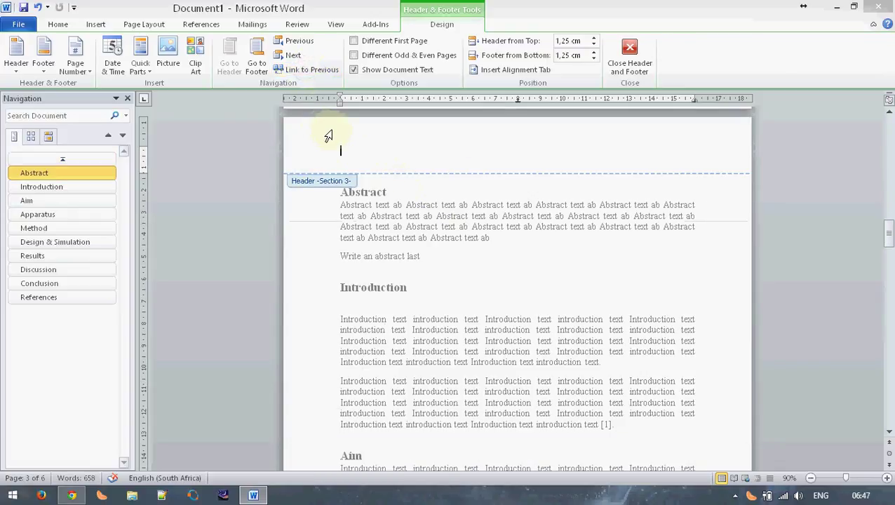
- Unlink the Section 3 footer from the previous section's footer
{"action": "scroll", "coordinate": [436, 168], "scroll_direction": "down", "scroll_amount": 10}
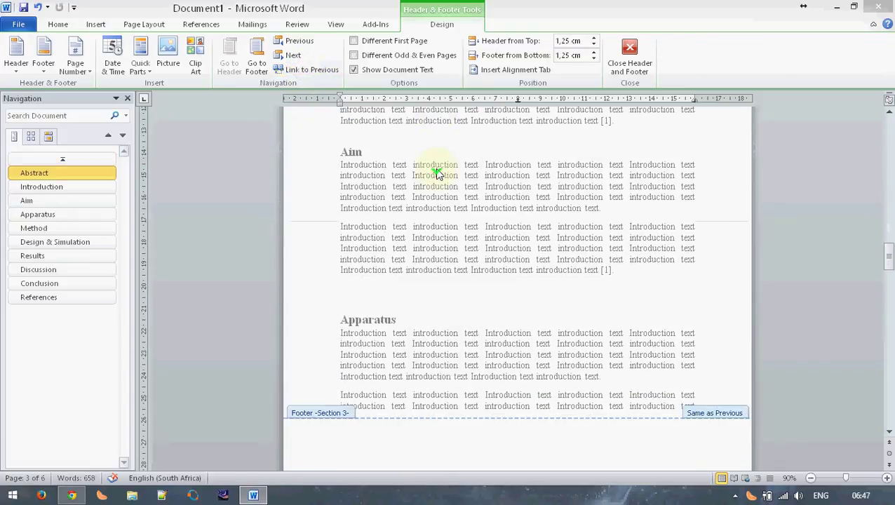
{"action": "left_click", "coordinate": [565, 358]}
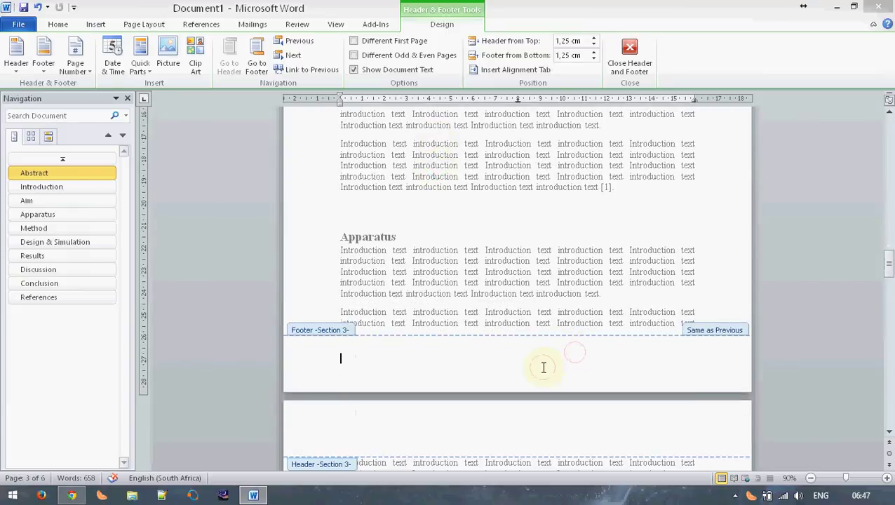
{"action": "left_click", "coordinate": [306, 70]}
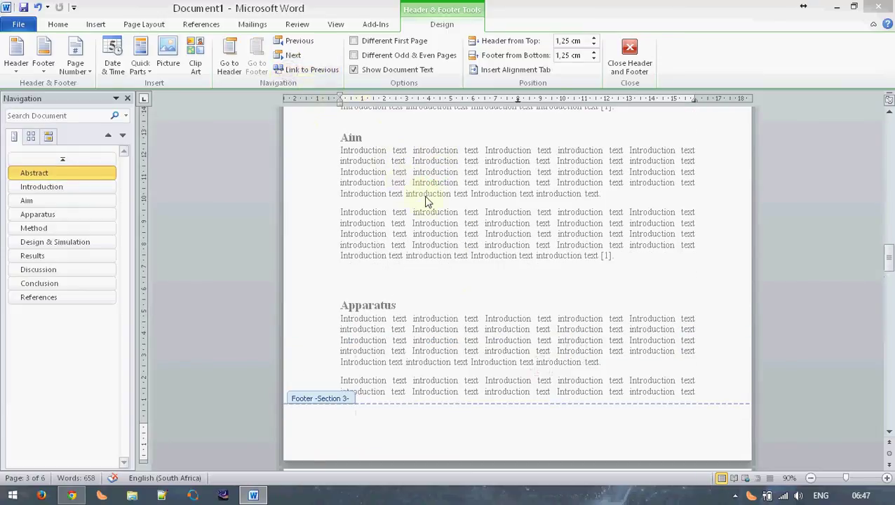
{"action": "scroll", "coordinate": [480, 279], "scroll_direction": "down", "scroll_amount": 1}
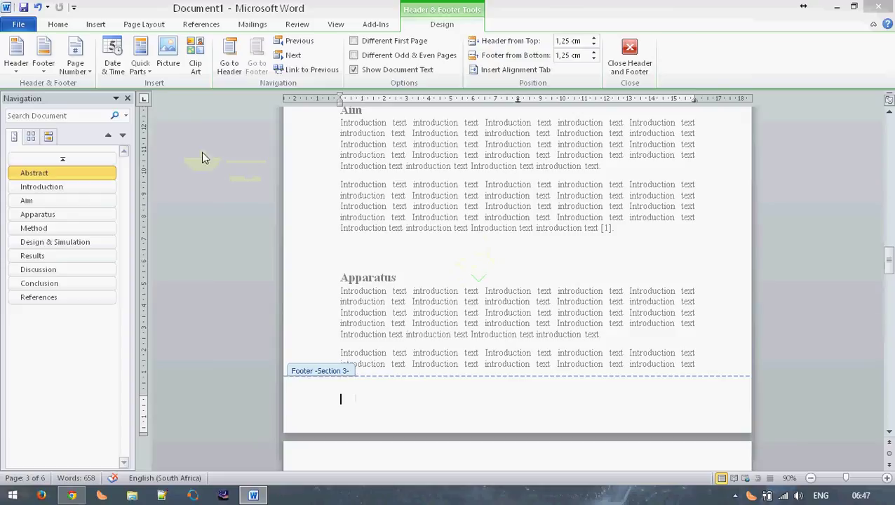
- Insert a right-aligned Plain Number 3 page number at the bottom of the Section 3 page
{"action": "left_click", "coordinate": [77, 70]}
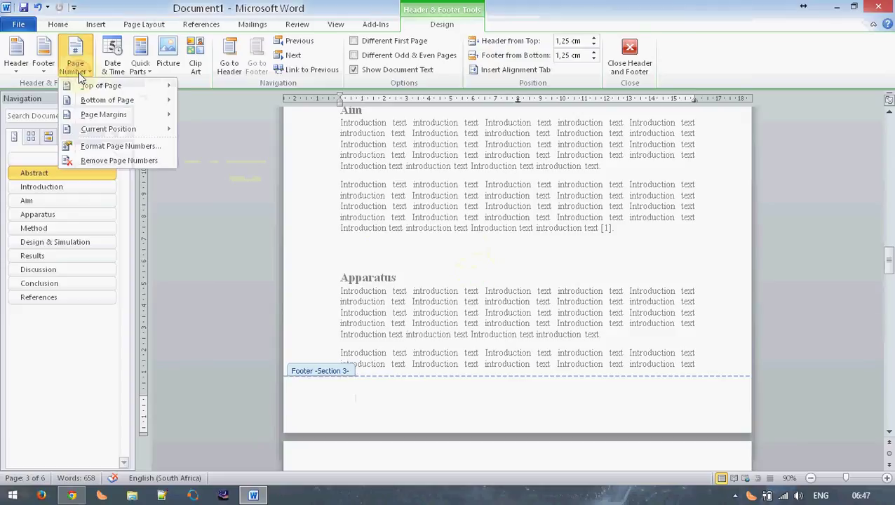
{"action": "mouse_move", "coordinate": [105, 100]}
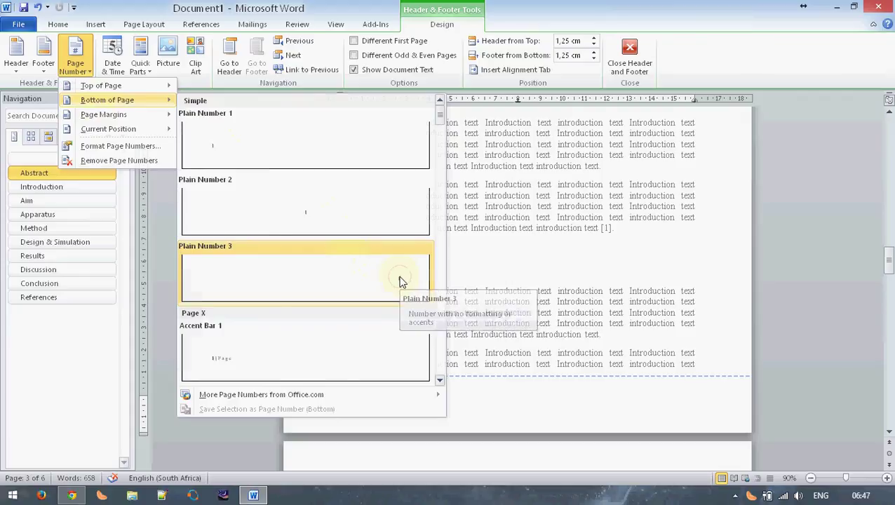
{"action": "left_click", "coordinate": [403, 283]}
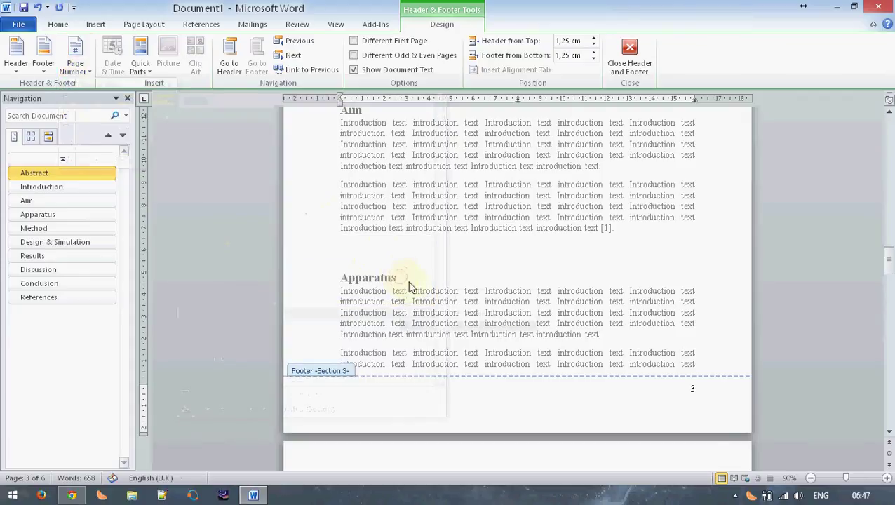
- Format the Section 3 page number to start at 1
{"action": "right_click", "coordinate": [692, 387]}
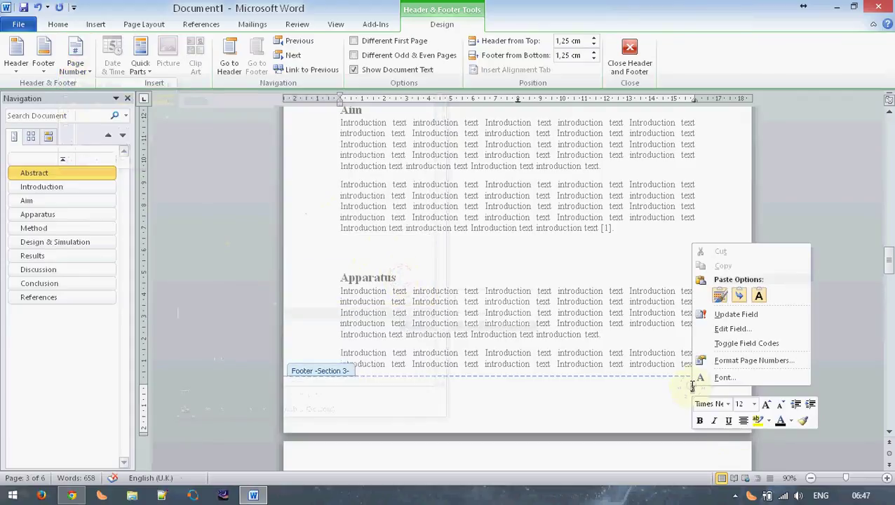
{"action": "left_click", "coordinate": [725, 360]}
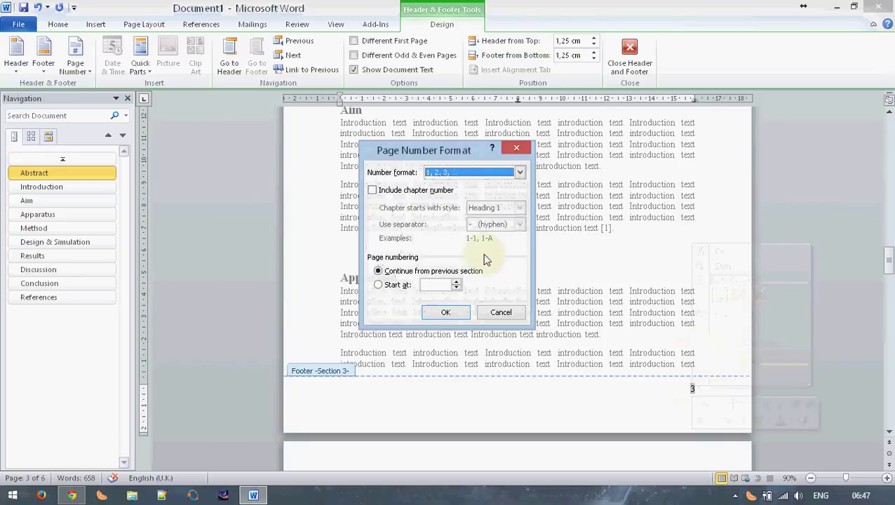
{"action": "left_click", "coordinate": [393, 284]}
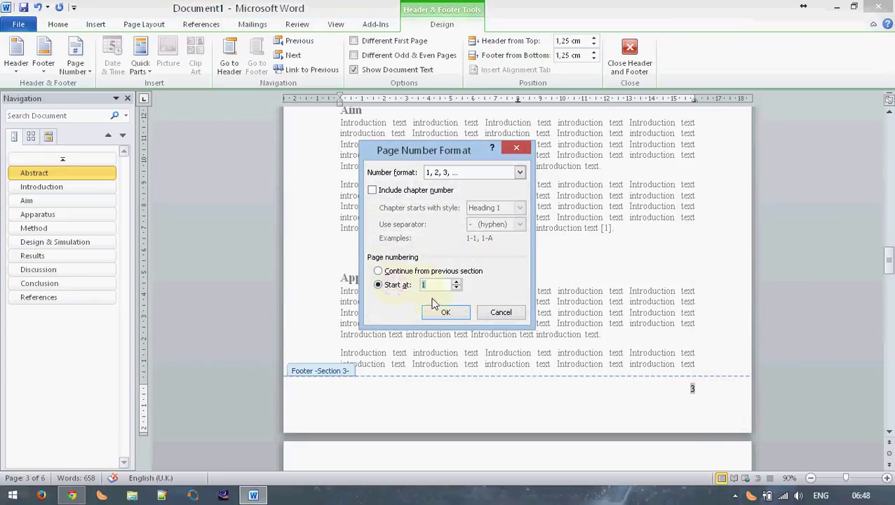
{"action": "left_click", "coordinate": [445, 312]}
{"action": "scroll", "coordinate": [702, 400], "scroll_direction": "down", "scroll_amount": 5}
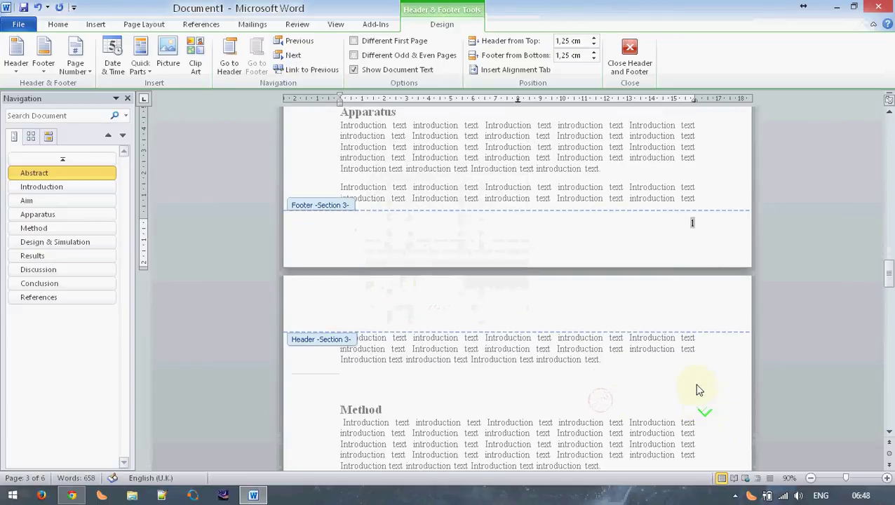
{"action": "scroll", "coordinate": [700, 232], "scroll_direction": "down", "scroll_amount": 15}
{"action": "scroll", "coordinate": [700, 235], "scroll_direction": "down", "scroll_amount": 3}
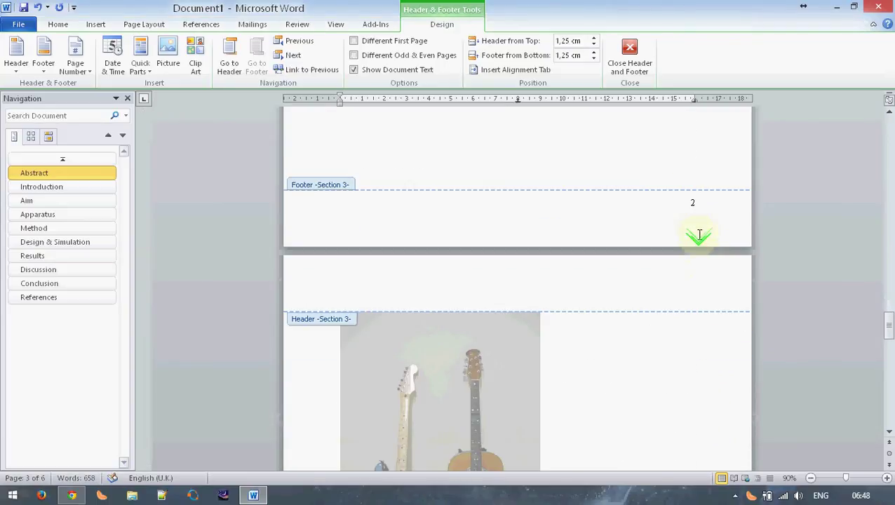
{"action": "scroll", "coordinate": [702, 242], "scroll_direction": "up", "scroll_amount": 12}
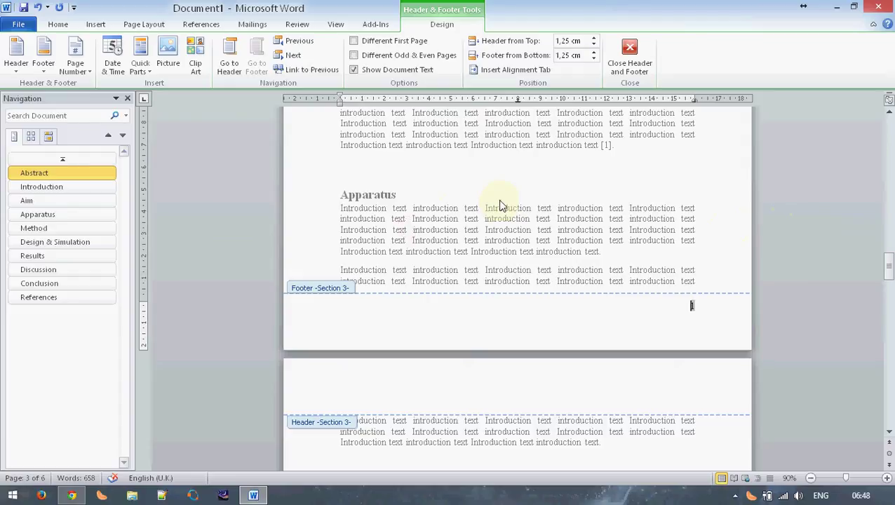
{"action": "scroll", "coordinate": [500, 205], "scroll_direction": "up", "scroll_amount": 5}
{"action": "scroll", "coordinate": [647, 214], "scroll_direction": "up", "scroll_amount": 10}
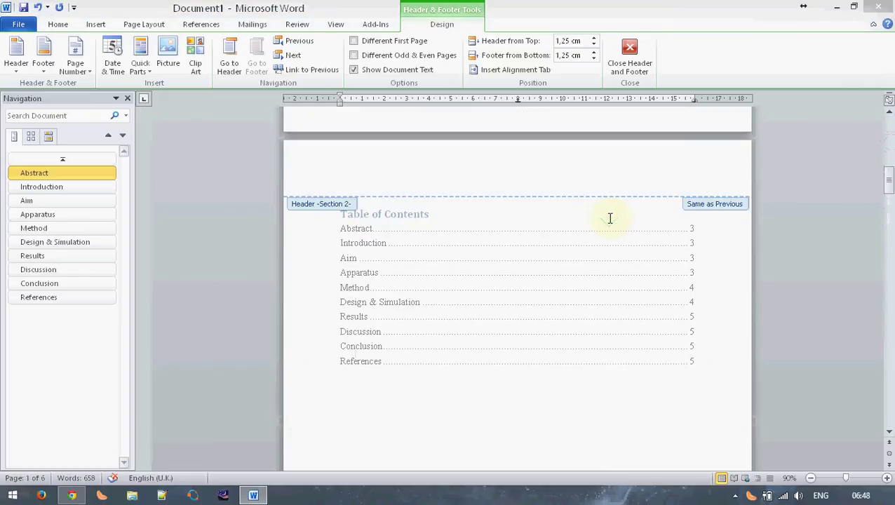
{"action": "scroll", "coordinate": [602, 230], "scroll_direction": "down", "scroll_amount": 1}
{"action": "scroll", "coordinate": [404, 383], "scroll_direction": "down", "scroll_amount": 7}
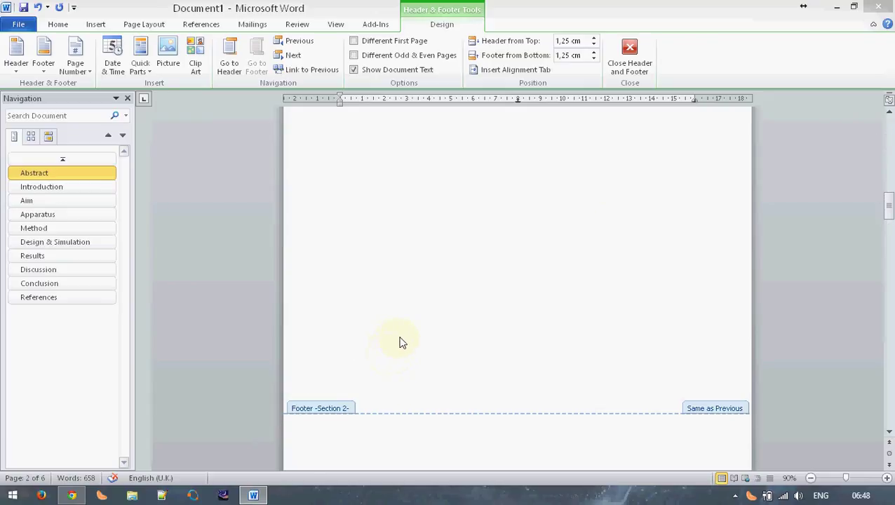
- Unlink the Section 2 footer and insert a right-aligned page number in it
{"action": "scroll", "coordinate": [403, 345], "scroll_direction": "down", "scroll_amount": 1}
{"action": "left_click", "coordinate": [641, 390]}
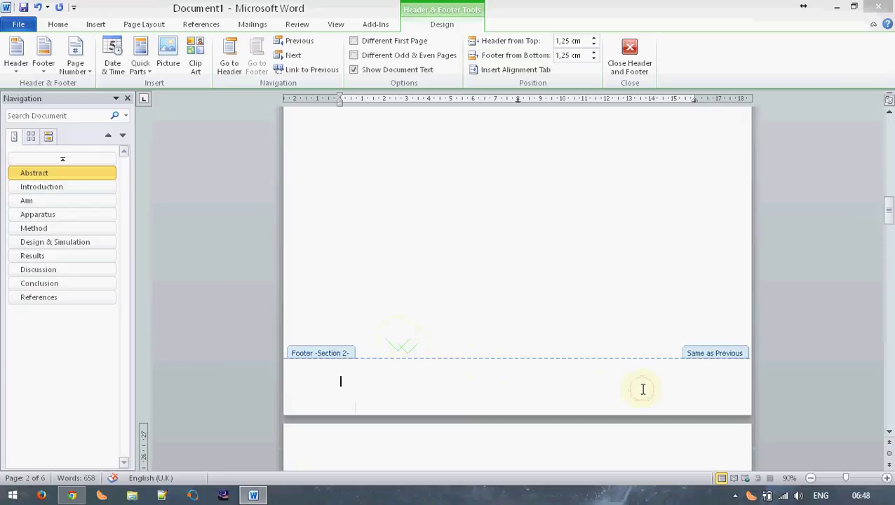
{"action": "left_click", "coordinate": [306, 74]}
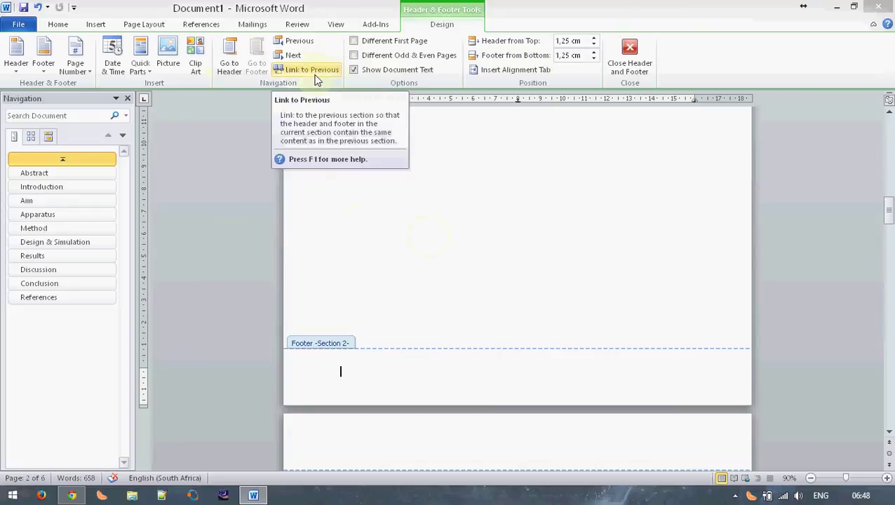
{"action": "left_click", "coordinate": [84, 60]}
{"action": "mouse_move", "coordinate": [110, 100]}
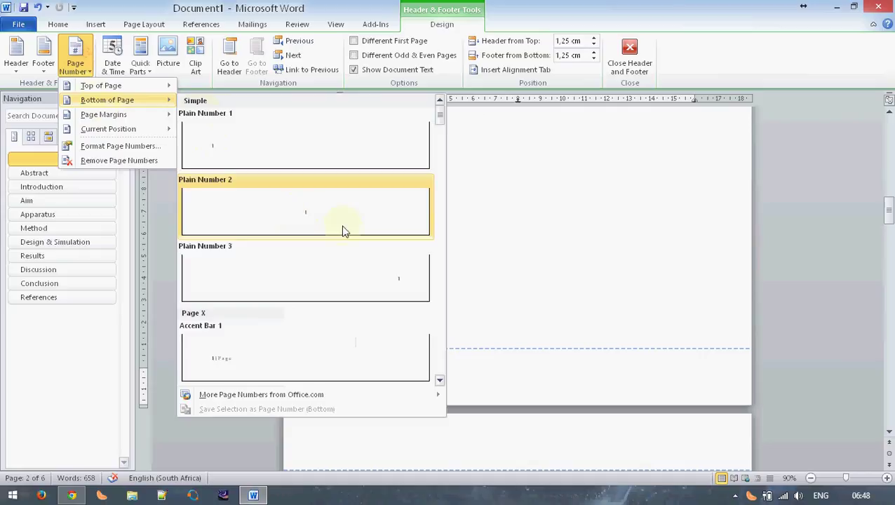
{"action": "left_click", "coordinate": [370, 273]}
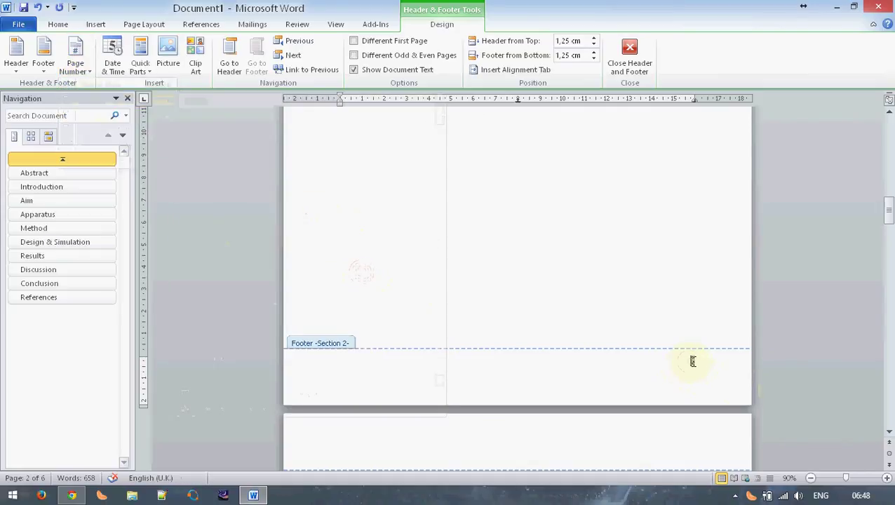
- Format the Section 2 page numbers as lowercase roman numerals (i, ii, iii) starting at i
{"action": "right_click", "coordinate": [692, 361]}
{"action": "left_click", "coordinate": [730, 337]}
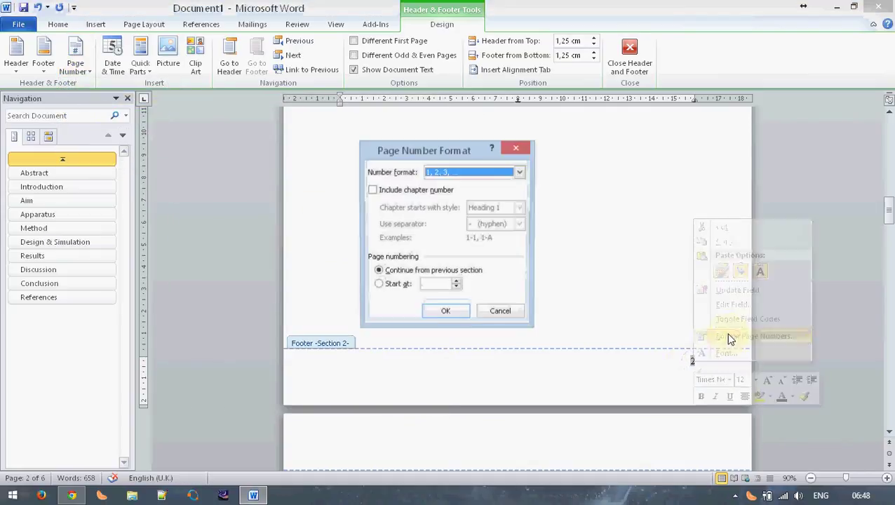
{"action": "left_click", "coordinate": [390, 285]}
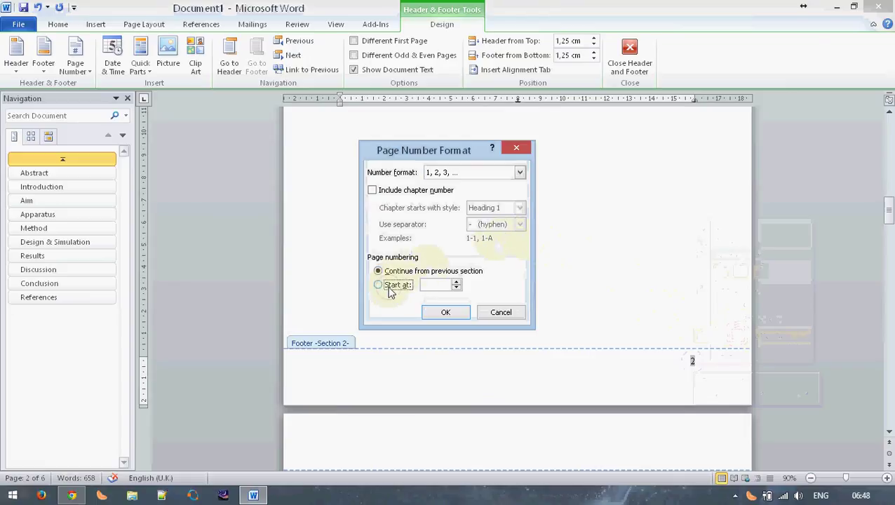
{"action": "left_click", "coordinate": [519, 173]}
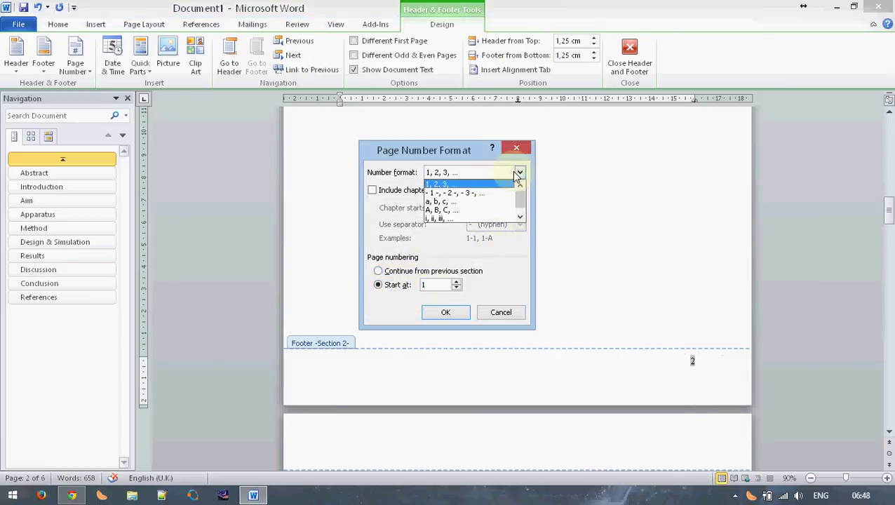
{"action": "left_click", "coordinate": [447, 220]}
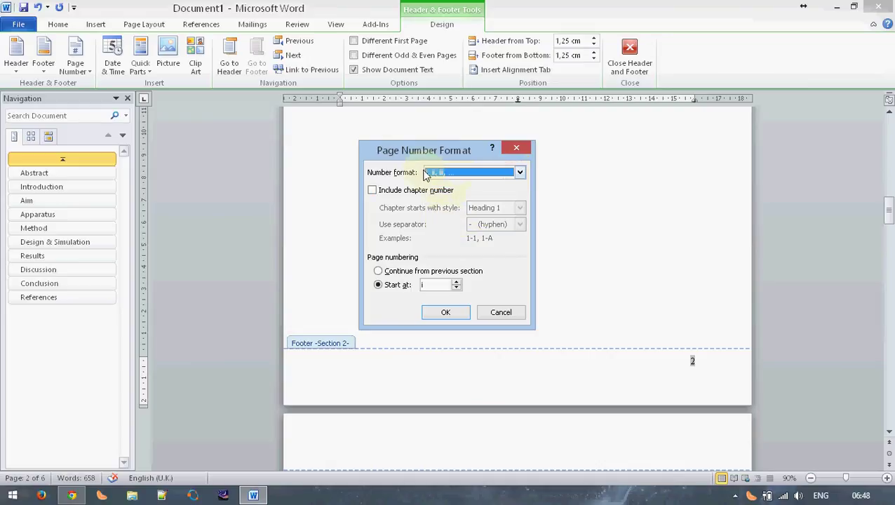
{"action": "left_click", "coordinate": [449, 313]}
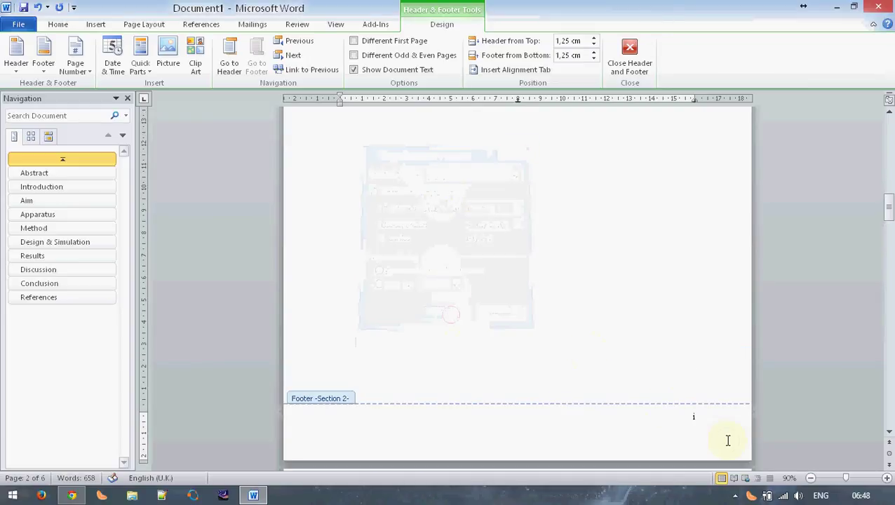
- Close header and footer editing and return to the document body
{"action": "scroll", "coordinate": [698, 354], "scroll_direction": "down", "scroll_amount": 2}
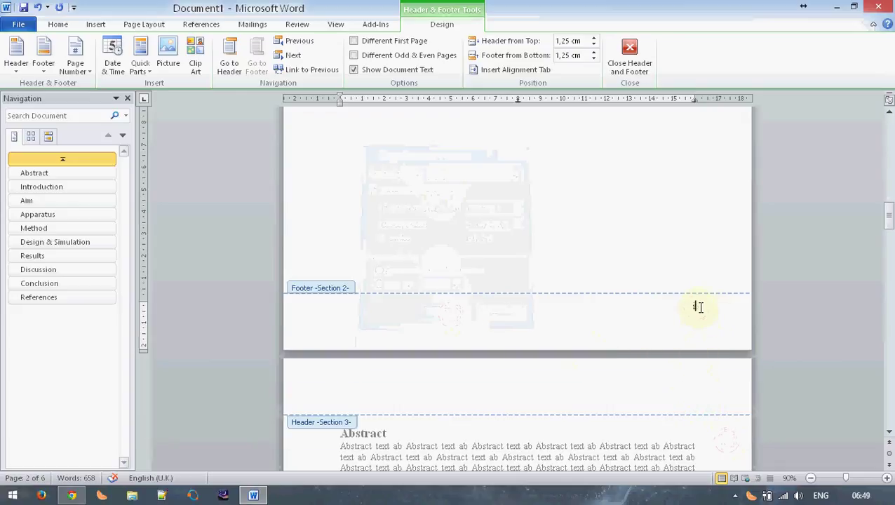
{"action": "scroll", "coordinate": [684, 302], "scroll_direction": "up", "scroll_amount": 10}
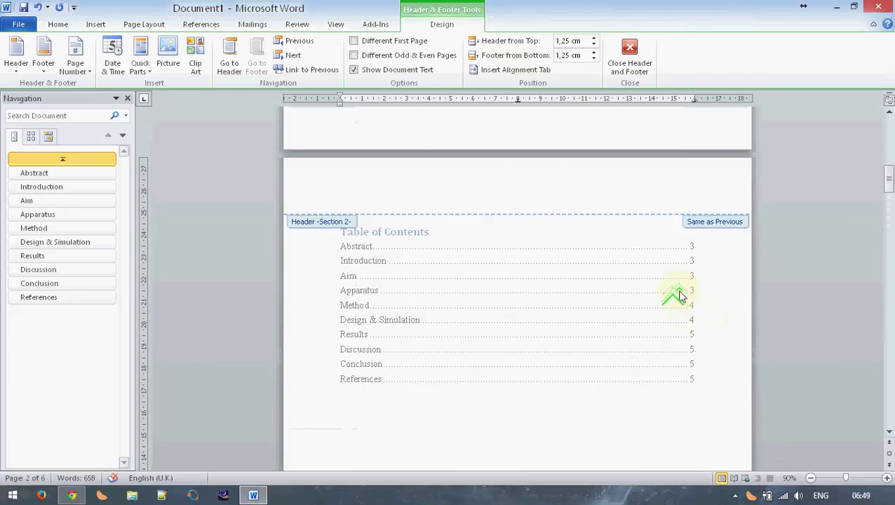
{"action": "scroll", "coordinate": [679, 289], "scroll_direction": "up", "scroll_amount": 5}
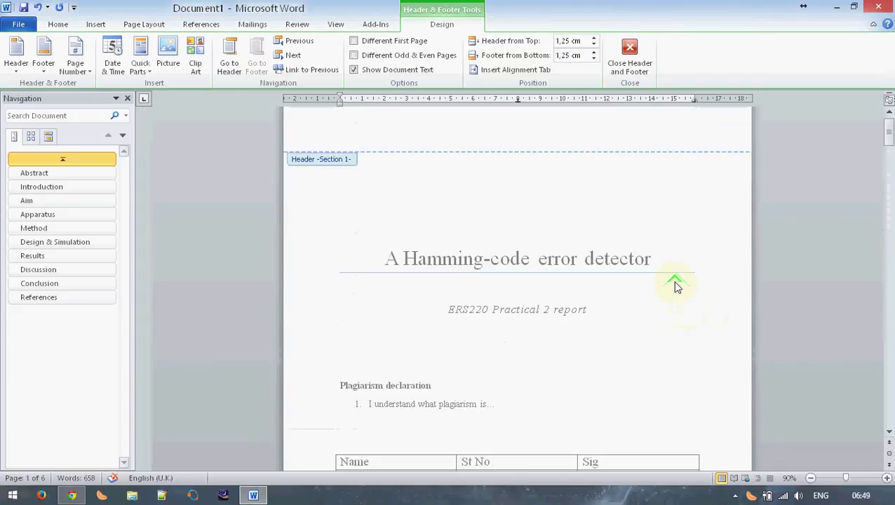
{"action": "scroll", "coordinate": [680, 286], "scroll_direction": "down", "scroll_amount": 8}
{"action": "scroll", "coordinate": [681, 284], "scroll_direction": "down", "scroll_amount": 8}
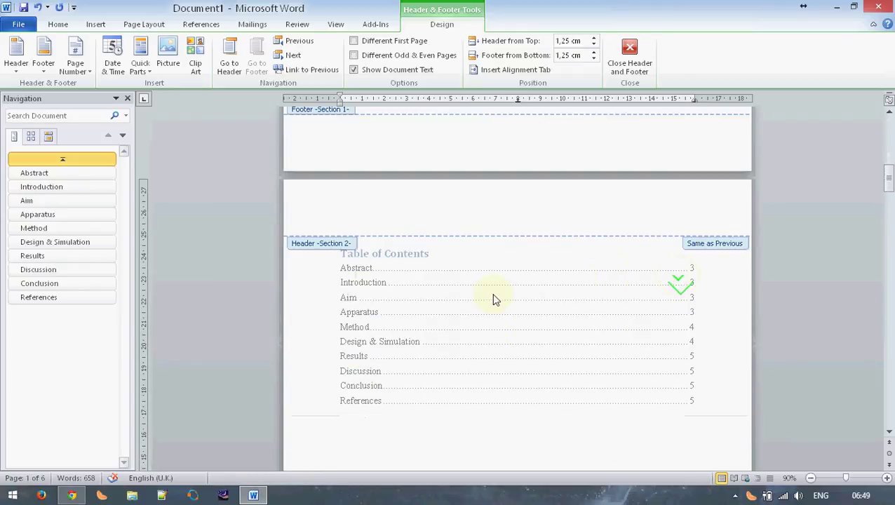
{"action": "double_click", "coordinate": [510, 446]}
- Update the entire table of contents so entries run from page 1 (Abstract) to 3 (References)
{"action": "scroll", "coordinate": [510, 442], "scroll_direction": "down", "scroll_amount": 3}
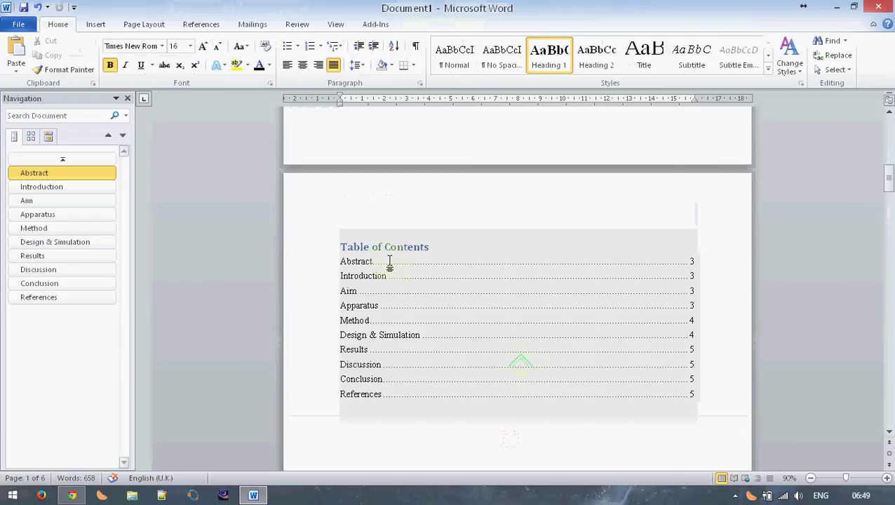
{"action": "left_click", "coordinate": [388, 249]}
{"action": "left_click", "coordinate": [413, 223]}
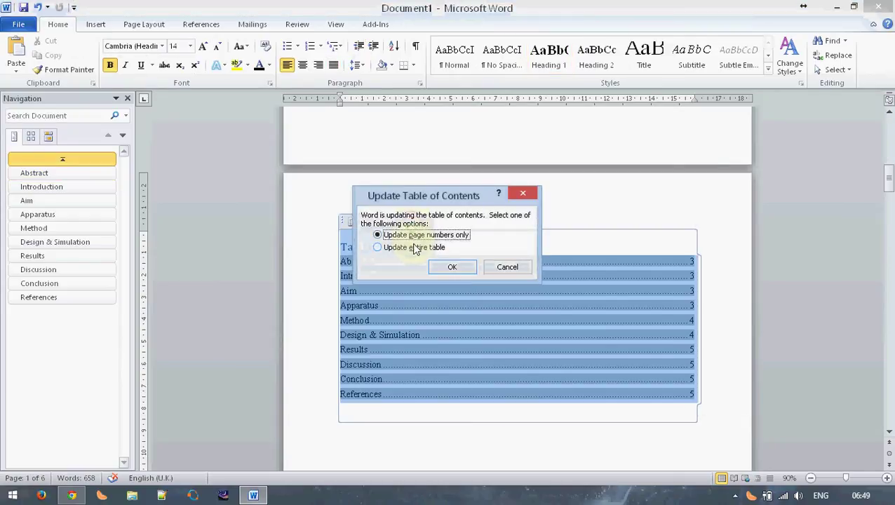
{"action": "left_click", "coordinate": [420, 250]}
{"action": "left_click", "coordinate": [453, 267]}
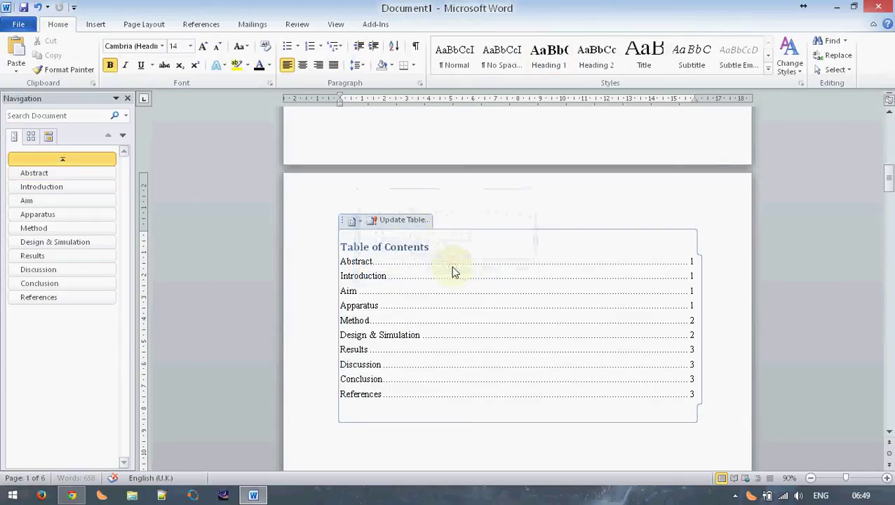
{"action": "left_click", "coordinate": [693, 320]}
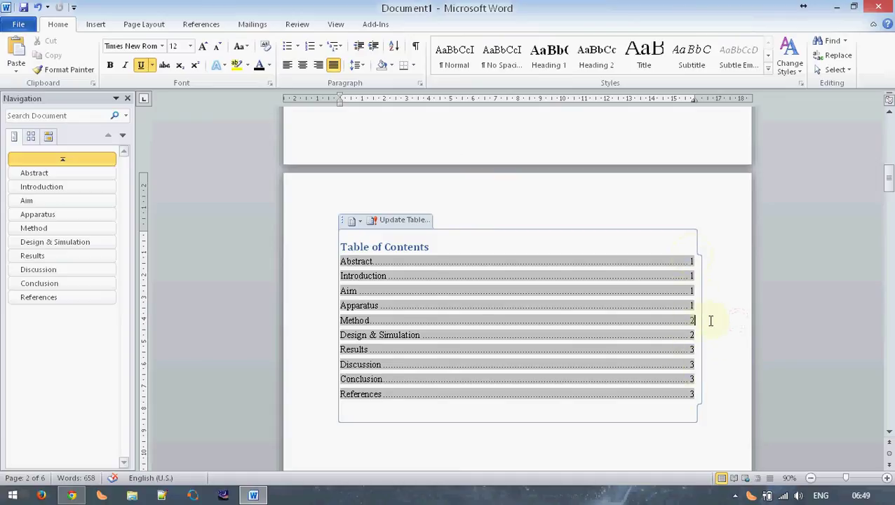
{"action": "scroll", "coordinate": [738, 346], "scroll_direction": "down", "scroll_amount": 4}
{"action": "left_click", "coordinate": [738, 346]}
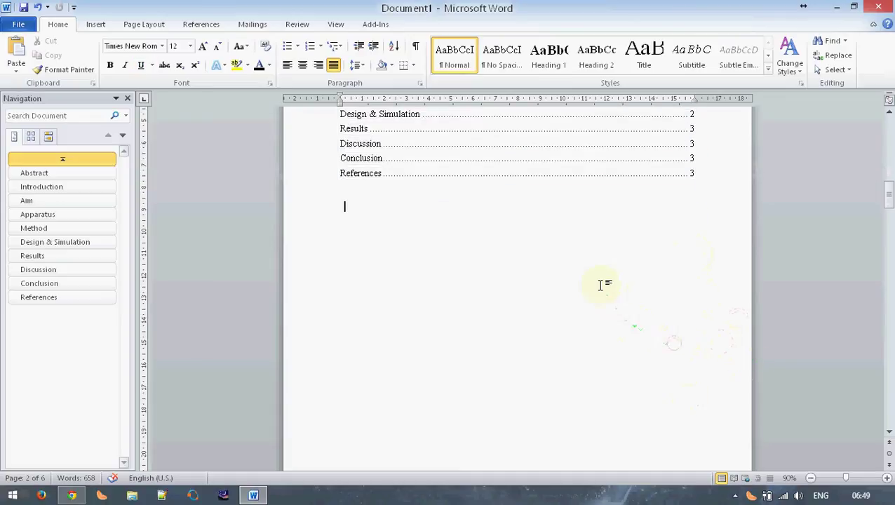
{"action": "scroll", "coordinate": [600, 284], "scroll_direction": "down", "scroll_amount": 7}
{"action": "scroll", "coordinate": [600, 285], "scroll_direction": "down", "scroll_amount": 9}
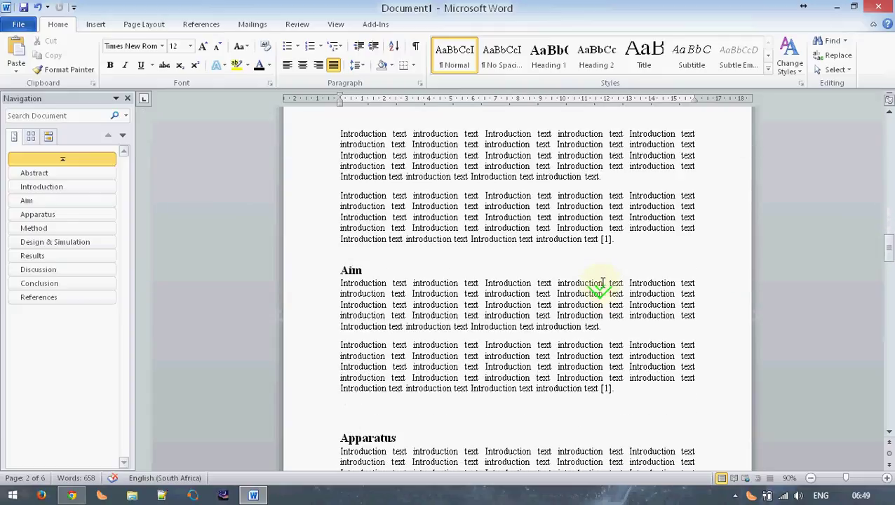
{"action": "scroll", "coordinate": [603, 239], "scroll_direction": "up", "scroll_amount": 2}
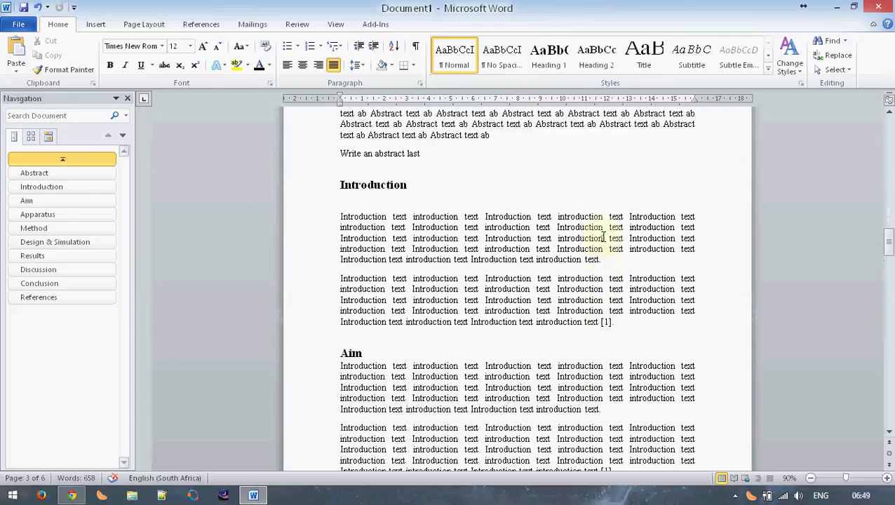
- Add an empty paragraph after the first Introduction paragraph
{"action": "left_click", "coordinate": [406, 186]}
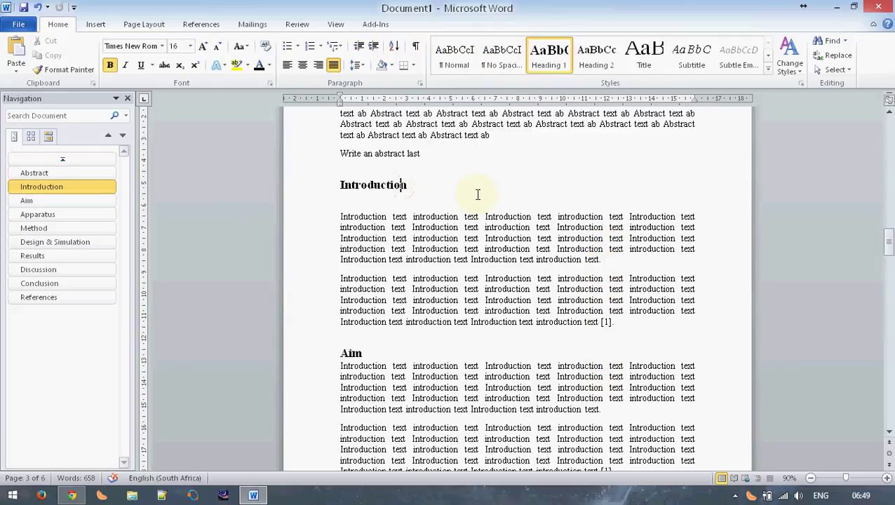
{"action": "left_click", "coordinate": [596, 260]}
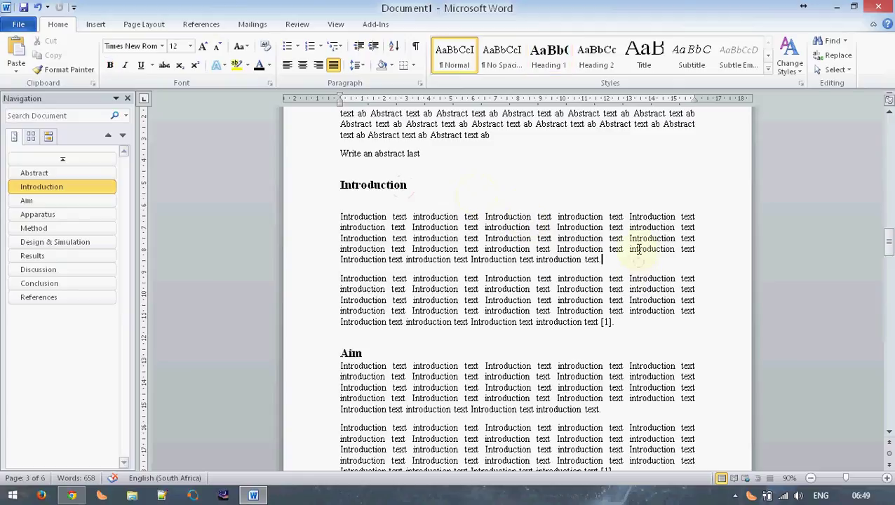
{"action": "key", "text": "Return"}
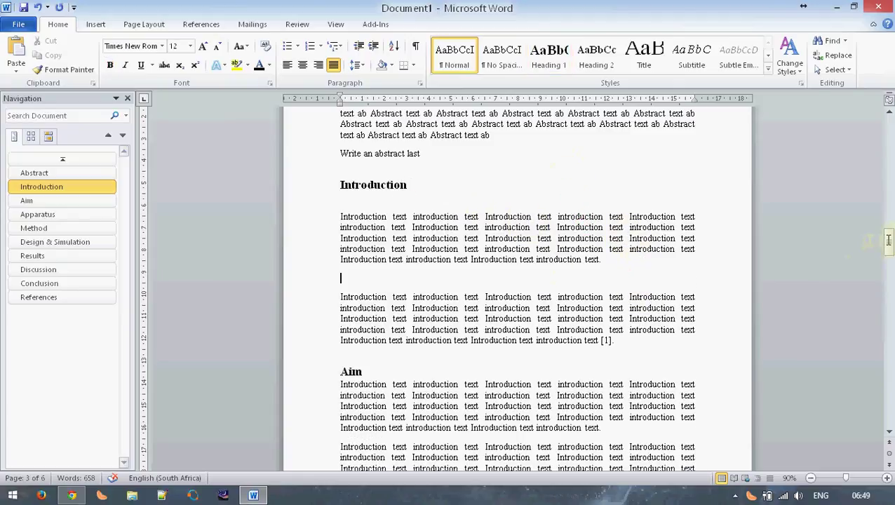
- Insert a Heading 2 'Design of component 1' after the first Design & Simulation paragraph
{"action": "left_click", "coordinate": [60, 242]}
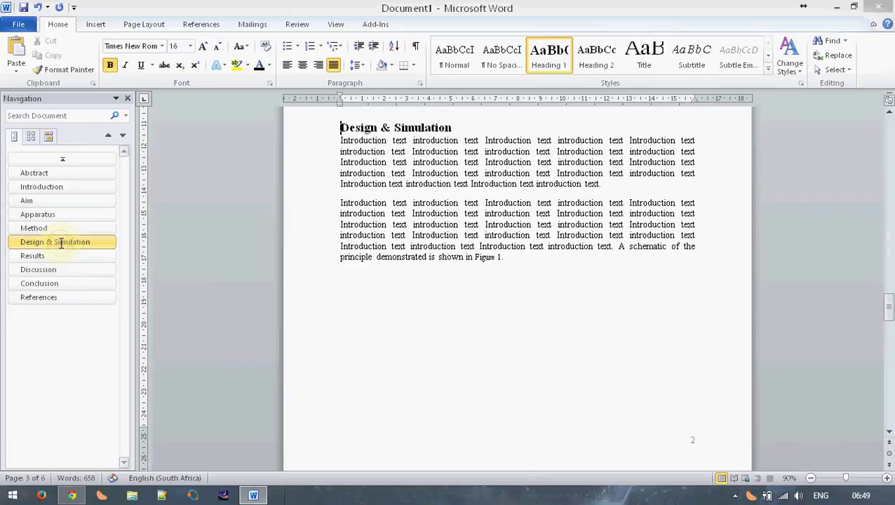
{"action": "left_click", "coordinate": [570, 273]}
{"action": "left_click", "coordinate": [639, 186]}
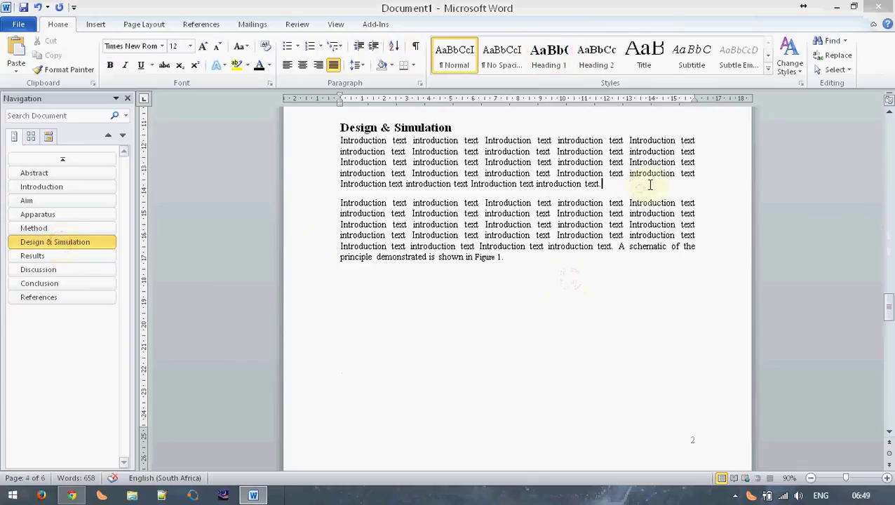
{"action": "key", "text": "Return"}
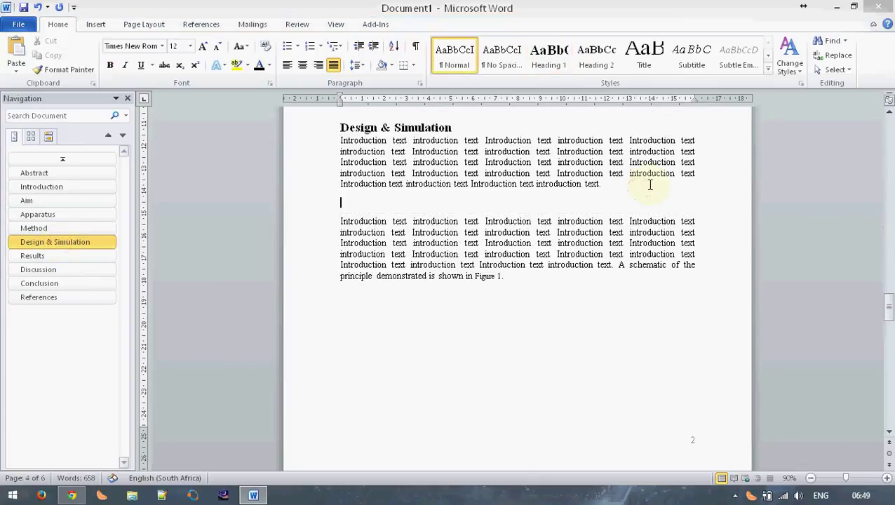
{"action": "left_click", "coordinate": [595, 56]}
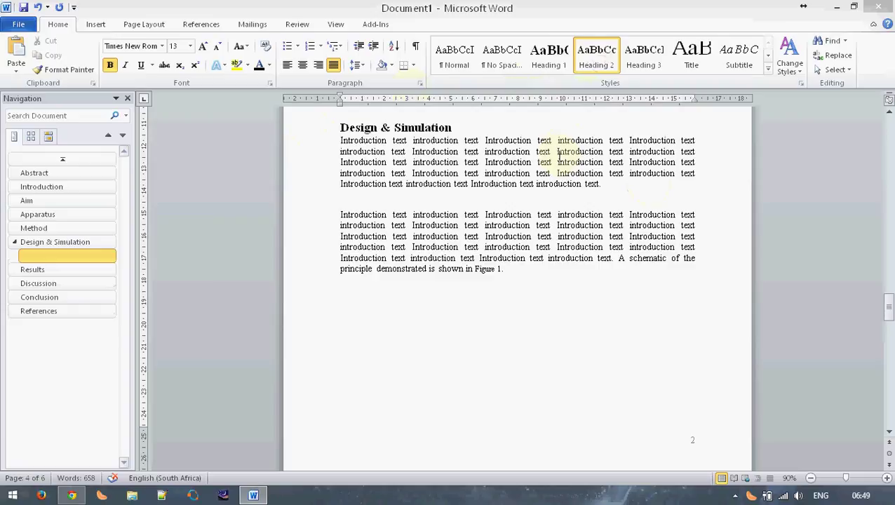
{"action": "type", "text": "Design o"}
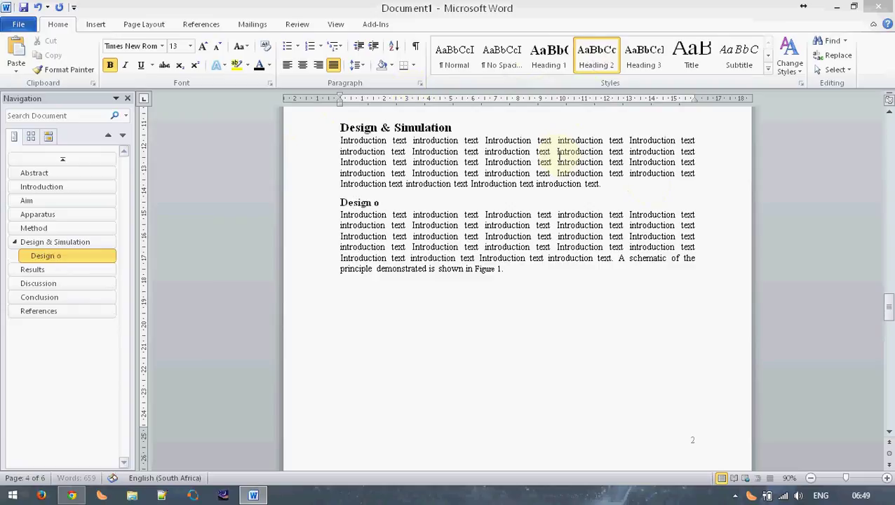
{"action": "type", "text": "f component 1"}
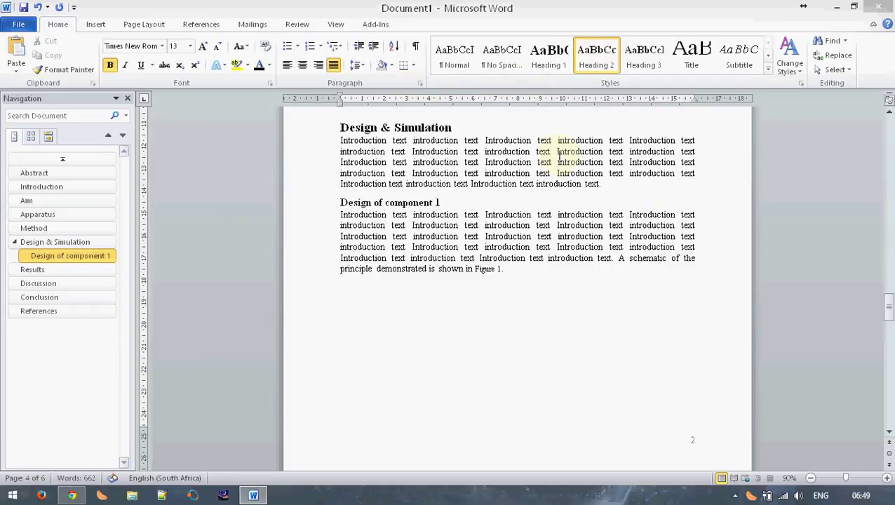
{"action": "key", "text": "Return"}
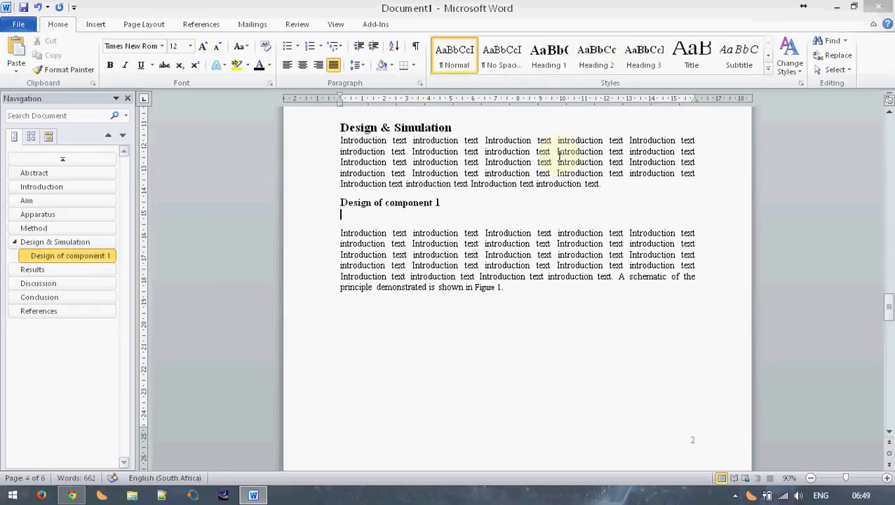
{"action": "left_click", "coordinate": [486, 346]}
- Update the entire table of contents so it lists 'Design of component 1' on page 2
{"action": "left_click", "coordinate": [62, 159]}
{"action": "scroll", "coordinate": [435, 302], "scroll_direction": "down", "scroll_amount": 10}
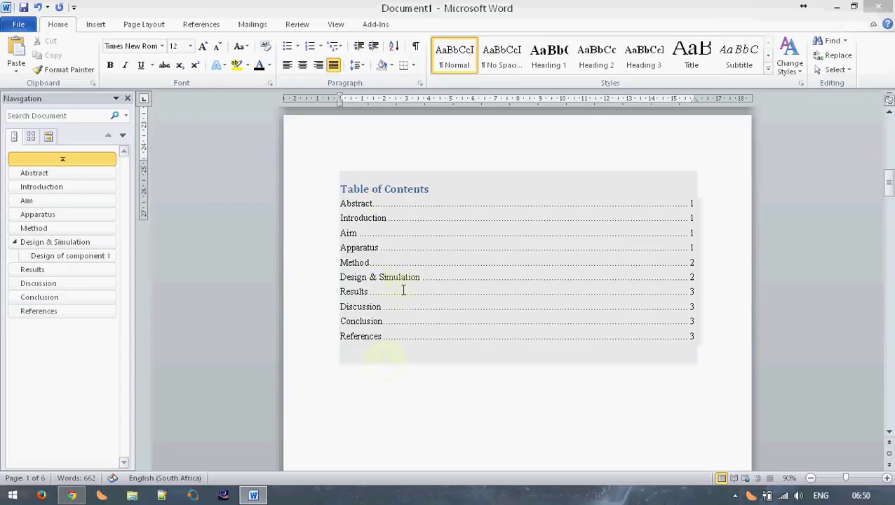
{"action": "scroll", "coordinate": [467, 175], "scroll_direction": "down", "scroll_amount": 1}
{"action": "left_click", "coordinate": [425, 175]}
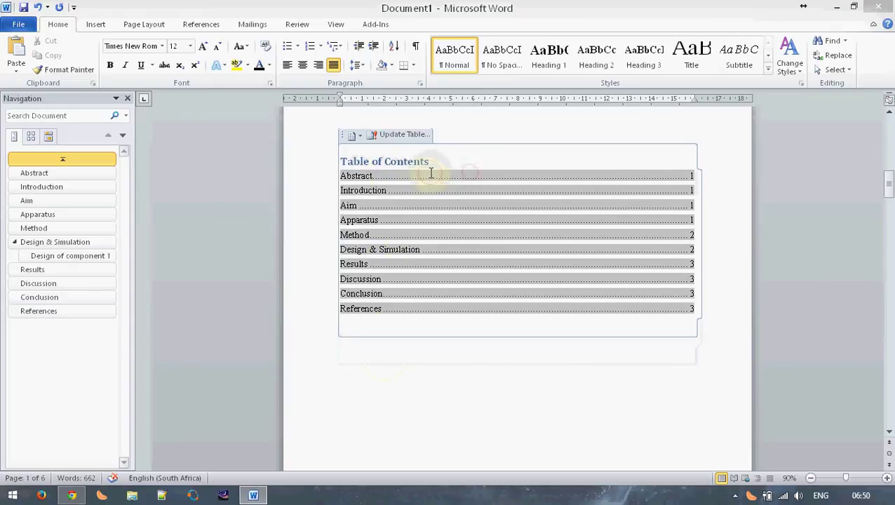
{"action": "left_click", "coordinate": [411, 136]}
{"action": "left_click", "coordinate": [436, 249]}
{"action": "left_click", "coordinate": [444, 267]}
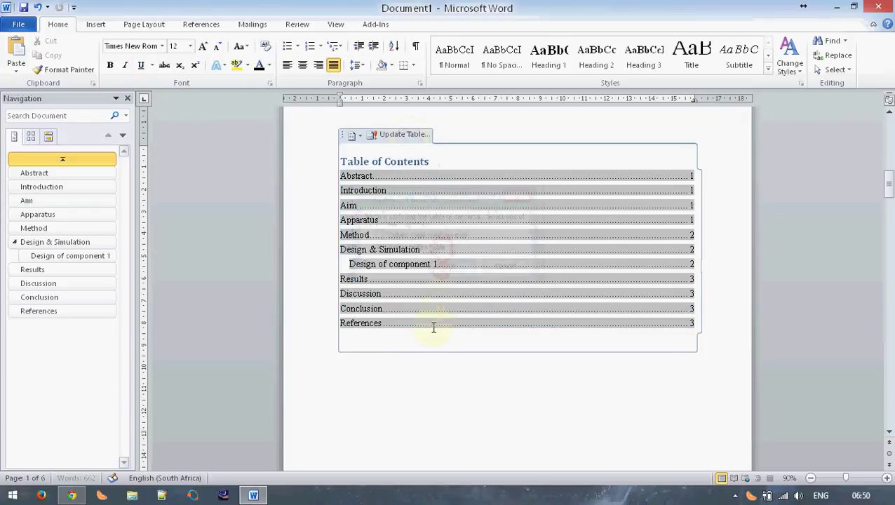
{"action": "left_click", "coordinate": [425, 355]}
{"action": "left_click", "coordinate": [434, 340]}
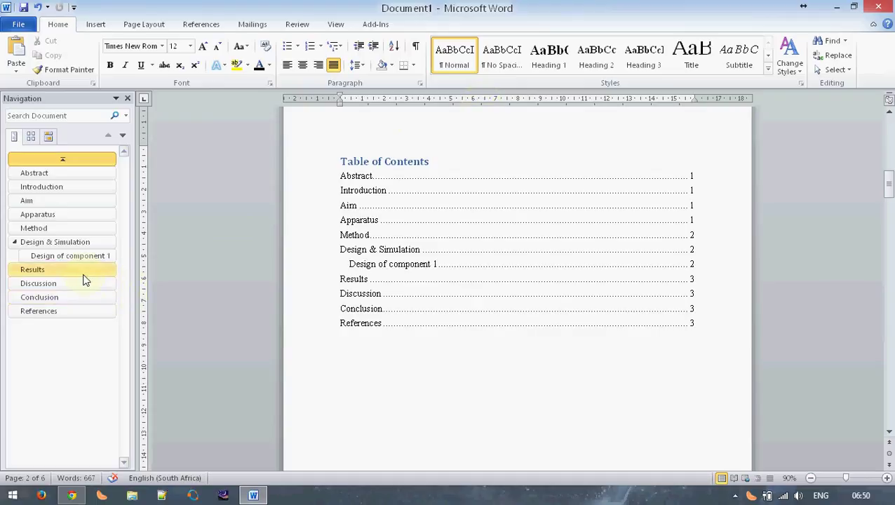
- Check the headings in the Navigation pane: Design & Simulation, Design of component 1, Results
{"action": "left_click", "coordinate": [75, 241]}
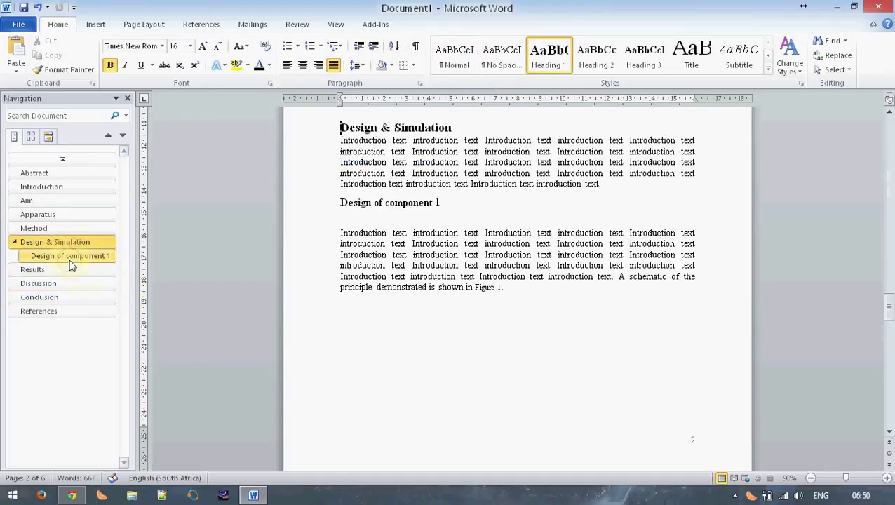
{"action": "left_click", "coordinate": [73, 257]}
{"action": "left_click", "coordinate": [70, 269]}
{"action": "left_click", "coordinate": [317, 274]}
{"action": "scroll", "coordinate": [330, 268], "scroll_direction": "up", "scroll_amount": 5}
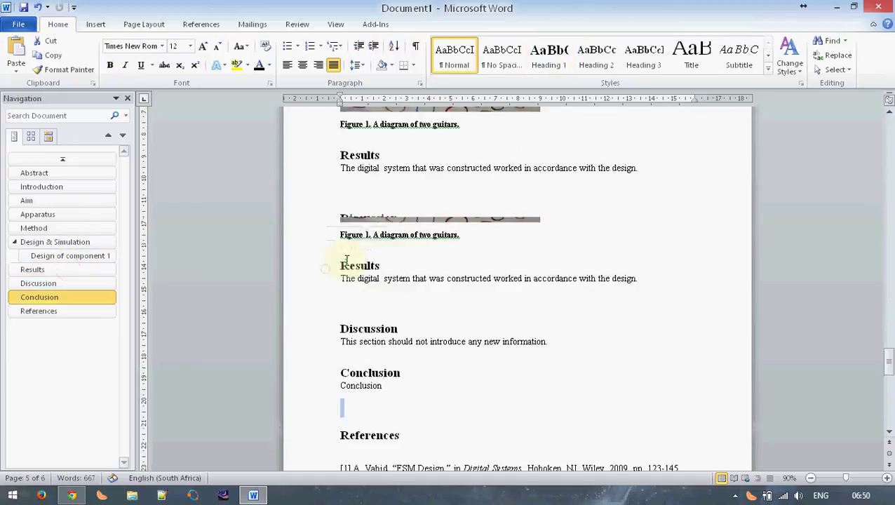
{"action": "scroll", "coordinate": [344, 259], "scroll_direction": "up", "scroll_amount": 3}
{"action": "scroll", "coordinate": [344, 257], "scroll_direction": "down", "scroll_amount": 1}
{"action": "left_click", "coordinate": [540, 341]}
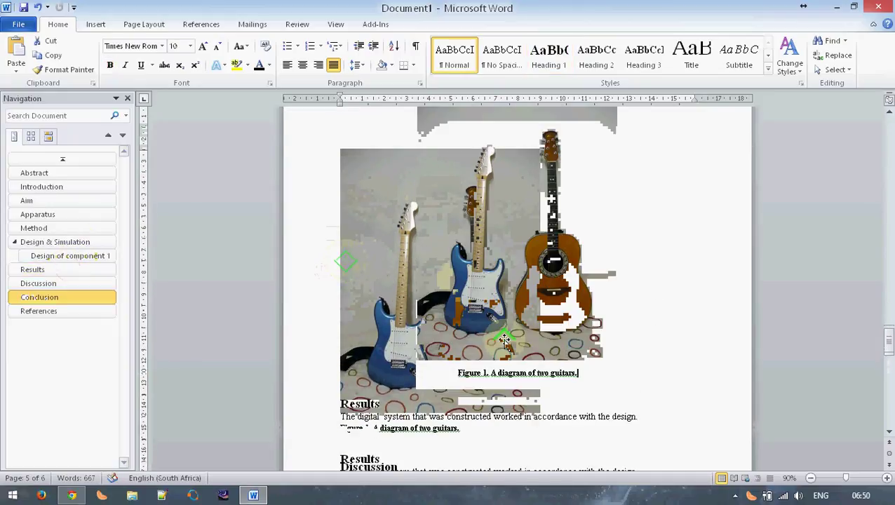
{"action": "scroll", "coordinate": [722, 348], "scroll_direction": "up", "scroll_amount": 1}
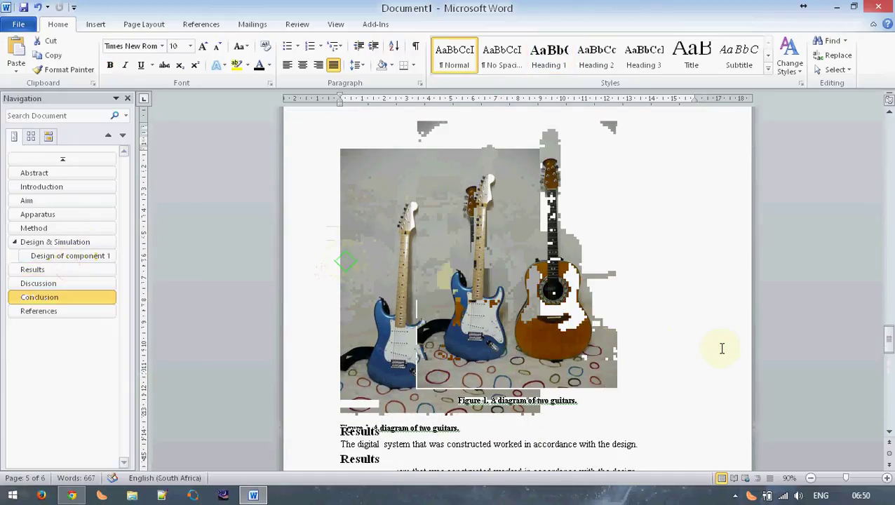